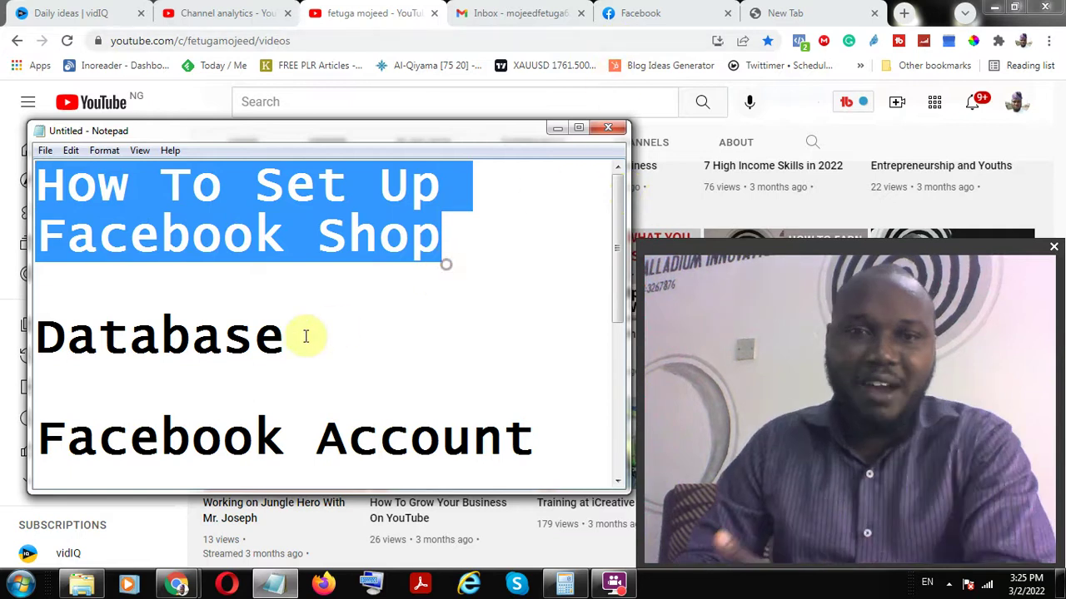
Highlight the word Database in the Notepad notes and bring the YouTube channel's videos page in the browser to the front.
double_click(58, 336)
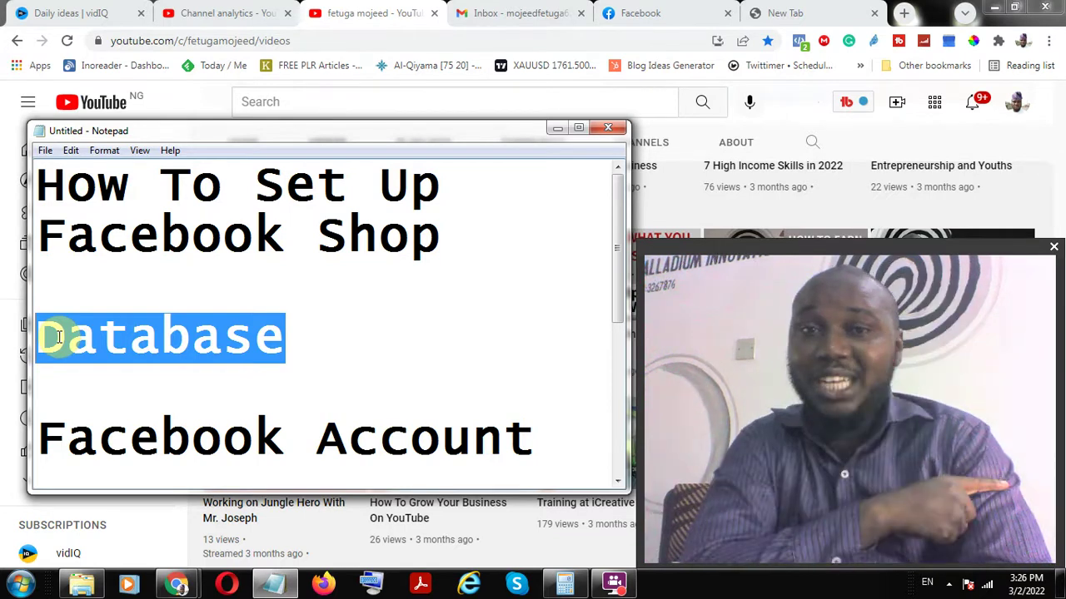
left_click(356, 13)
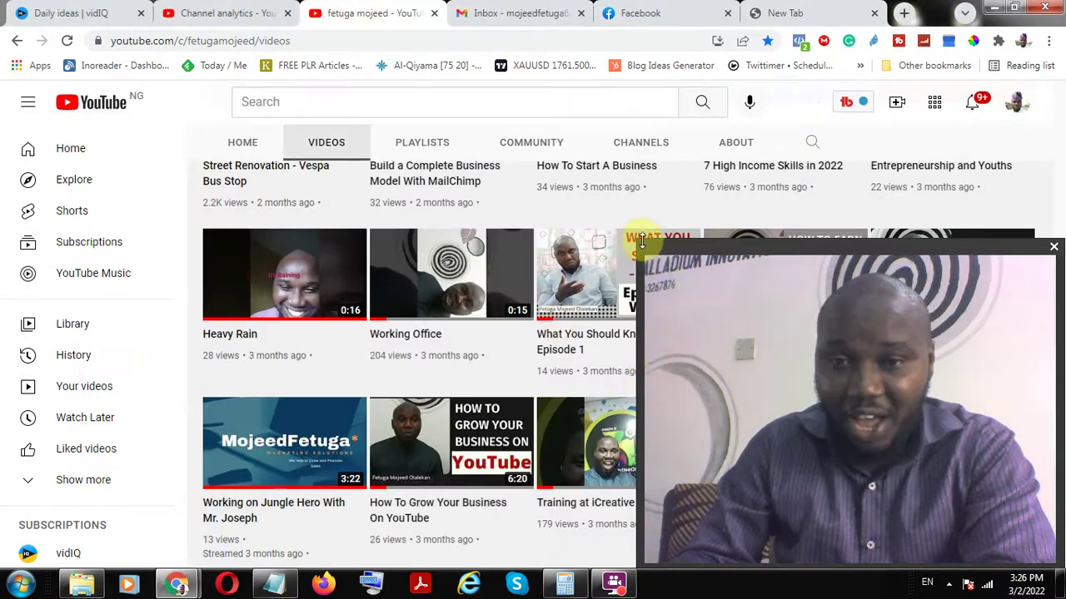
left_click_drag(640, 239, 853, 381)
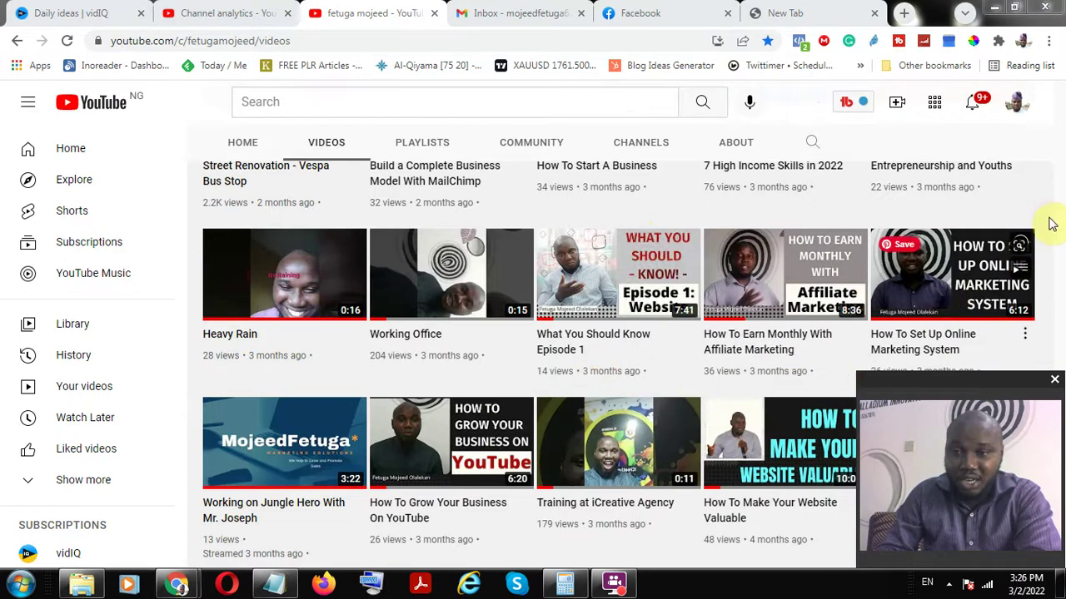
Look through the channel's uploaded videos for the Facebook and online business tutorials.
scroll(1046, 214, "up", 5)
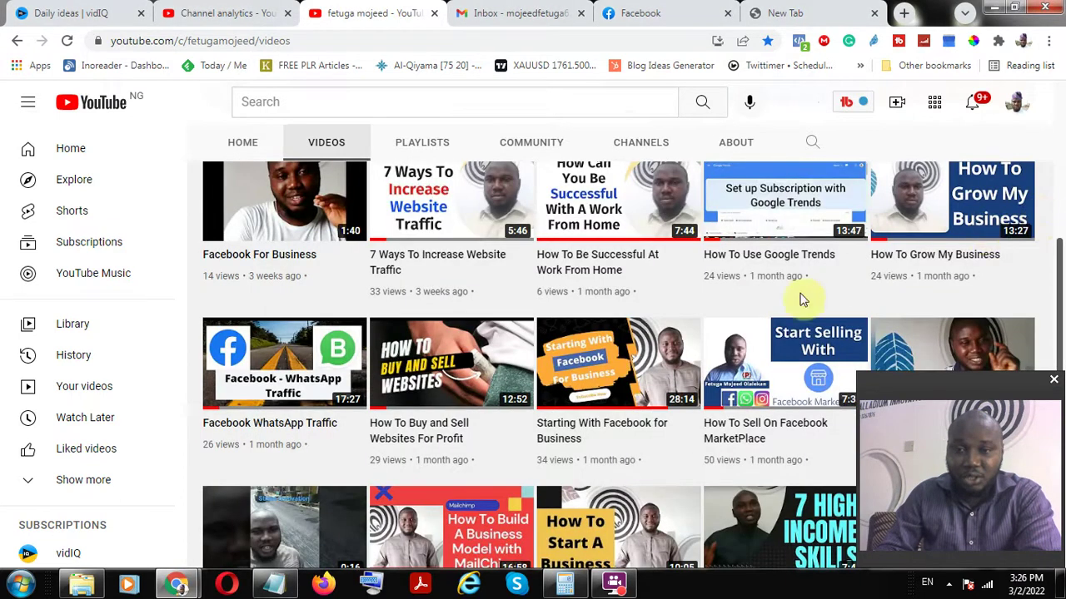
scroll(767, 439, "down", 1)
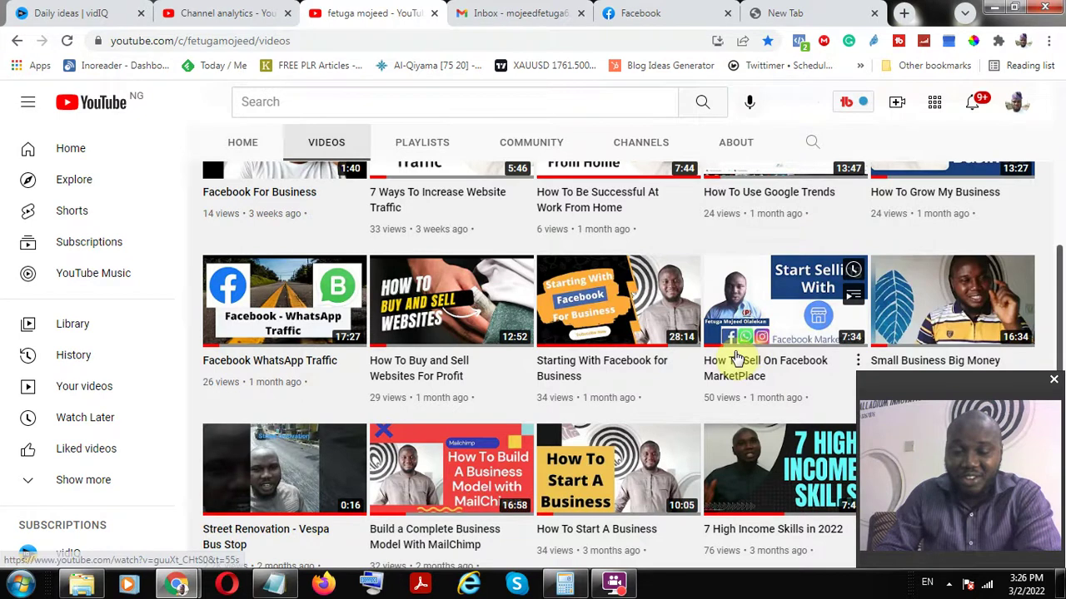
mouse_move(729, 364)
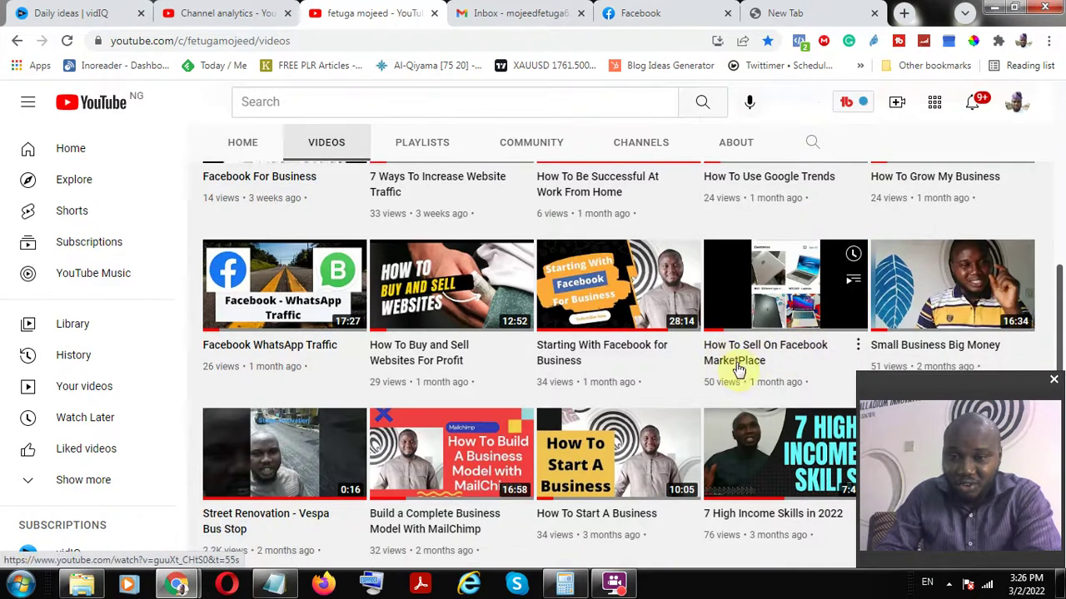
scroll(717, 355, "down", 1)
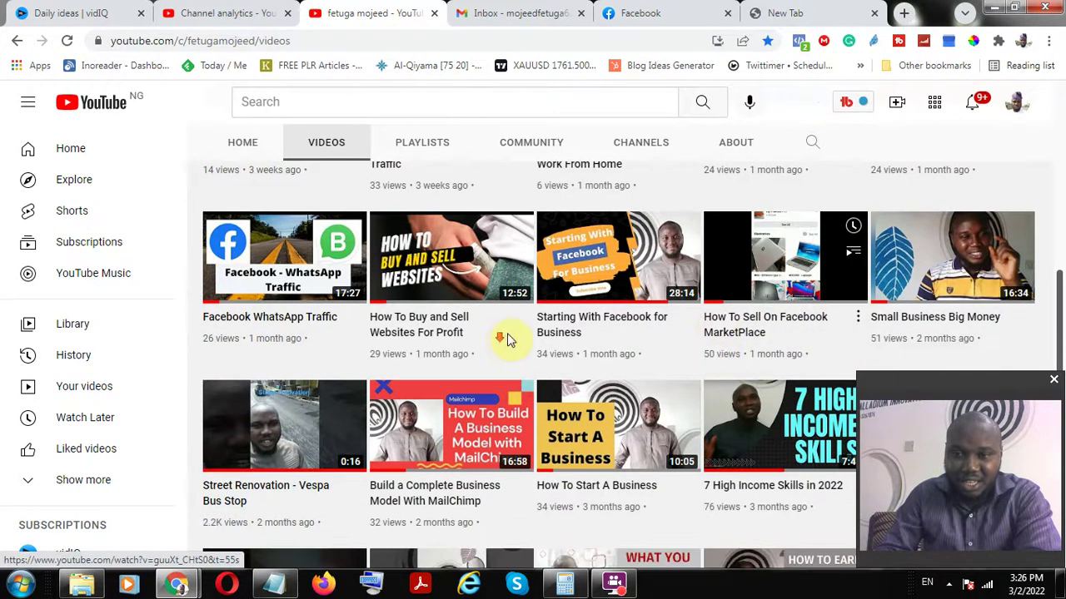
scroll(582, 340, "down", 4)
mouse_move(595, 350)
scroll(606, 358, "down", 1)
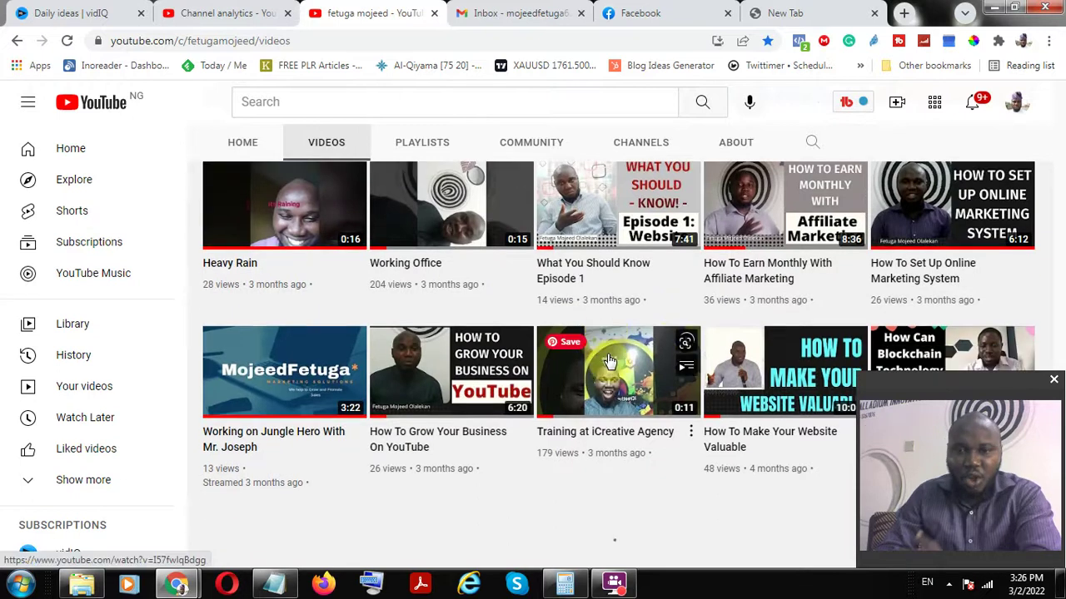
scroll(594, 469, "down", 2)
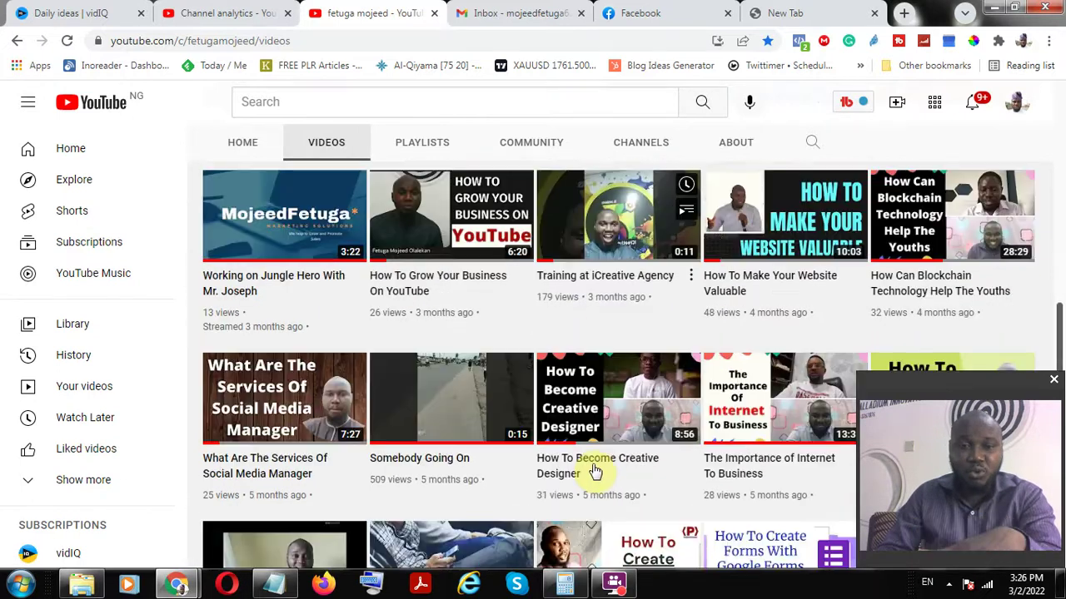
scroll(603, 466, "down", 2)
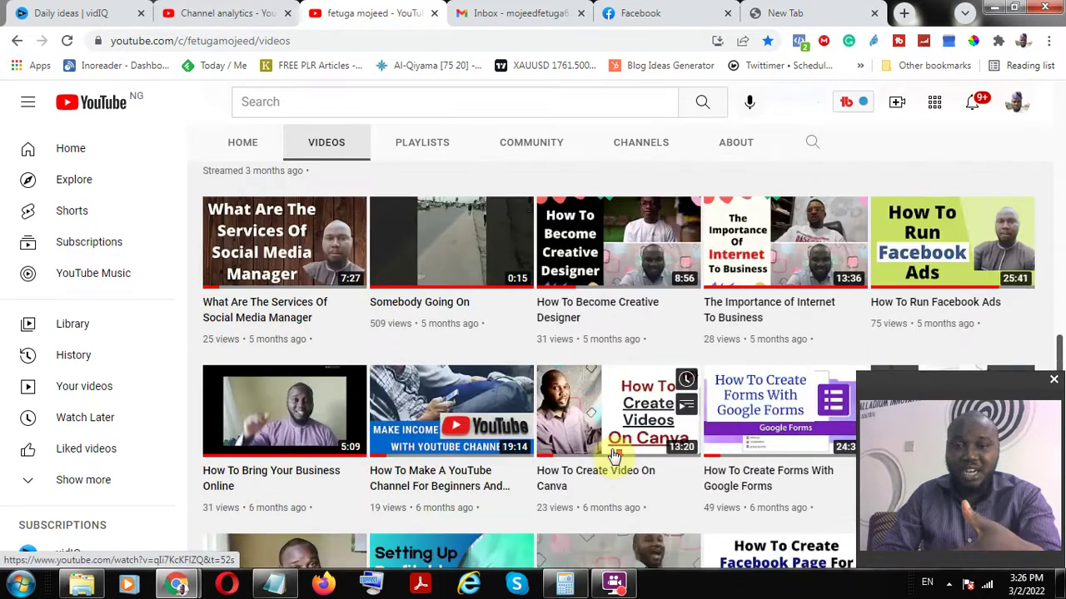
scroll(611, 453, "down", 1)
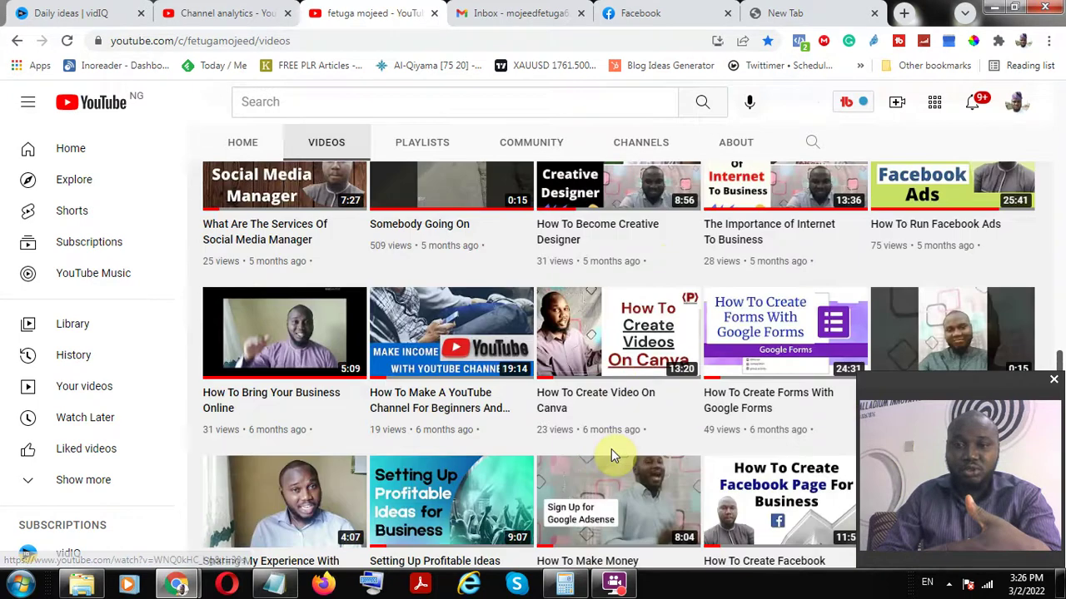
scroll(715, 437, "down", 3)
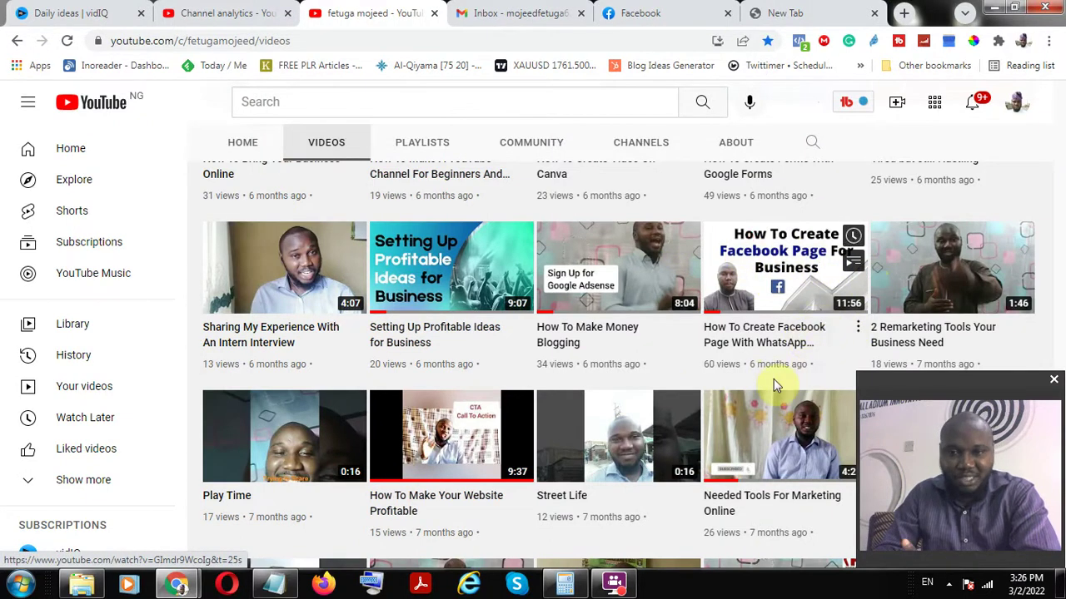
Return to the Notepad notes and go over the Database entry, the Facebook title and the Facebook Account and Facebook Page requirements.
left_click(288, 590)
left_click(328, 325)
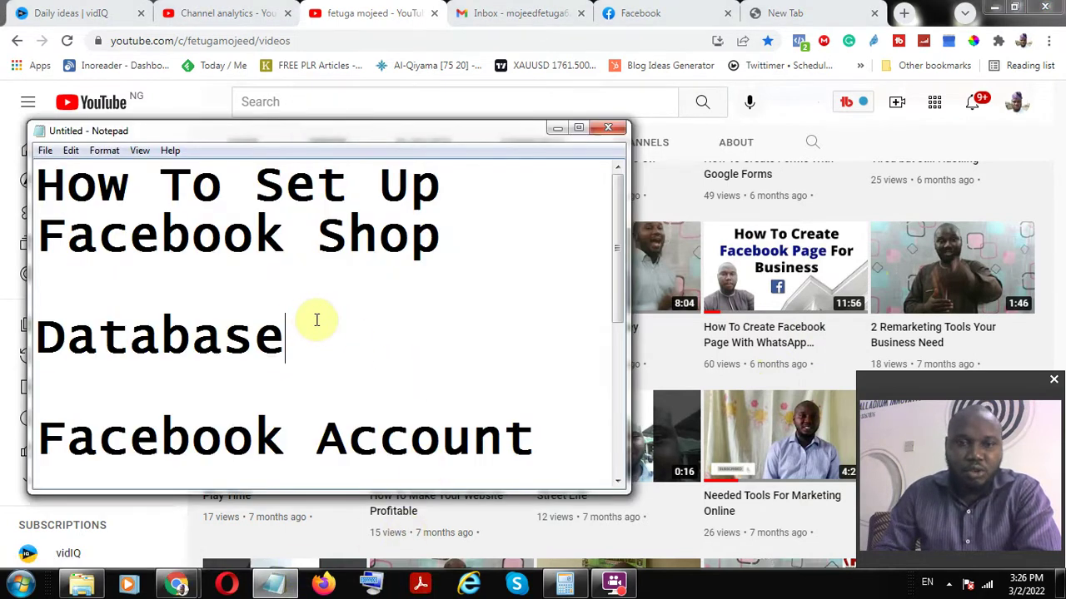
left_click_drag(293, 332, 30, 333)
left_click_drag(291, 230, 33, 235)
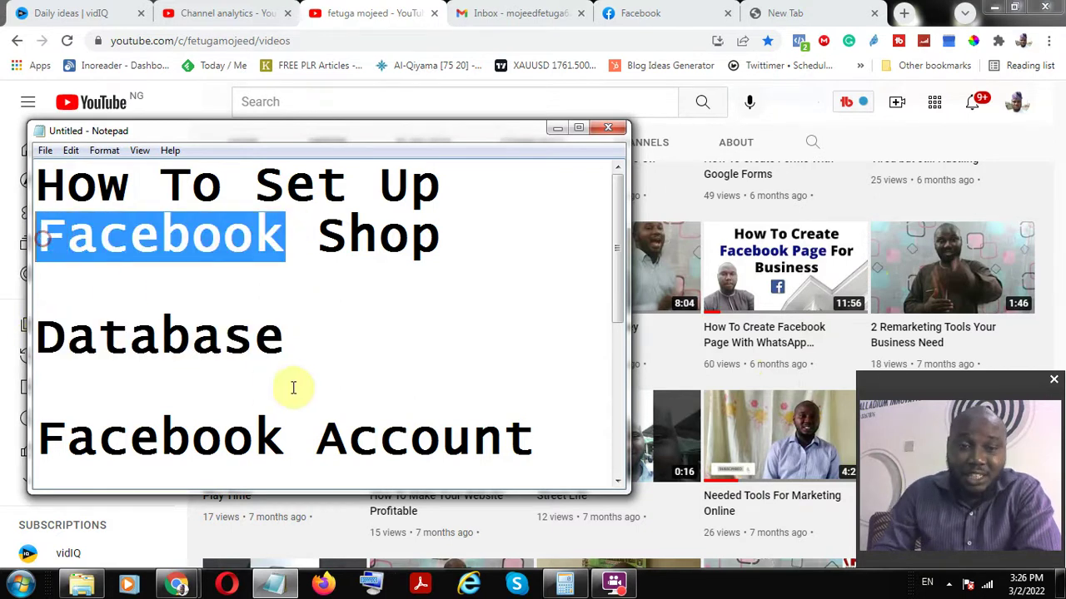
left_click(449, 406)
scroll(517, 420, "down", 1)
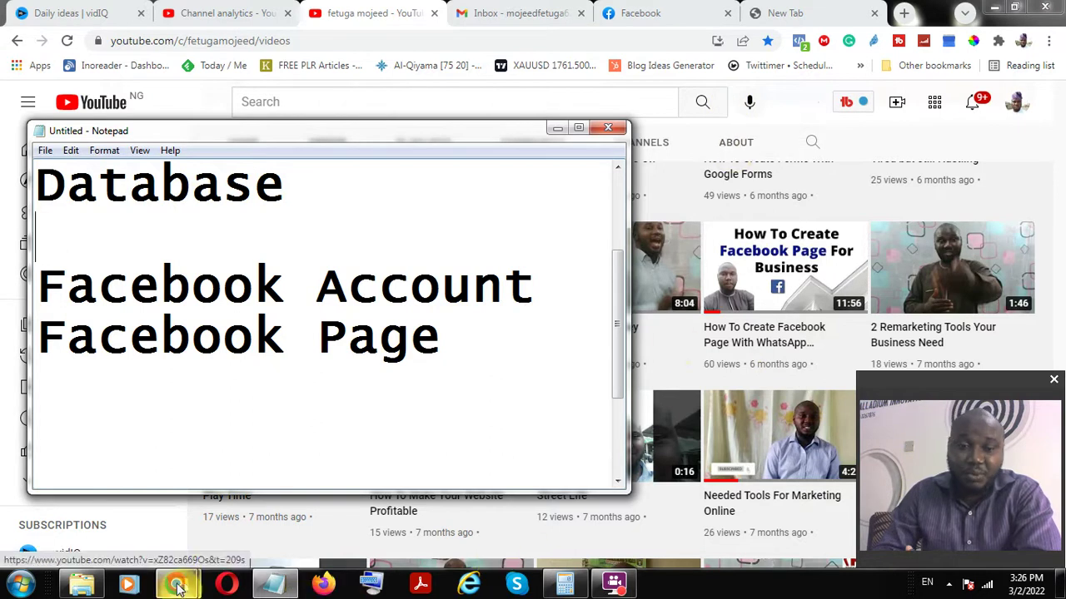
Switch to the incognito browser window with the Facebook login page and highlight the site's address.
mouse_move(177, 585)
left_click(287, 499)
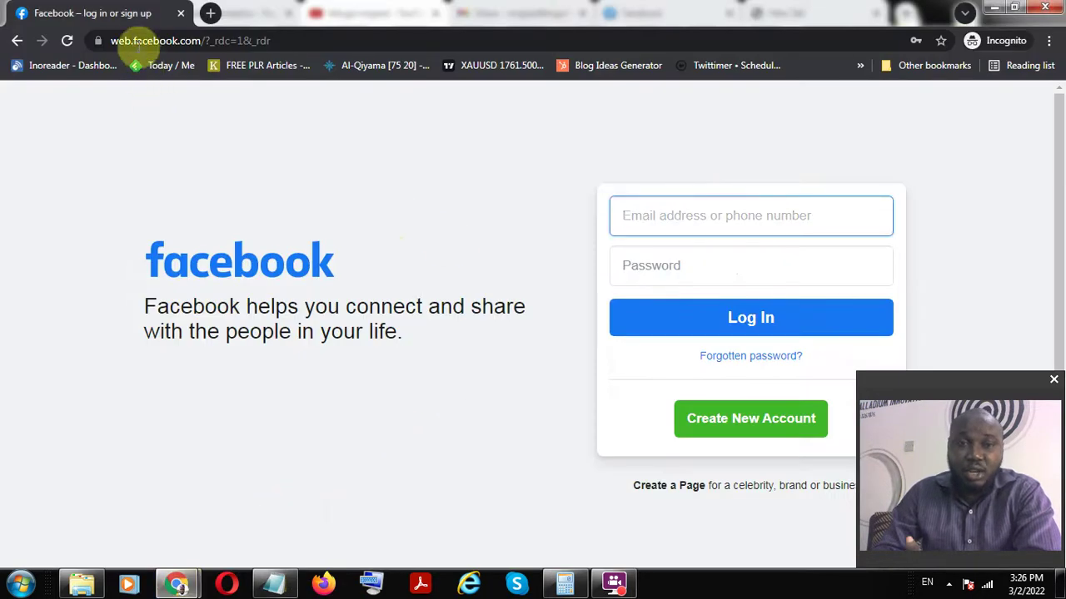
left_click_drag(166, 41, 249, 41)
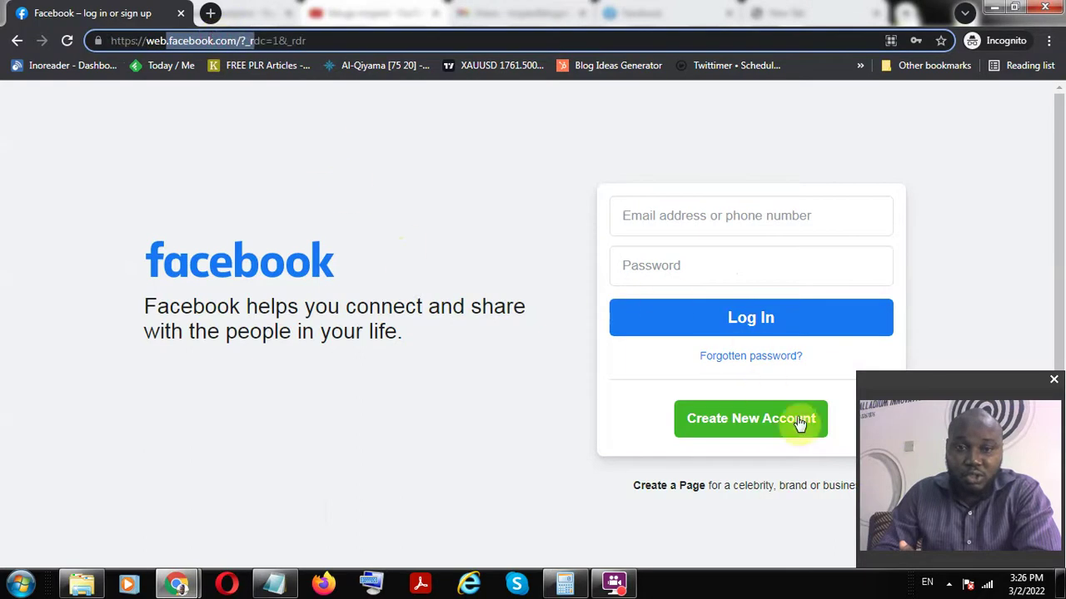
Open the form for creating a new Facebook account, examine its fields, and close it without signing up.
left_click(767, 426)
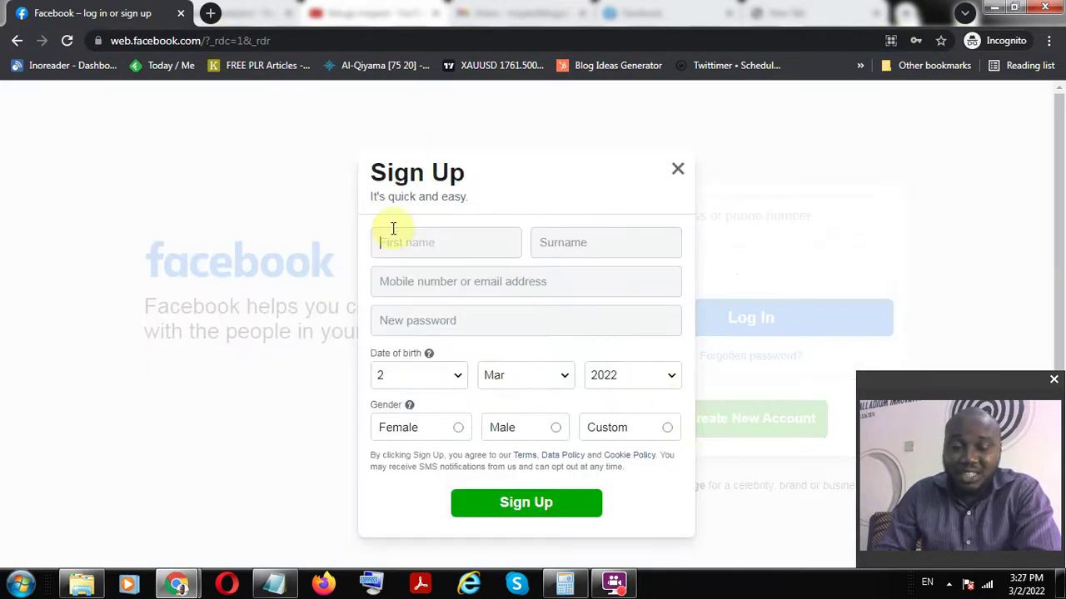
left_click(435, 321)
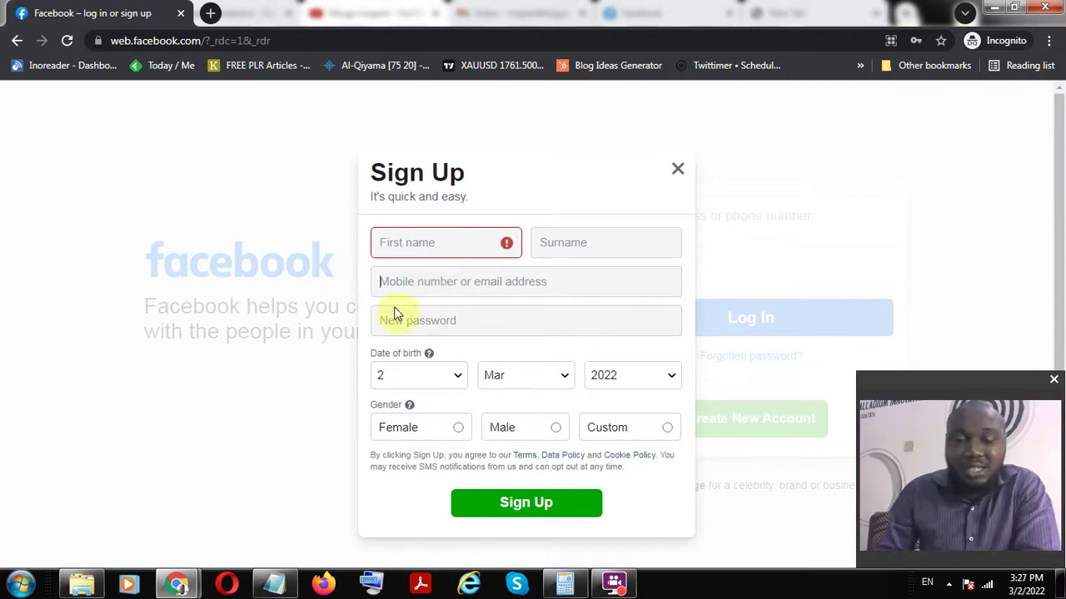
left_click(431, 243)
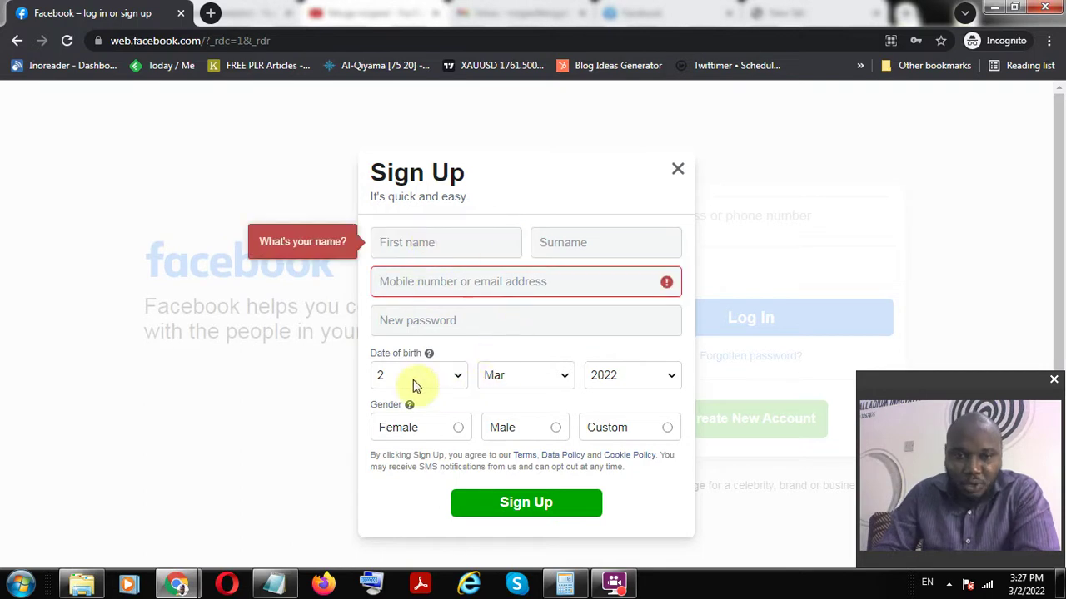
left_click(678, 170)
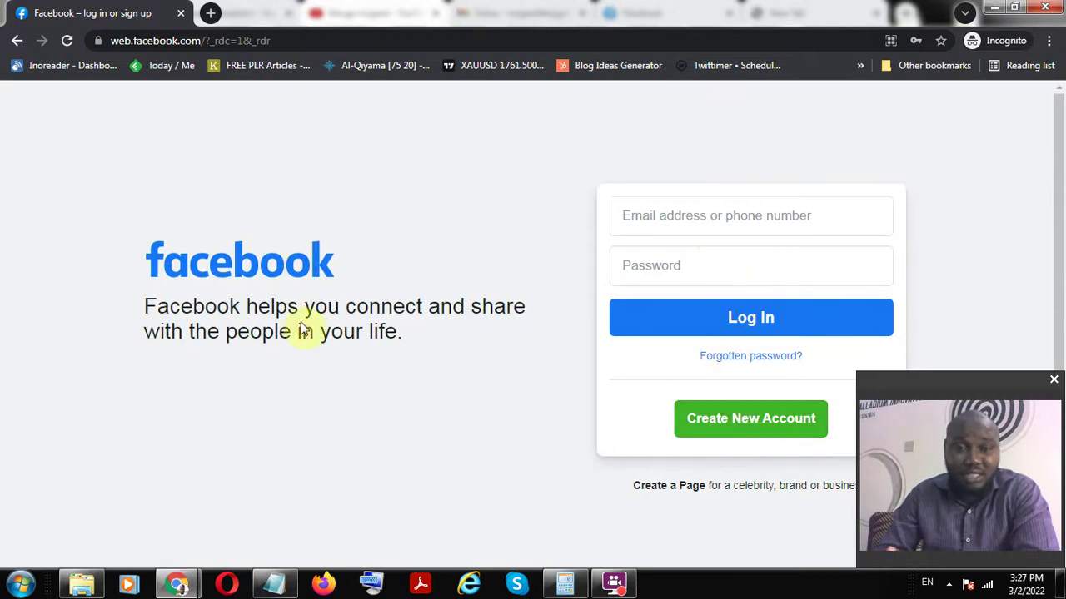
Return to the Notepad notes over the main browser window and highlight the Facebook Page line.
mouse_move(166, 587)
left_click(136, 478)
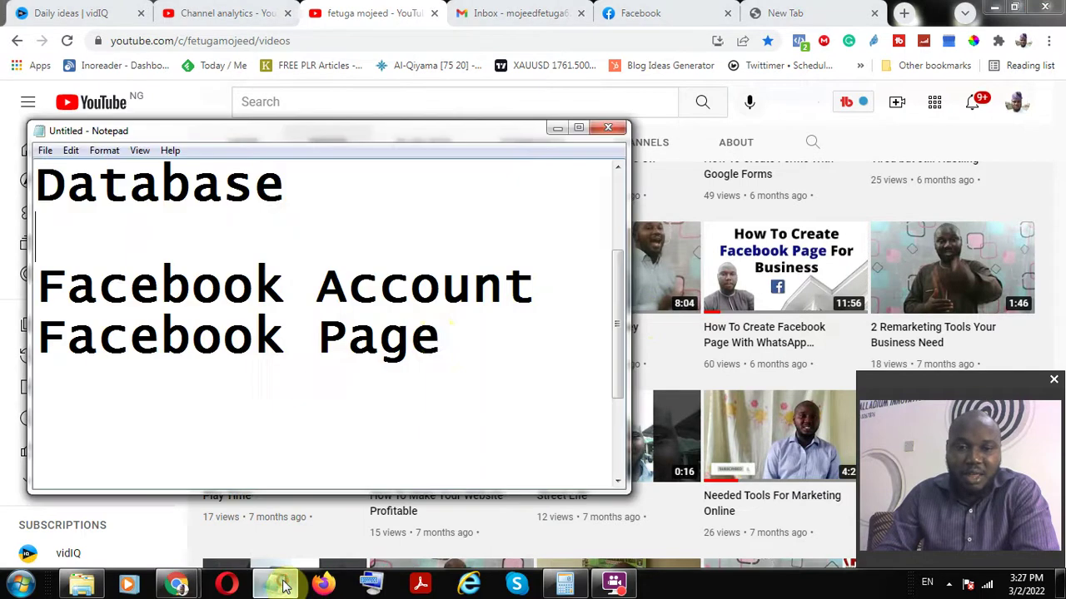
left_click(275, 584)
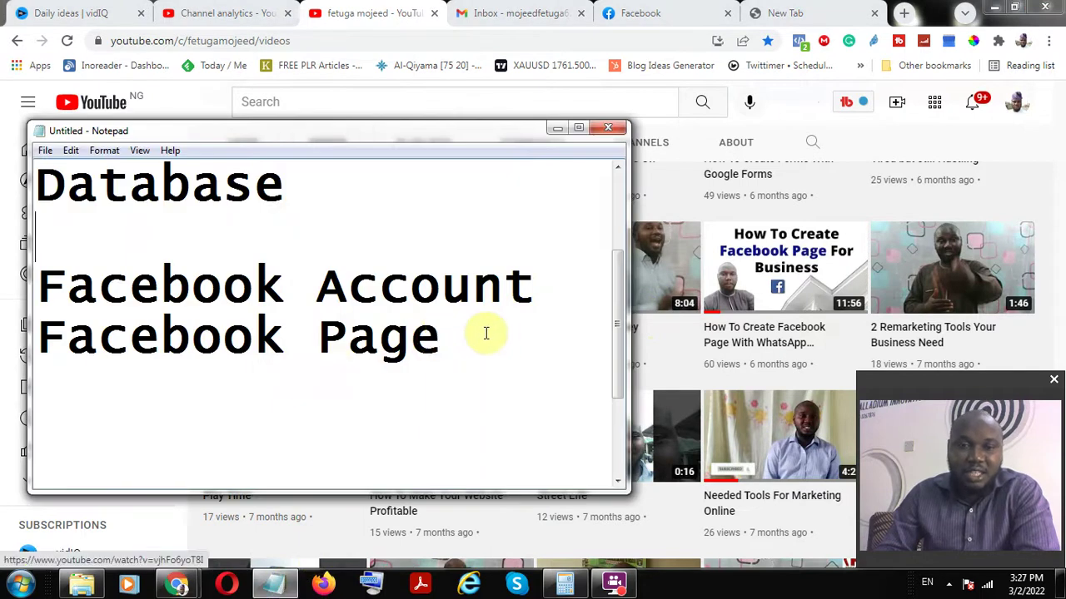
left_click(447, 340)
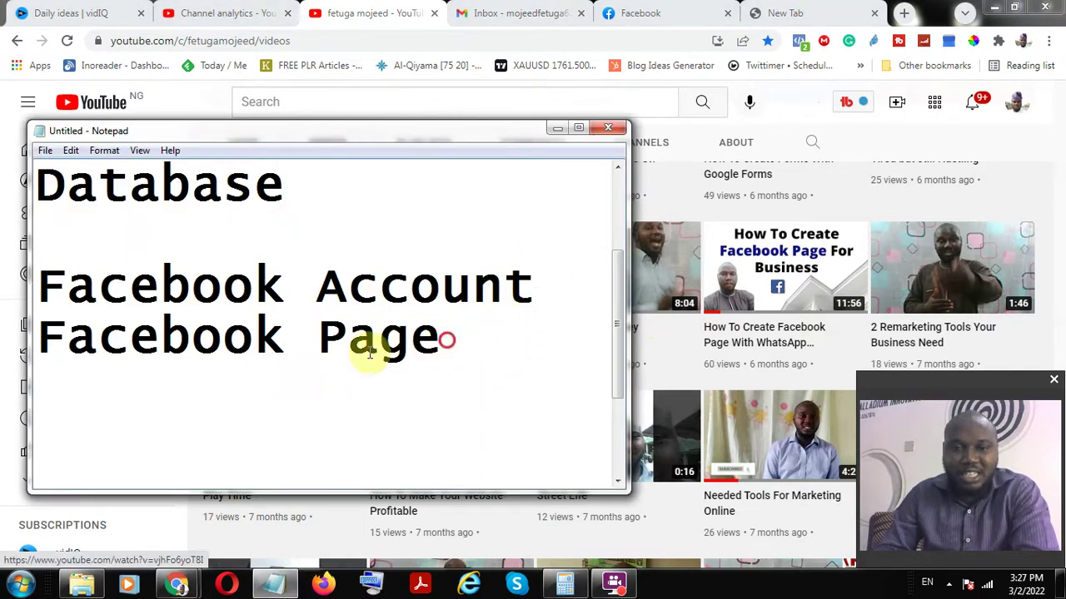
left_click_drag(447, 339, 10, 354)
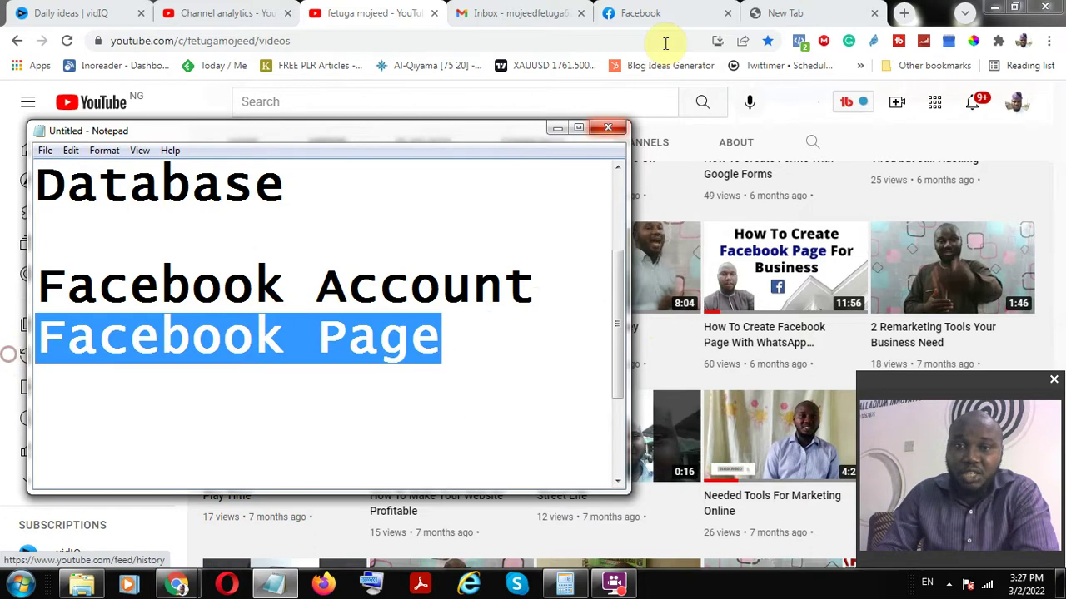
In the logged-in Facebook home page, open the owner's personal-name page, Palladium Innovations and MessengerPanda from the shortcuts, each in a new tab.
left_click(749, 181)
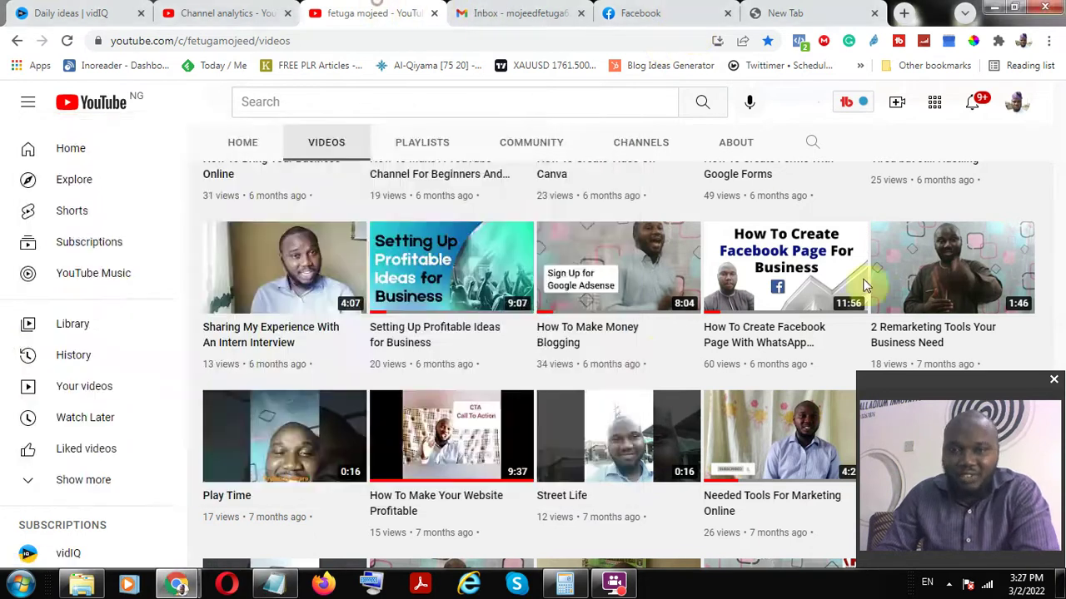
left_click(637, 10)
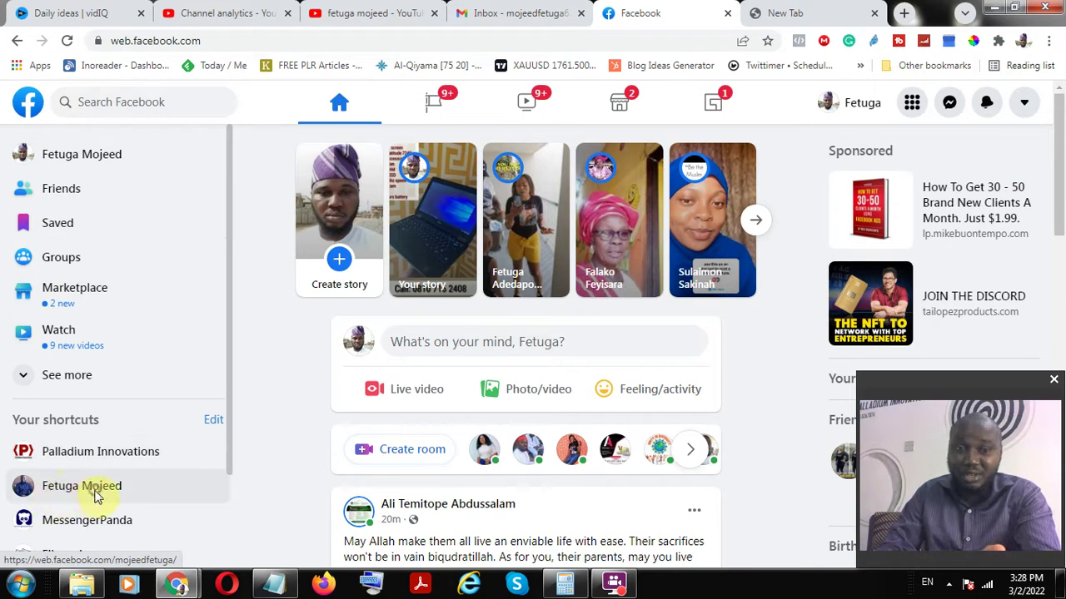
right_click(84, 335)
left_click(192, 344)
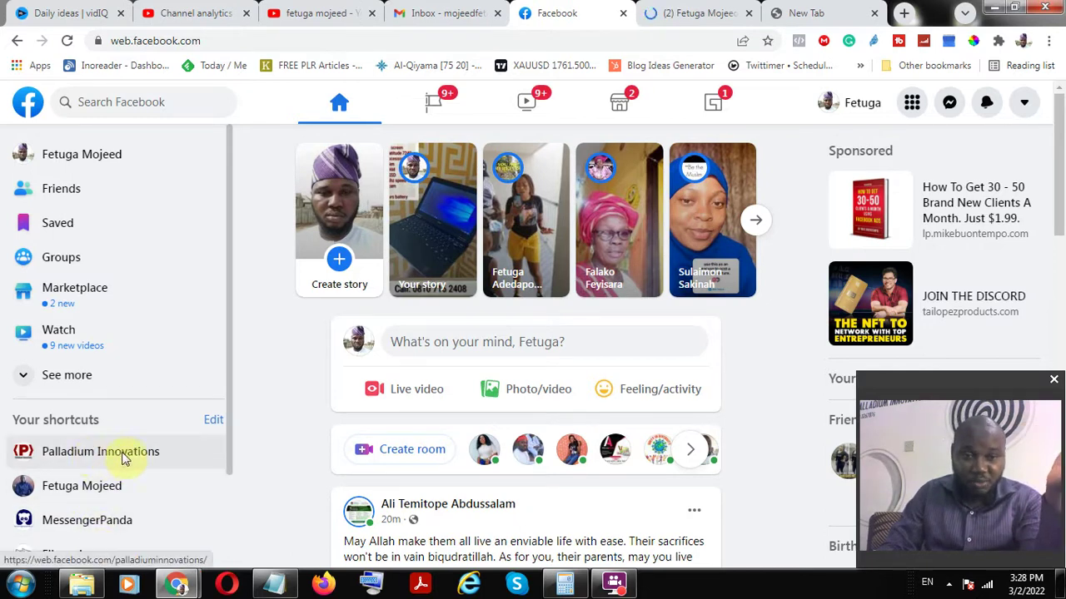
right_click(109, 457)
left_click(179, 305)
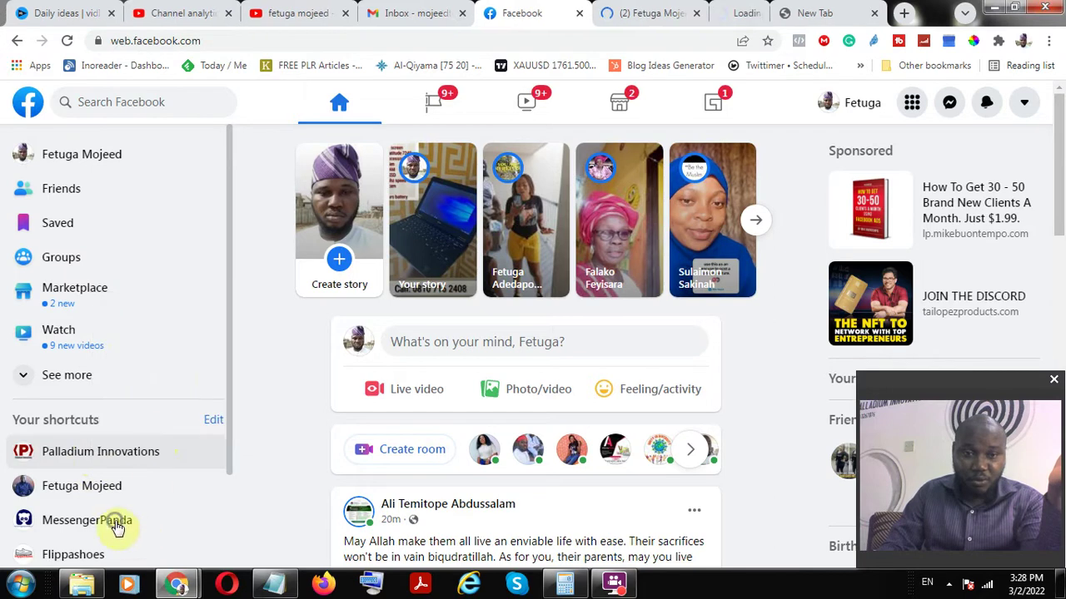
right_click(133, 366)
left_click(185, 374)
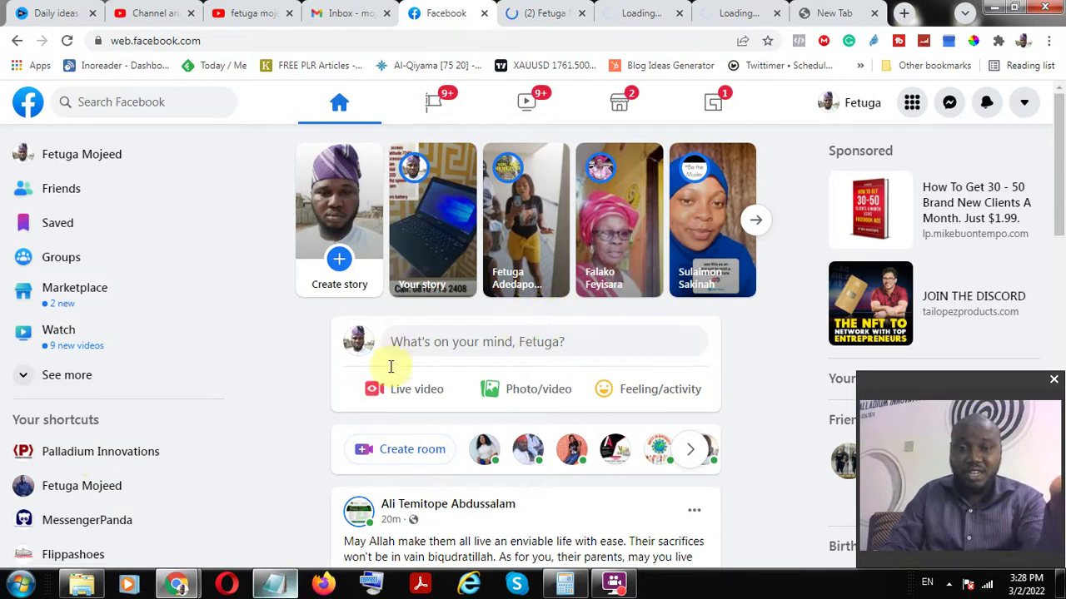
Switch to the Notepad notes, delete Facebook Shop from the title, and undo the deletion.
key("alt+Tab")
scroll(362, 283, "up", 1)
left_click_drag(436, 230, 84, 240)
key("BackSpace")
key("ctrl+z")
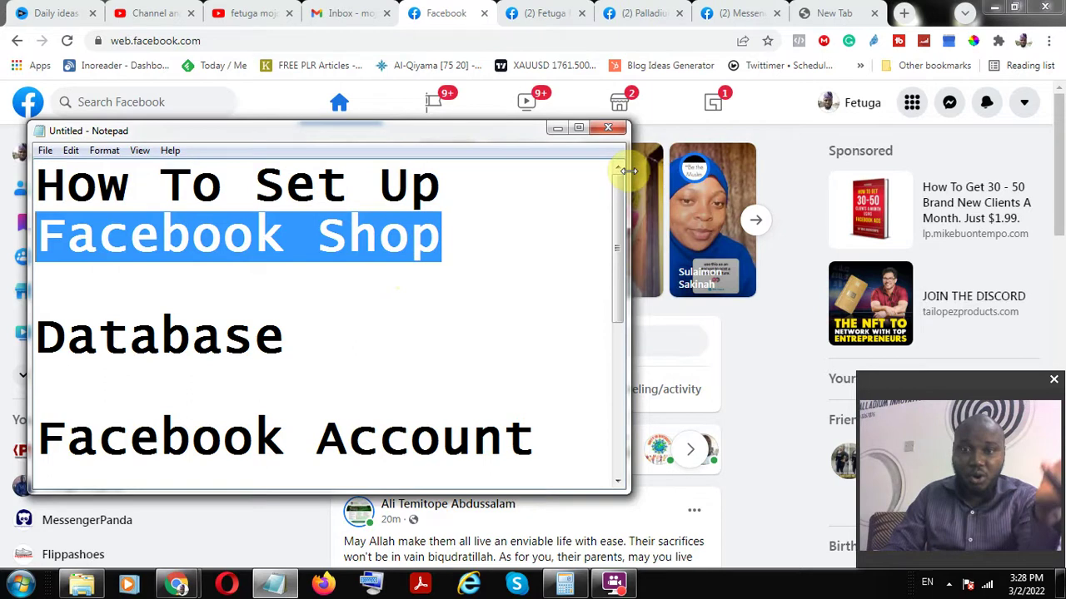
left_click(540, 310)
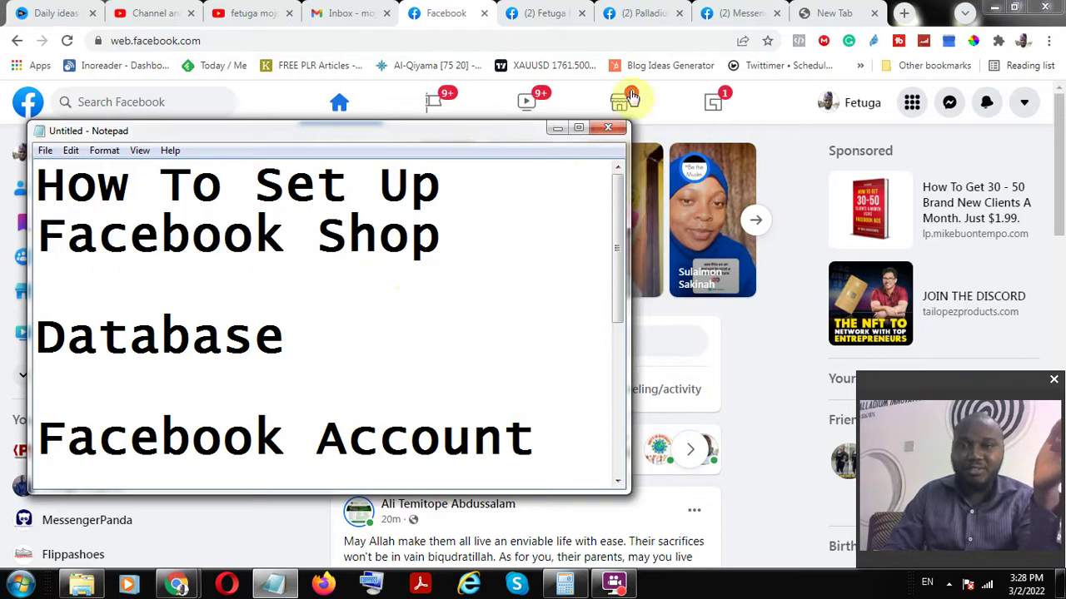
Switch back to the browser, go to the MessengerPanda page and look over its Home section and navigation options.
left_click(626, 96)
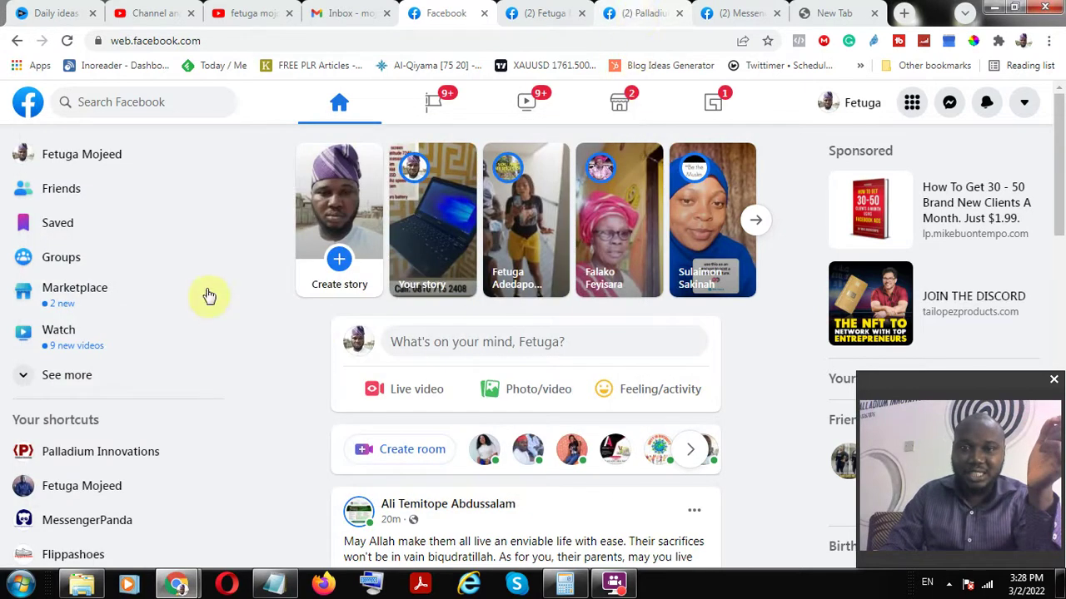
key("ctrl+Tab")
key("ctrl+Tab")
left_click(730, 15)
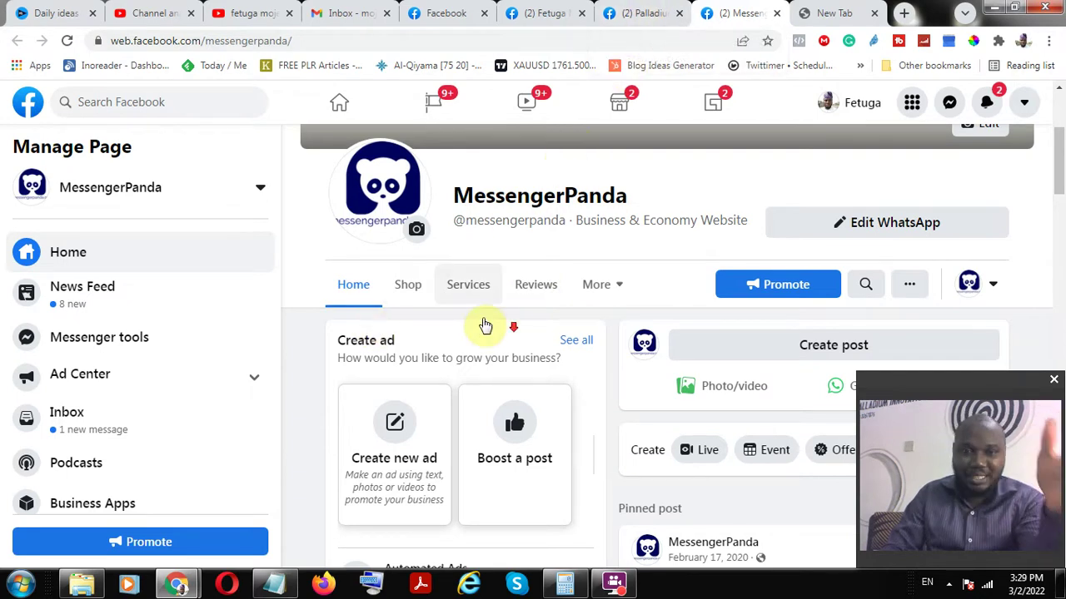
scroll(489, 332, "down", 1)
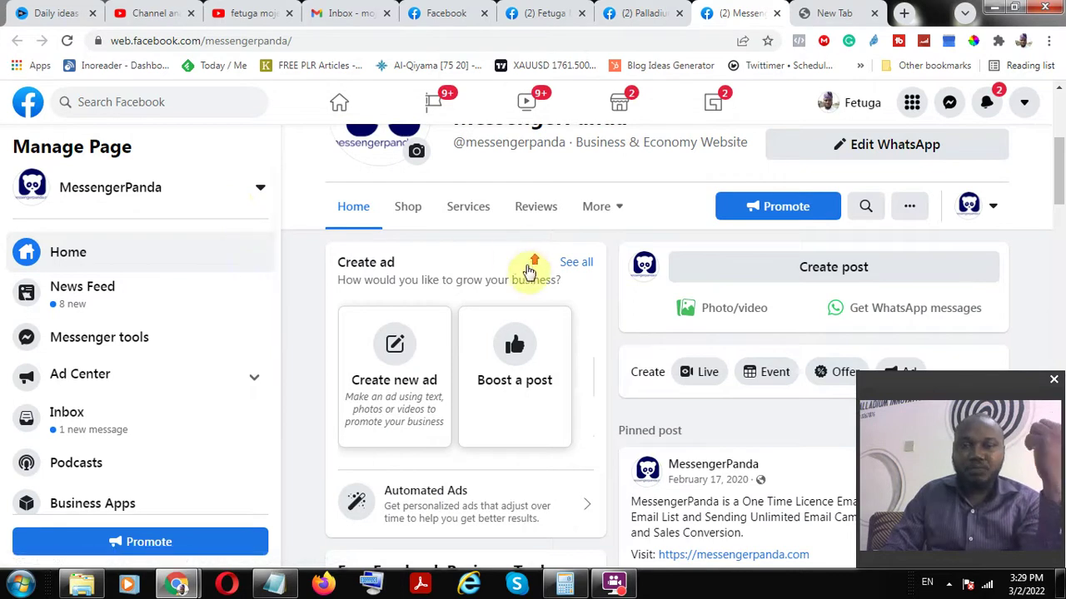
Open the Shop section of the MessengerPanda page and look over its empty storefront.
scroll(540, 271, "up", 4)
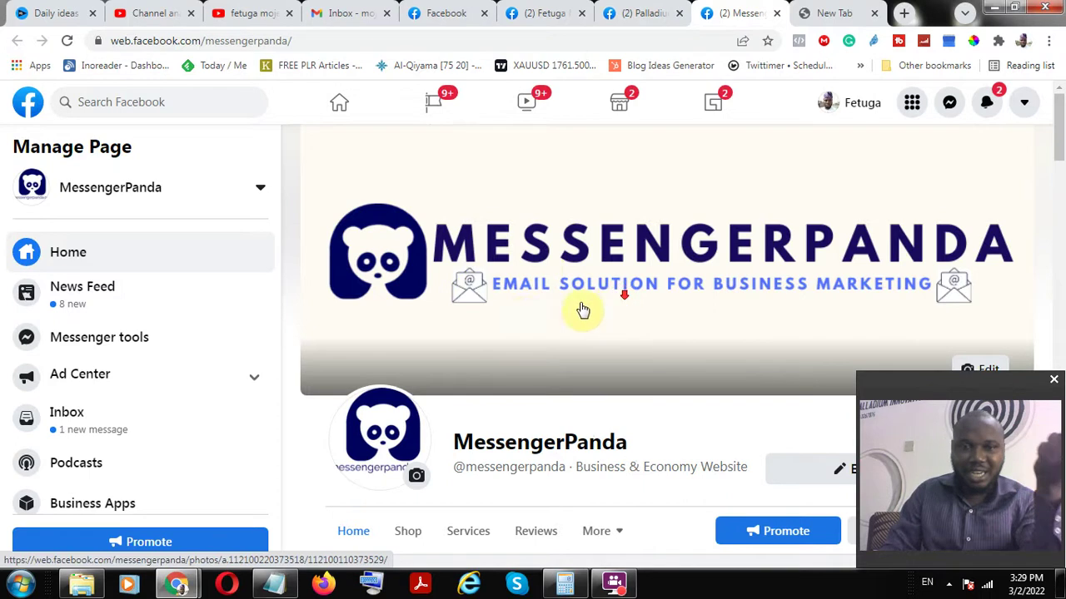
scroll(609, 305, "down", 2)
left_click(407, 380)
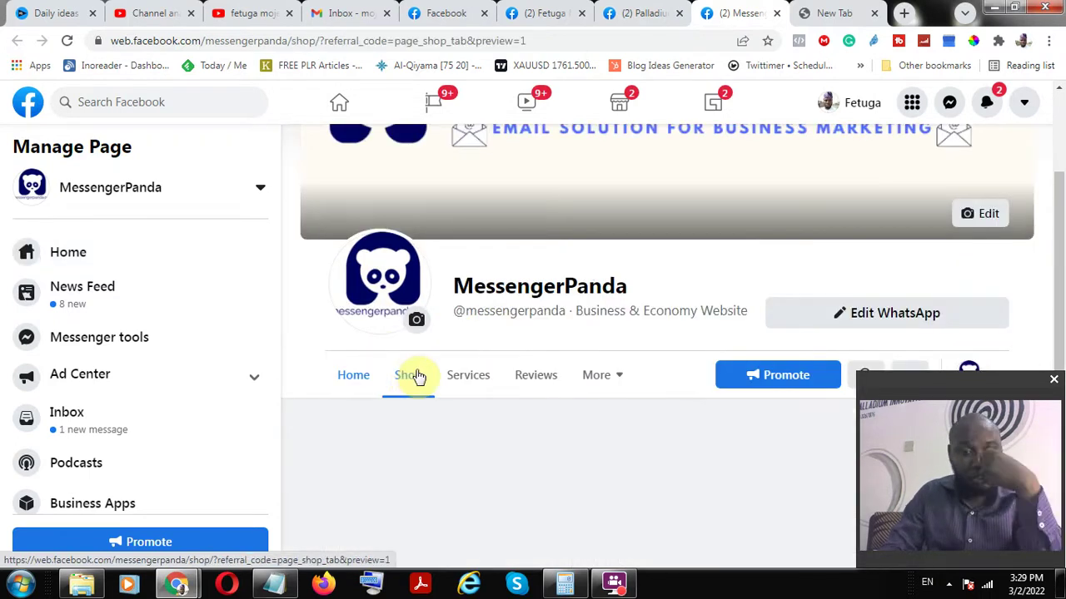
scroll(656, 360, "down", 1)
scroll(656, 359, "down", 3)
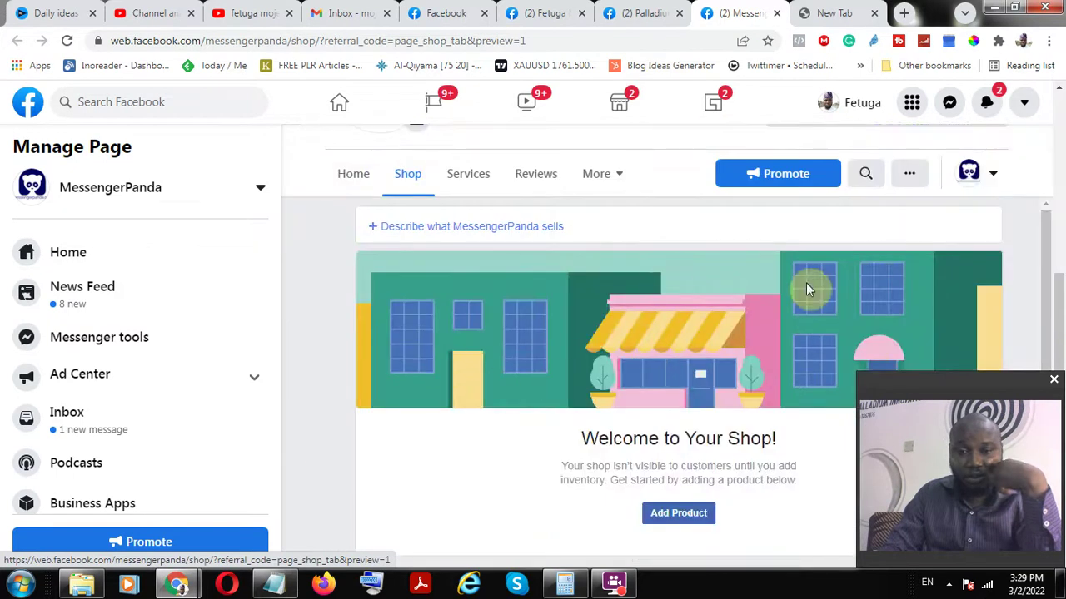
Go to the owner's personal-name page, passing Palladium Innovations, open its Shop section and look over the featured products.
left_click(636, 17)
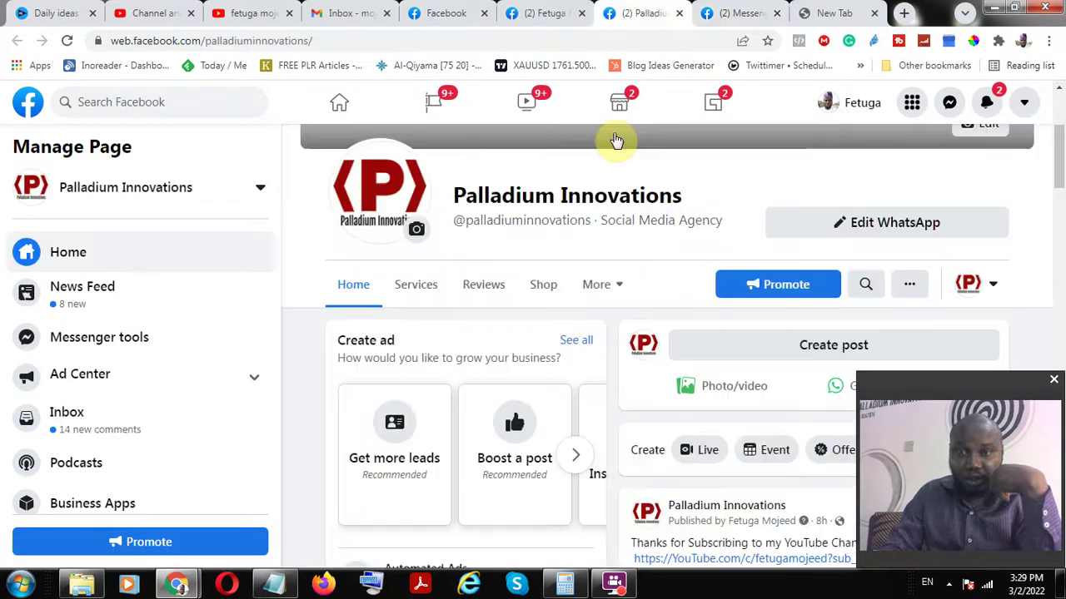
left_click(541, 12)
left_click(406, 286)
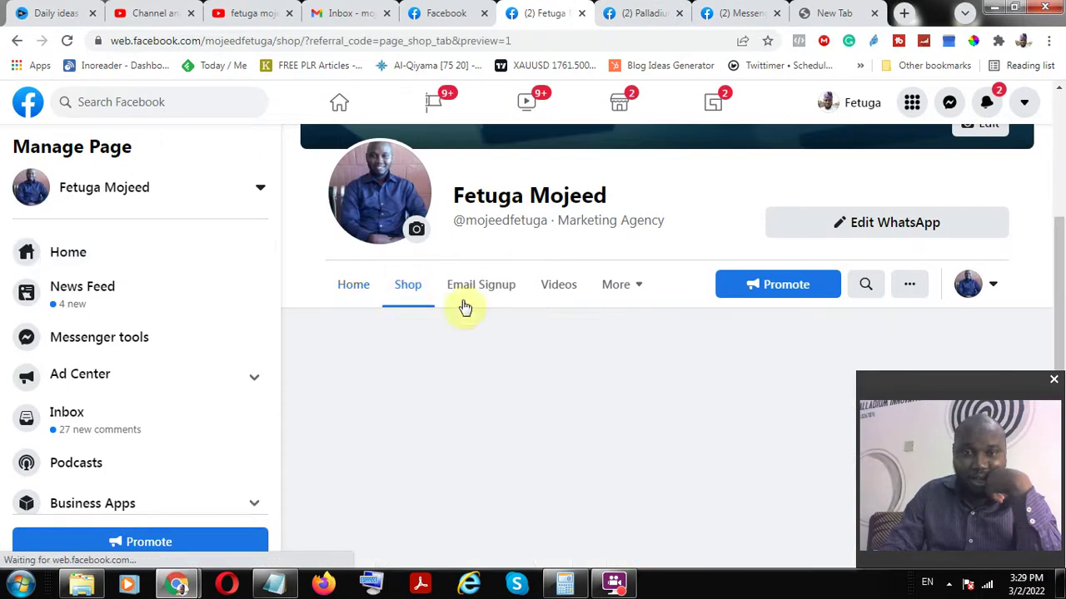
scroll(648, 364, "down", 1)
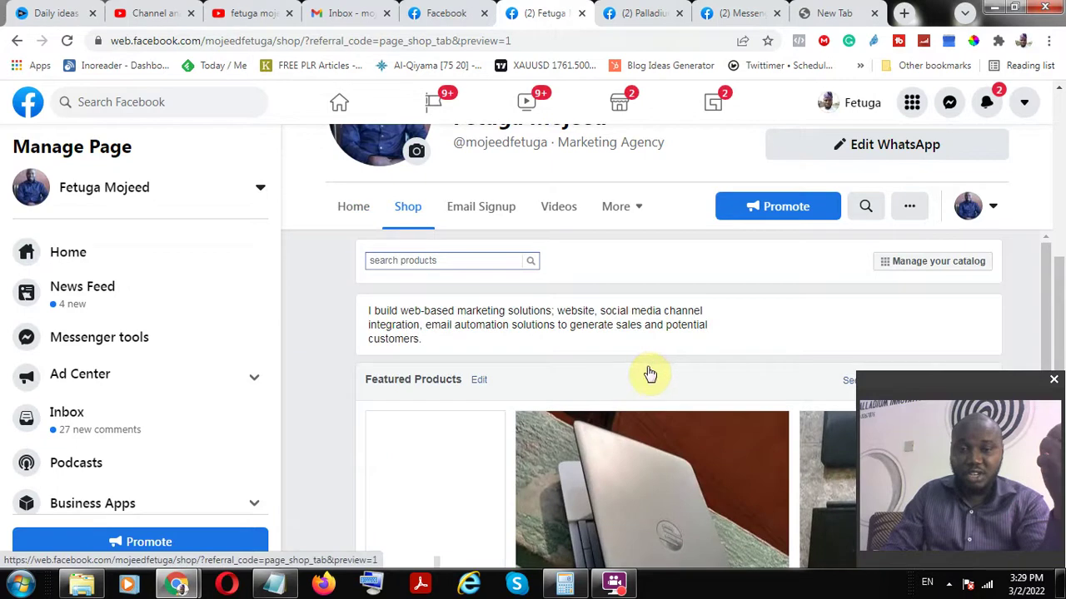
scroll(618, 374, "down", 2)
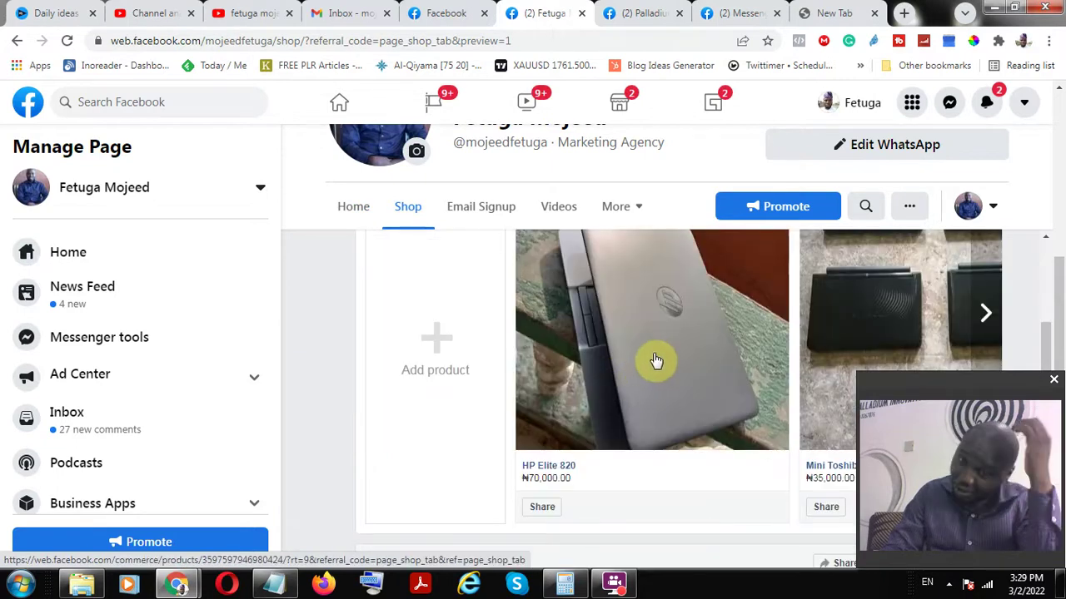
scroll(666, 358, "down", 1)
scroll(657, 379, "up", 1)
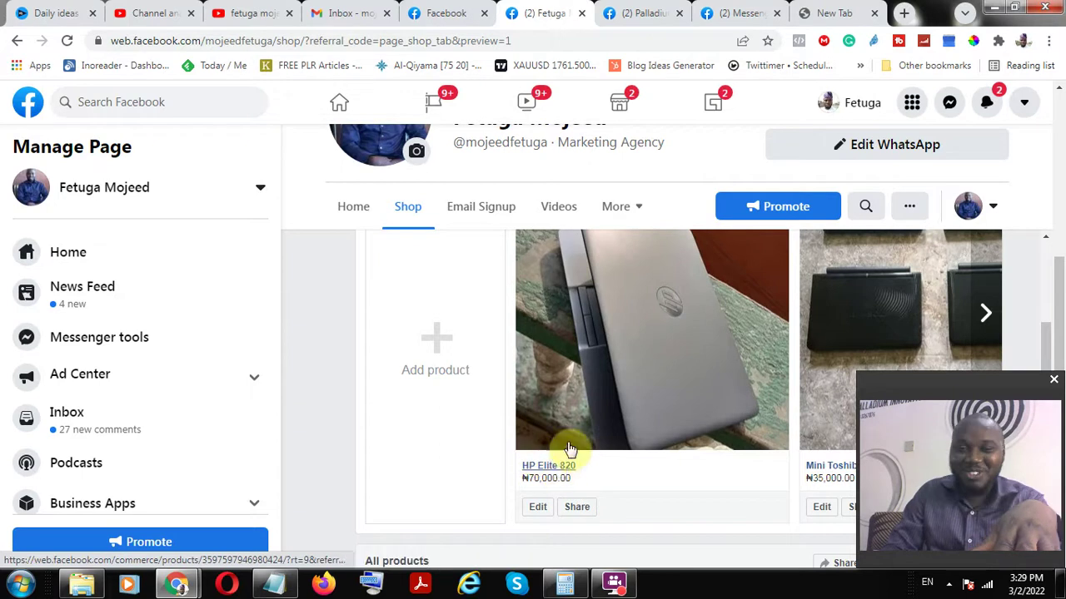
View the HP Elite 820 listing and its message-the-seller form, then close both to return to the shop.
left_click(637, 392)
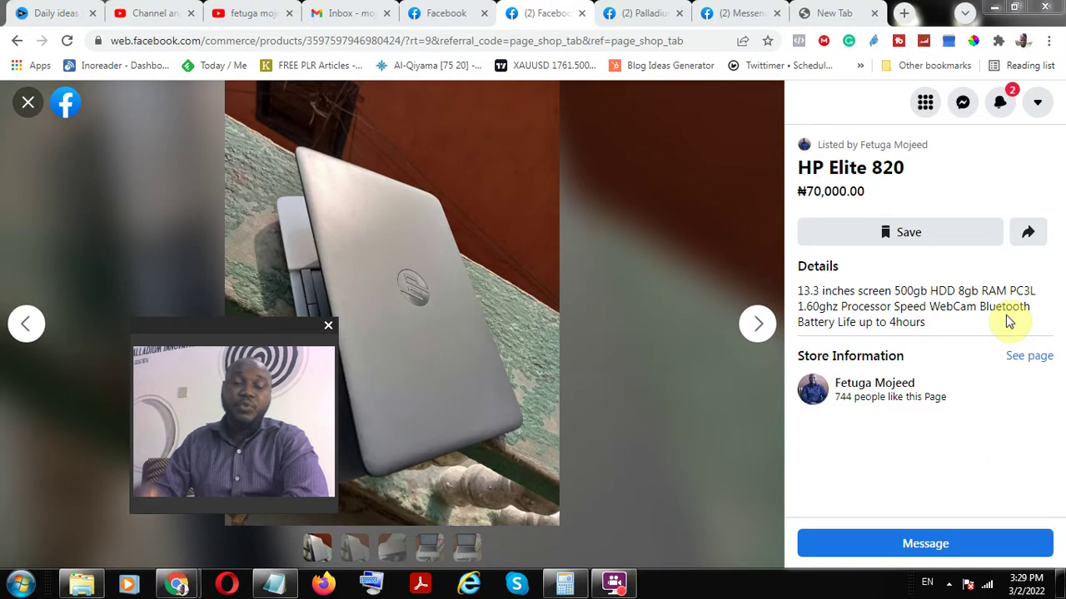
left_click(968, 553)
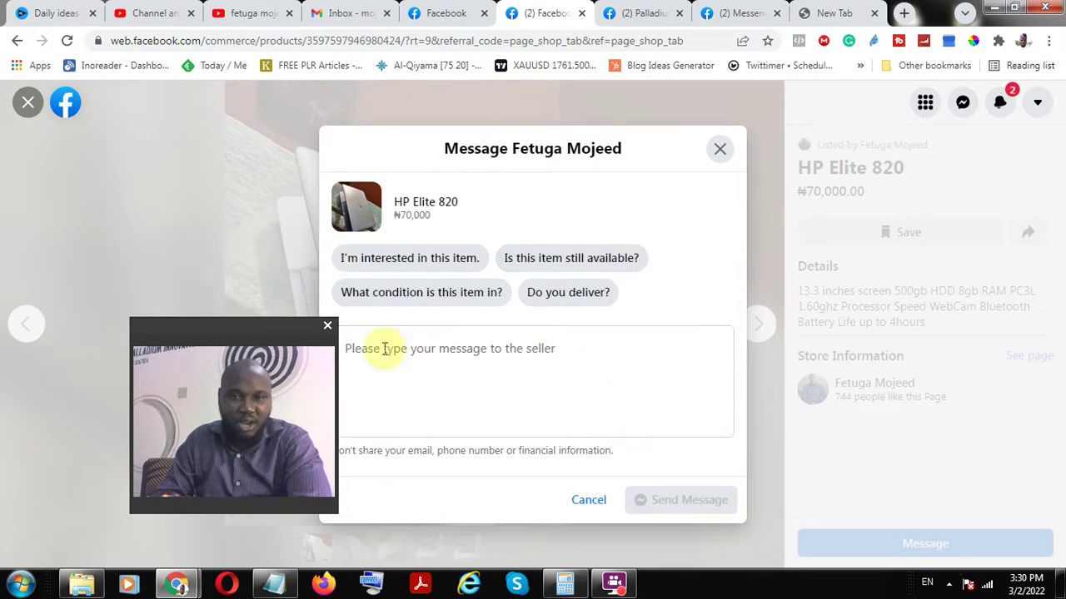
left_click(720, 150)
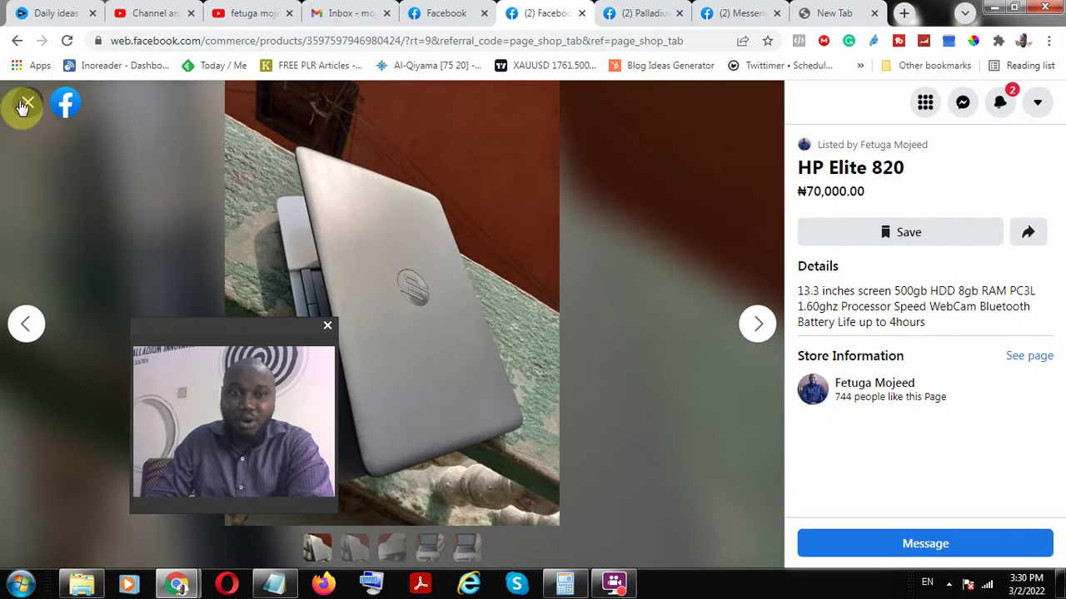
key("Escape")
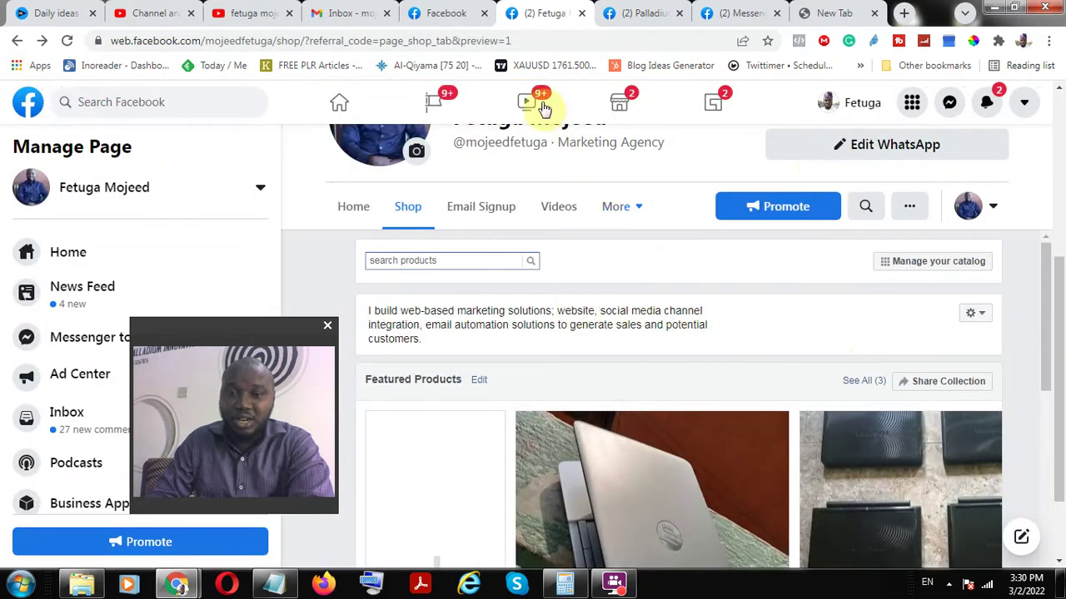
Return to the MessengerPanda page and open the Templates and Tabs section of its page settings.
left_click(735, 10)
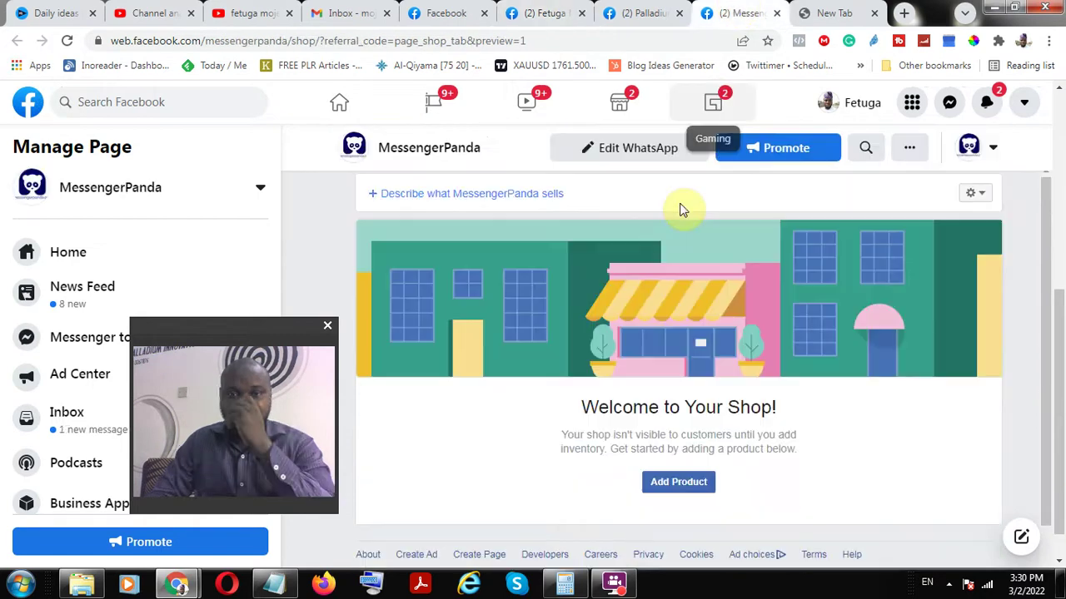
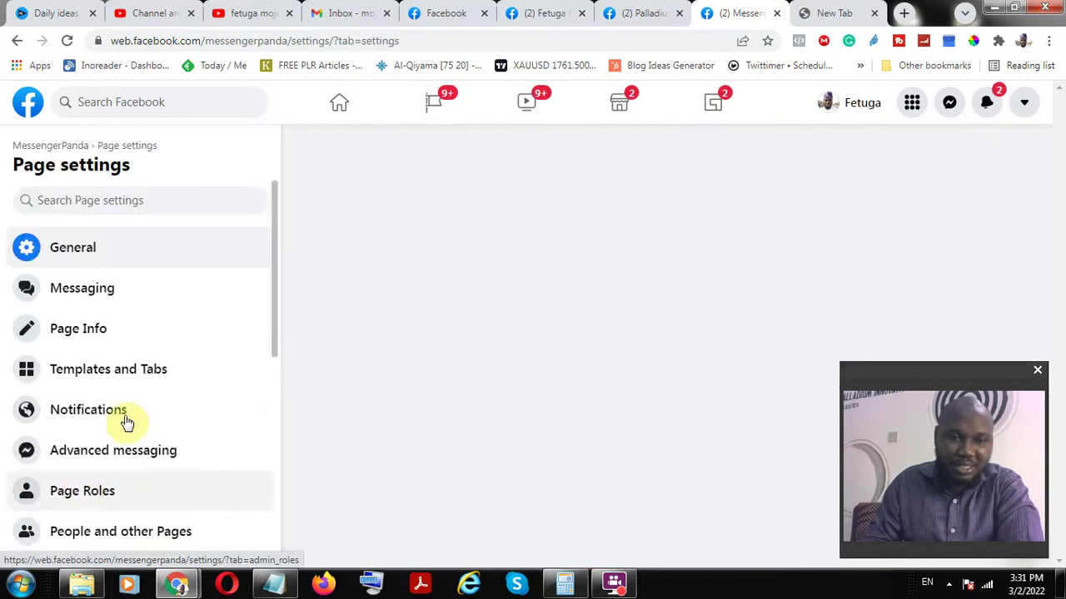
scroll(146, 339, "down", 3)
scroll(124, 337, "up", 3)
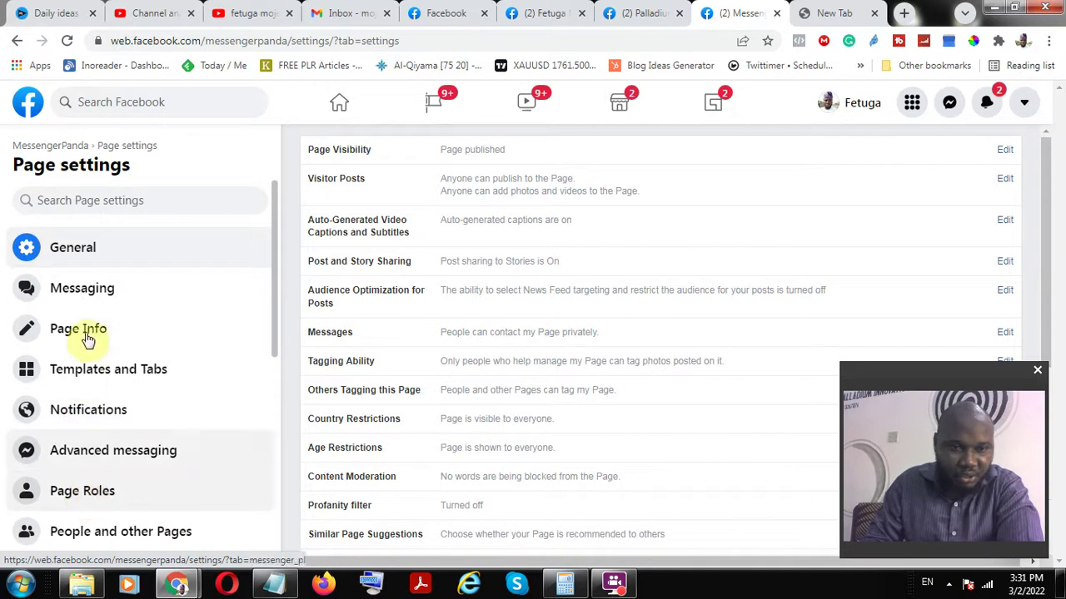
left_click(127, 372)
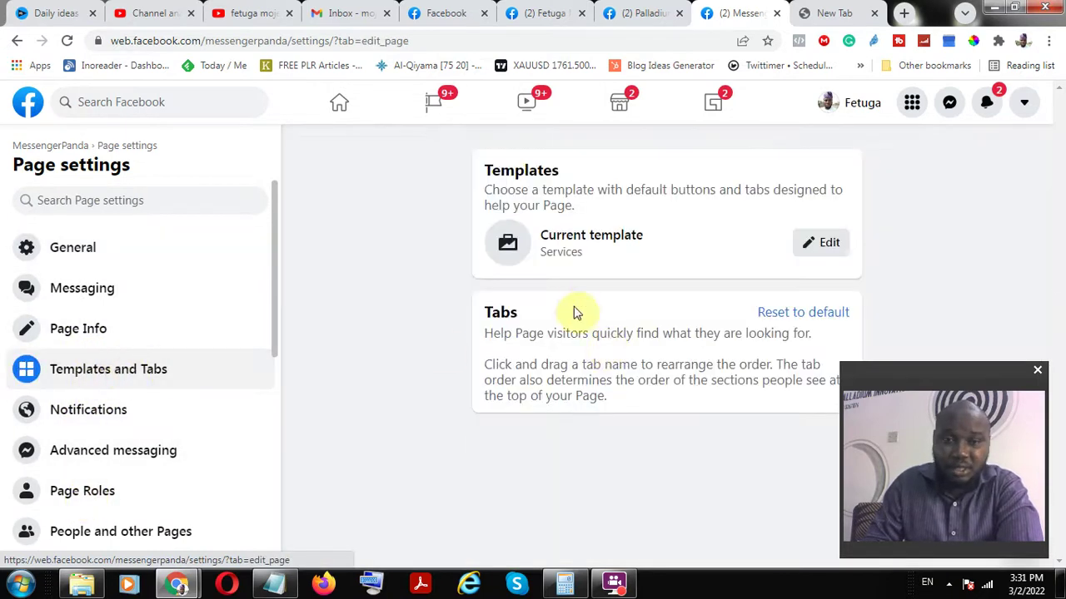
Switch to the Notepad notes and add the line "Go To Your Settings" below Facebook Page.
left_click(274, 585)
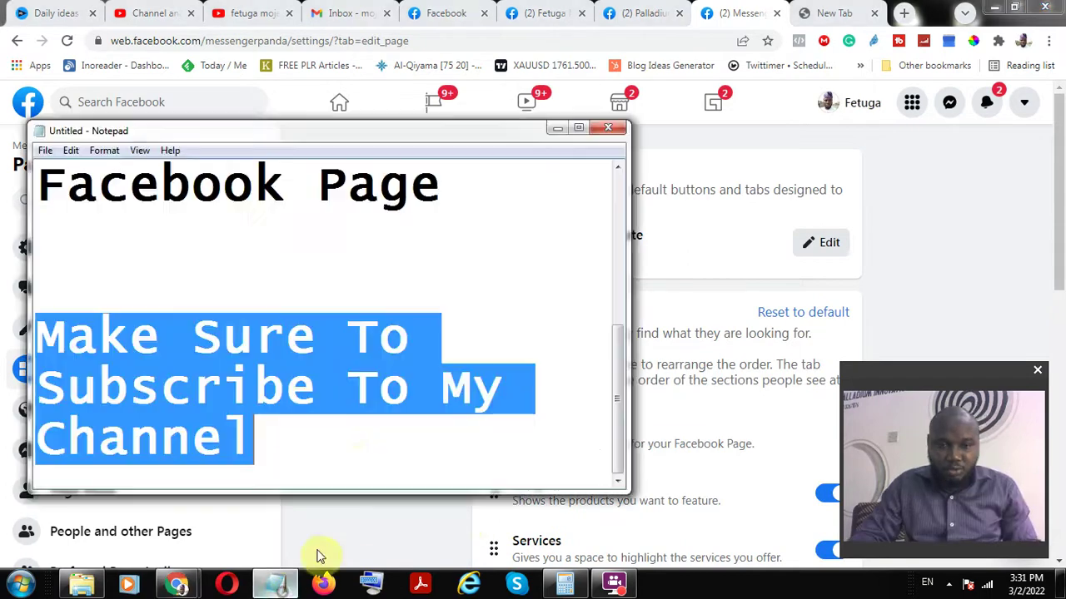
left_click(371, 402)
left_click(498, 209)
key("Return")
key("Return")
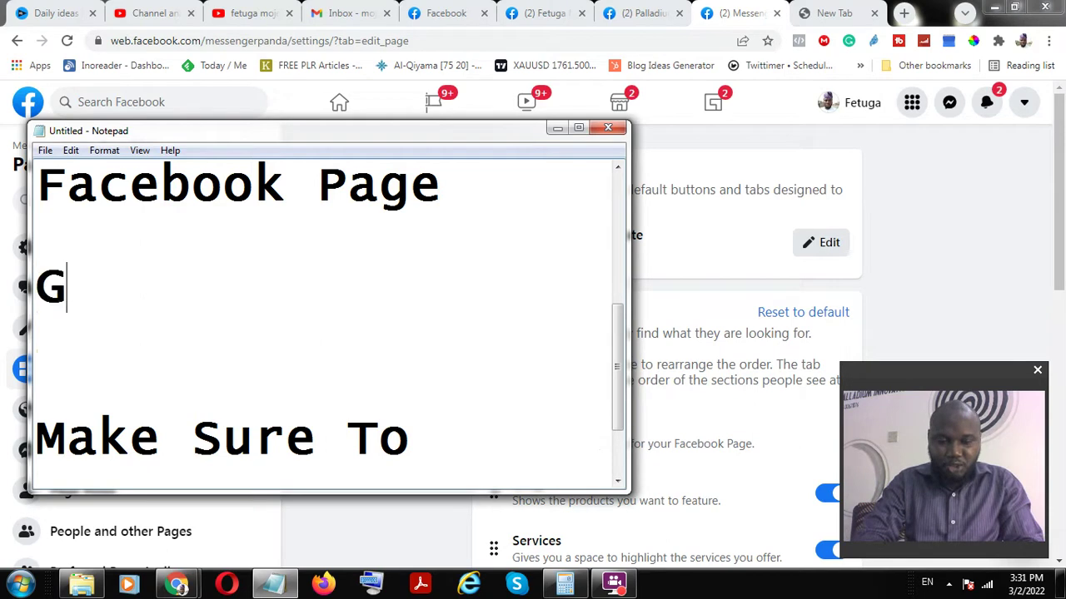
type("Go To You")
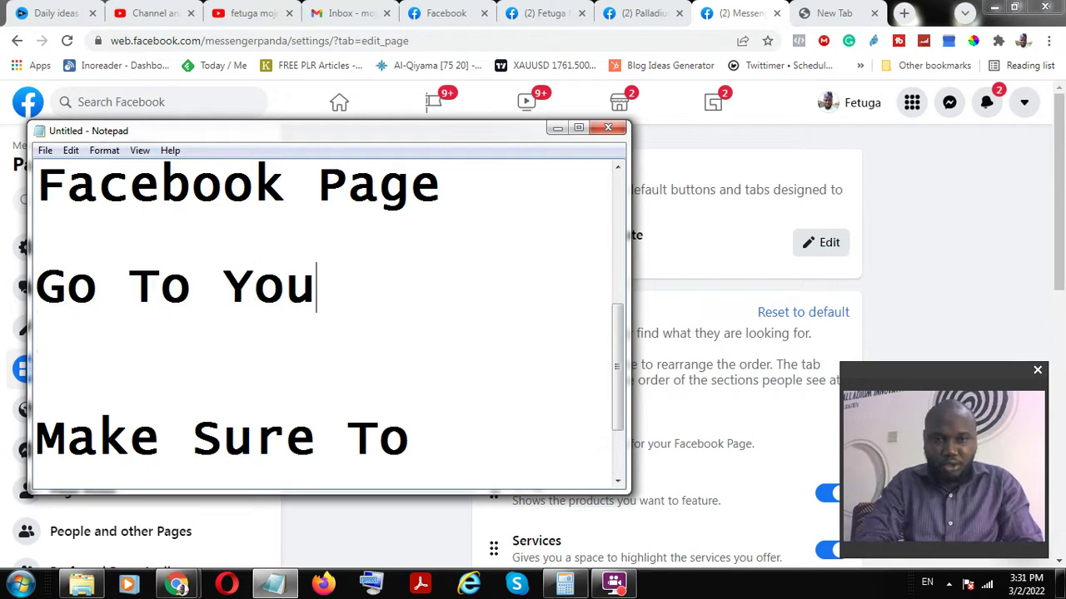
type("r Settings  ")
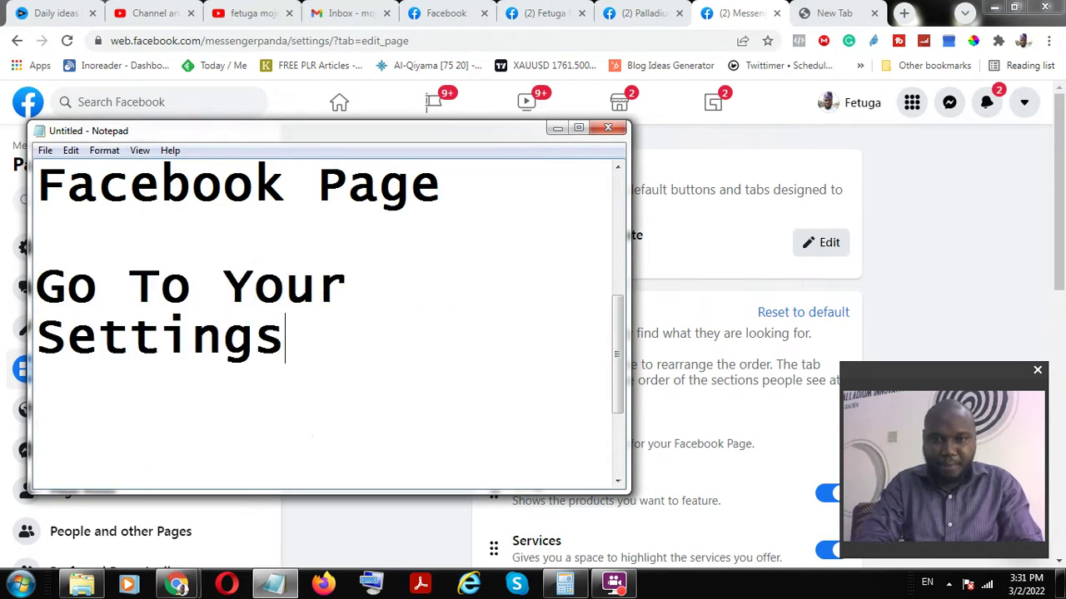
Add the note "Click on Templates and Tabs", then highlight the settings line and the words Templates and Tabs.
type("Cli")
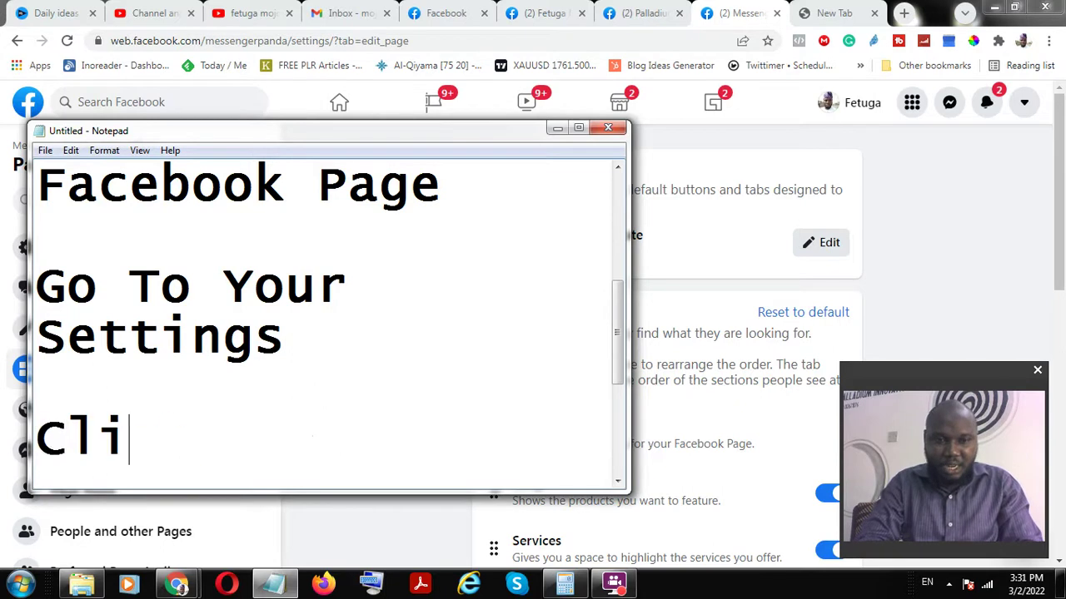
type("ck on Temp")
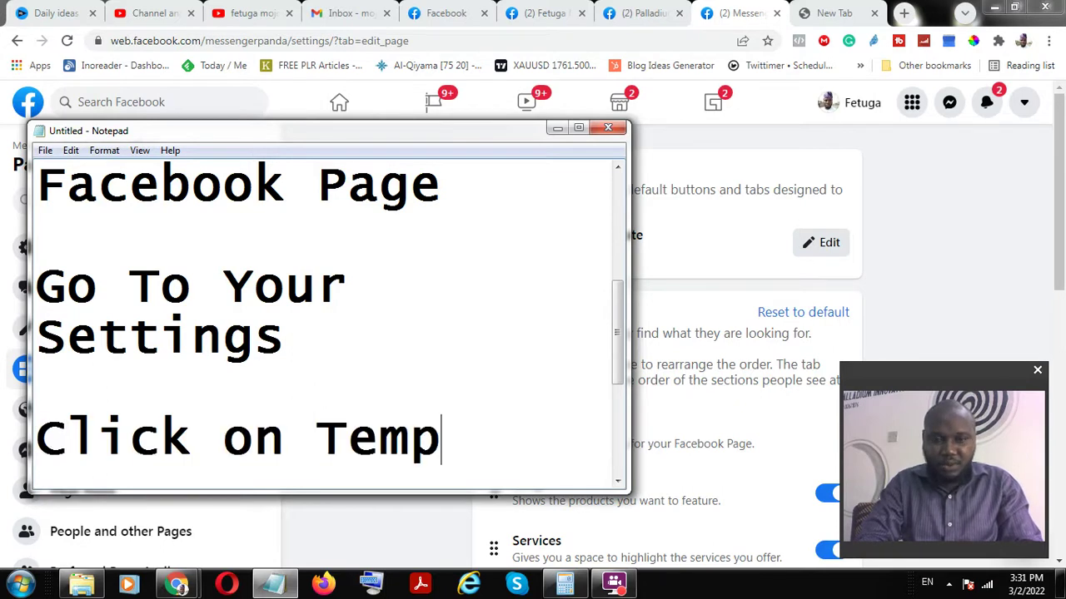
type("lates and Tabs")
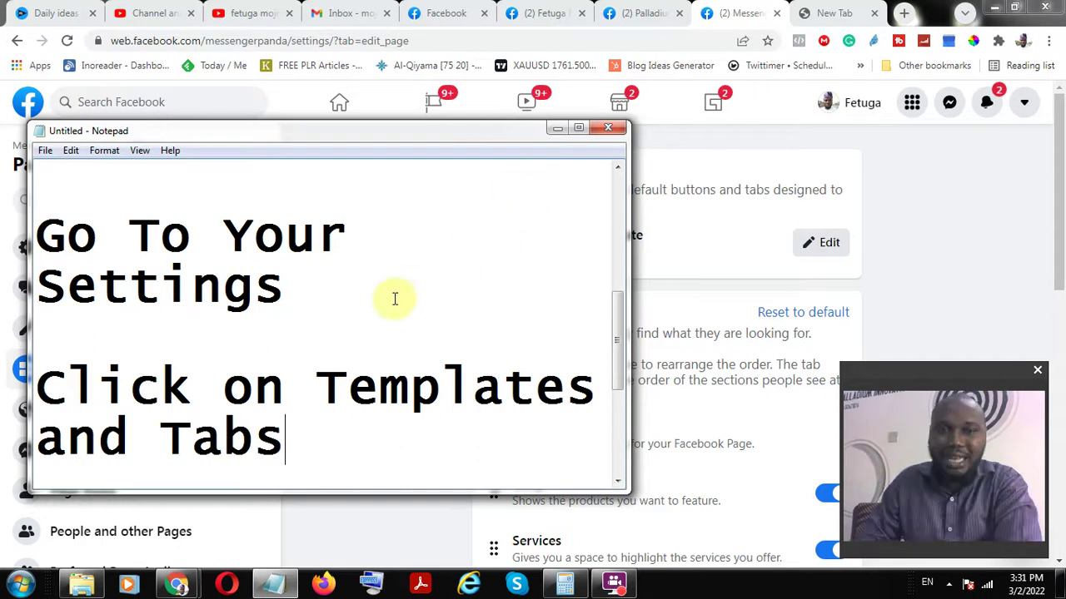
left_click_drag(281, 285, 34, 236)
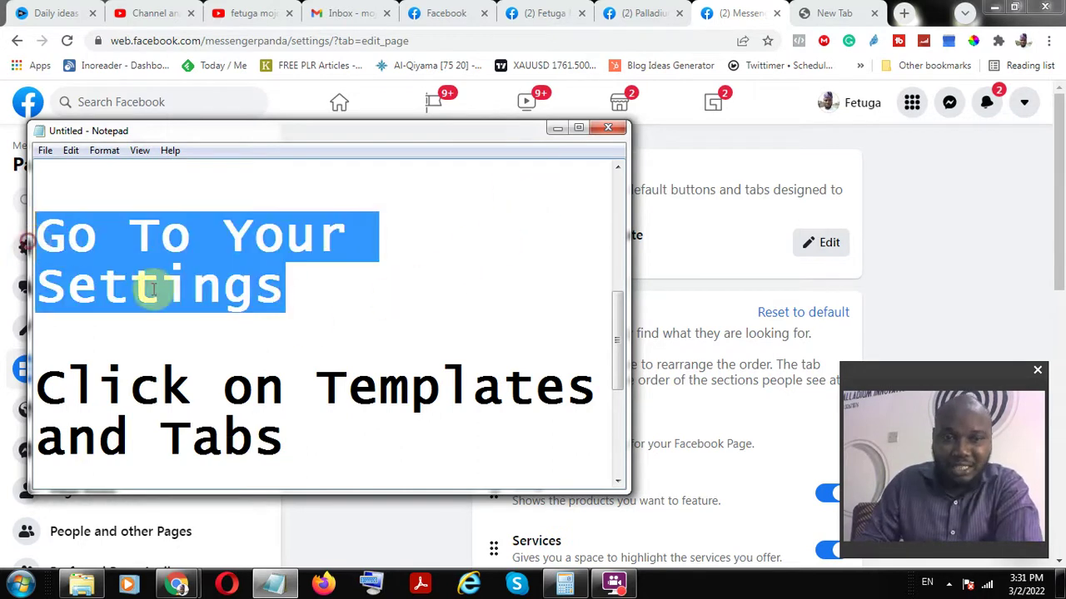
left_click_drag(295, 462, 326, 382)
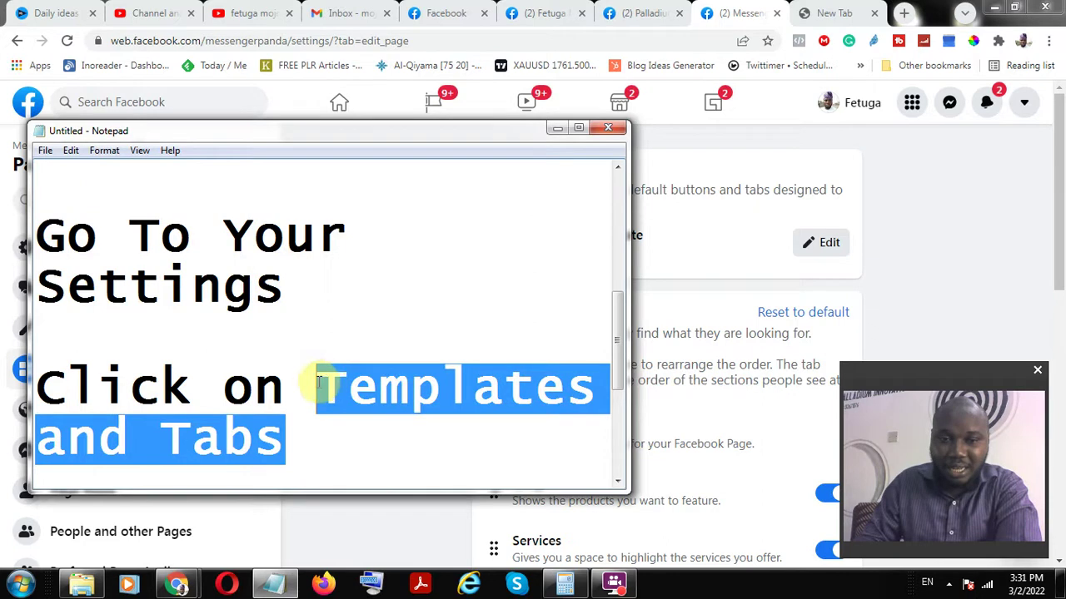
Back in the browser, open the list of page templates, look through the options from Services to Standard, and close it.
left_click(970, 248)
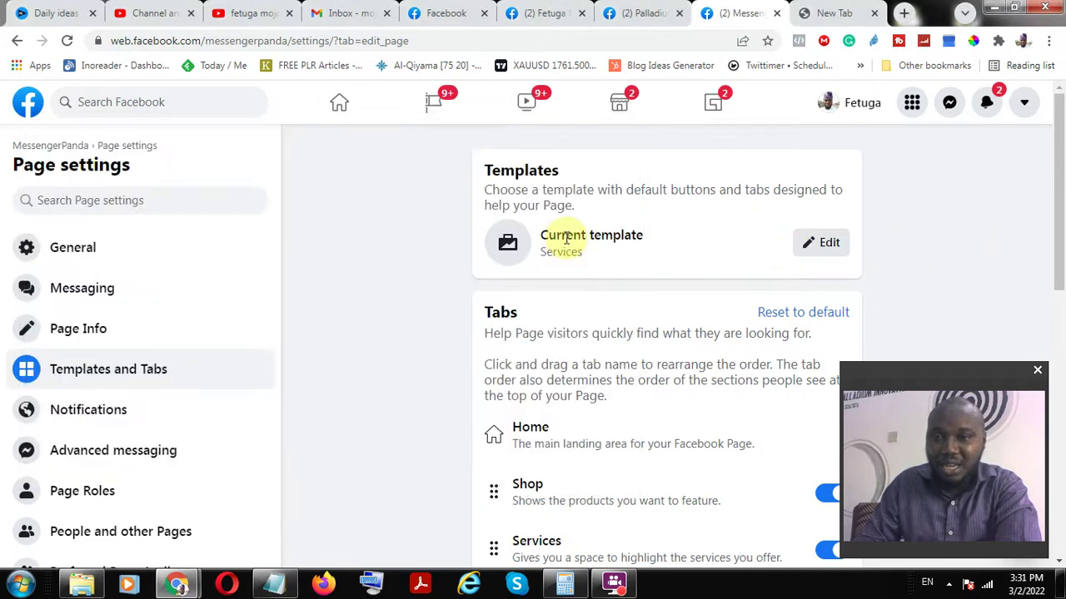
left_click(826, 245)
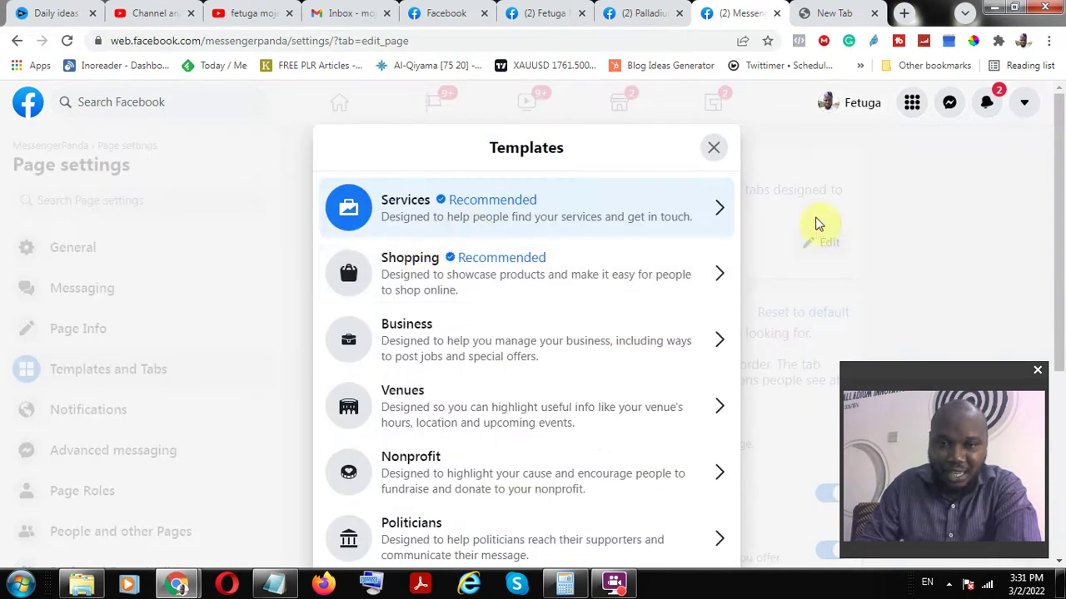
scroll(678, 245, "down", 4)
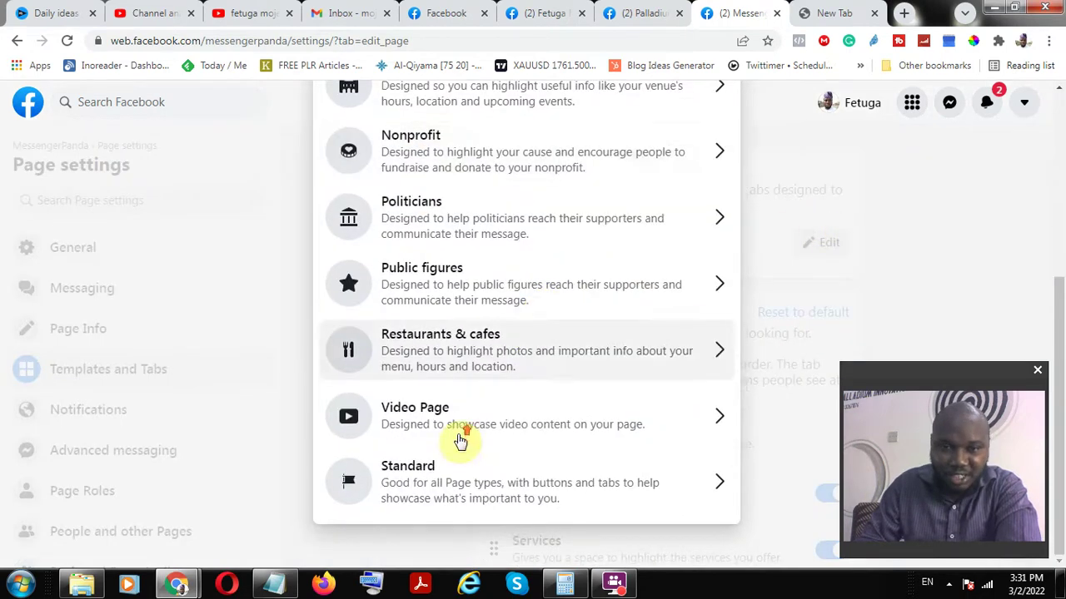
scroll(464, 428, "up", 5)
scroll(467, 376, "down", 4)
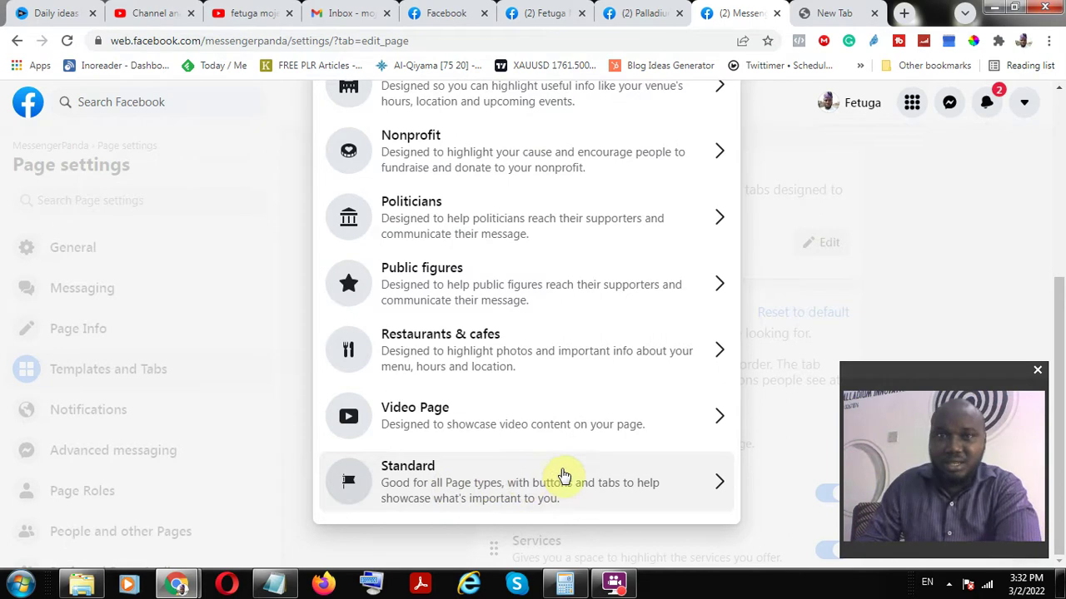
scroll(566, 452, "up", 3)
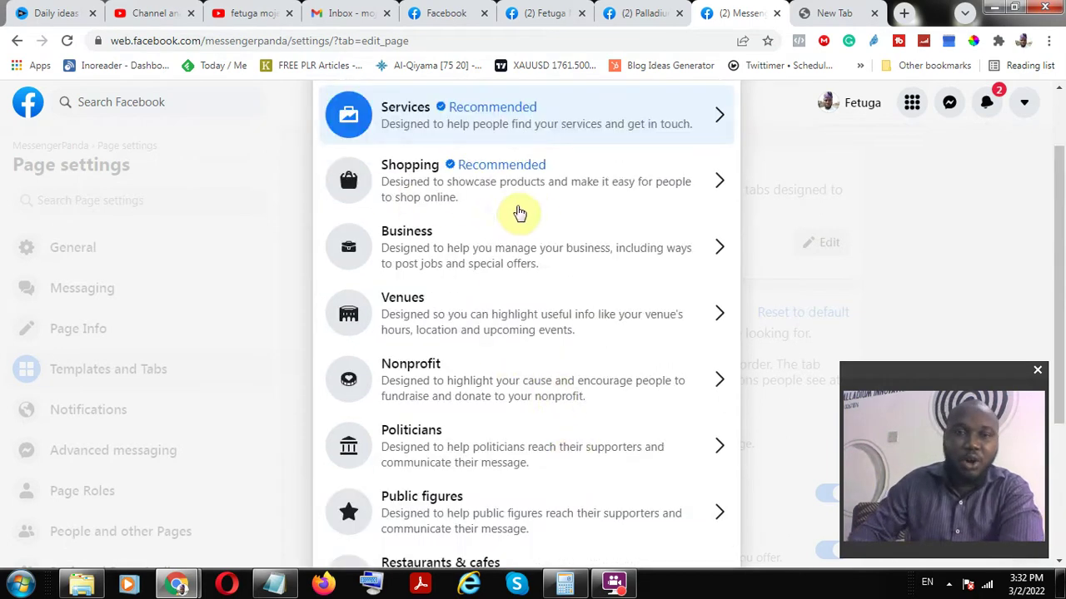
scroll(500, 213, "up", 1)
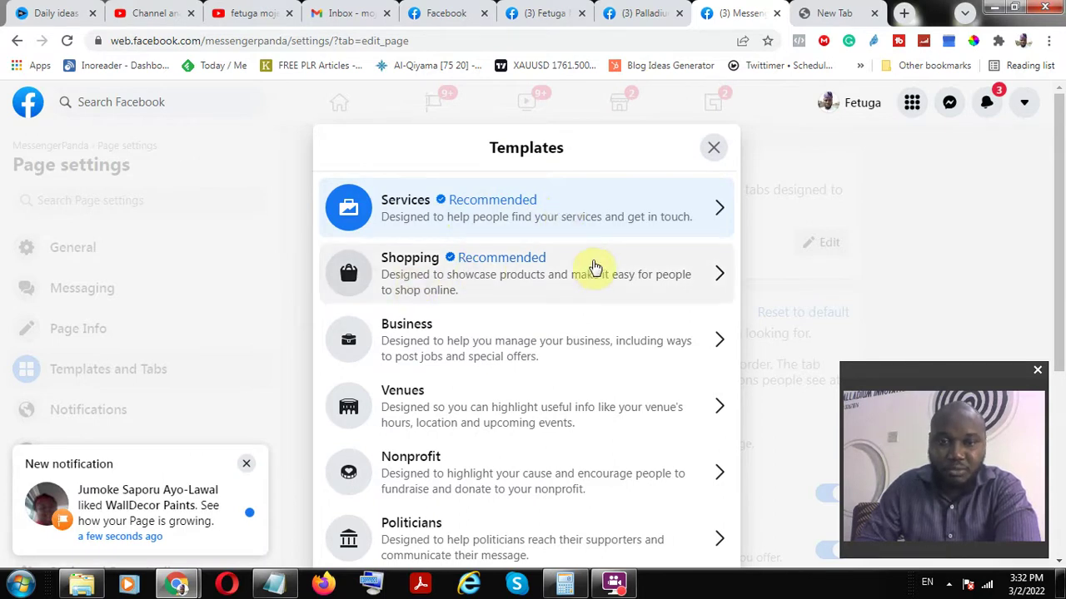
scroll(607, 309, "down", 3)
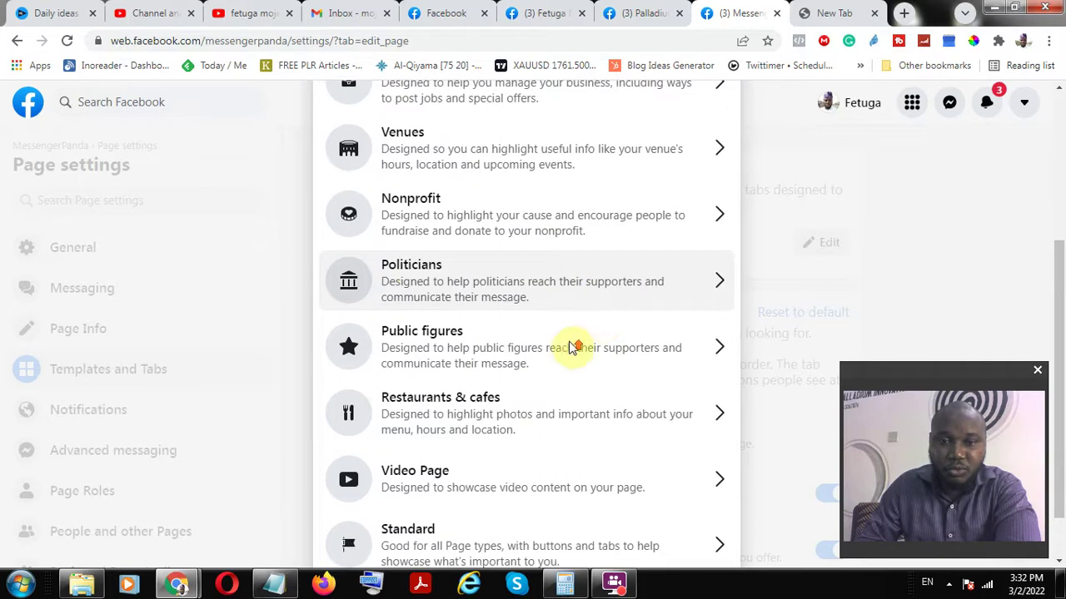
scroll(637, 345, "up", 1)
scroll(832, 200, "up", 2)
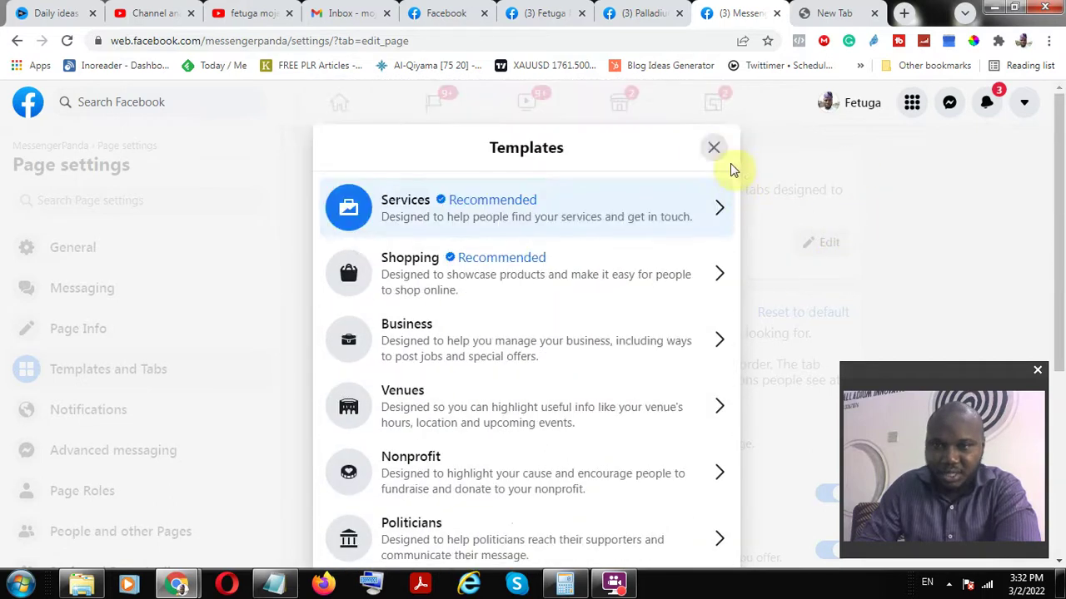
left_click(711, 146)
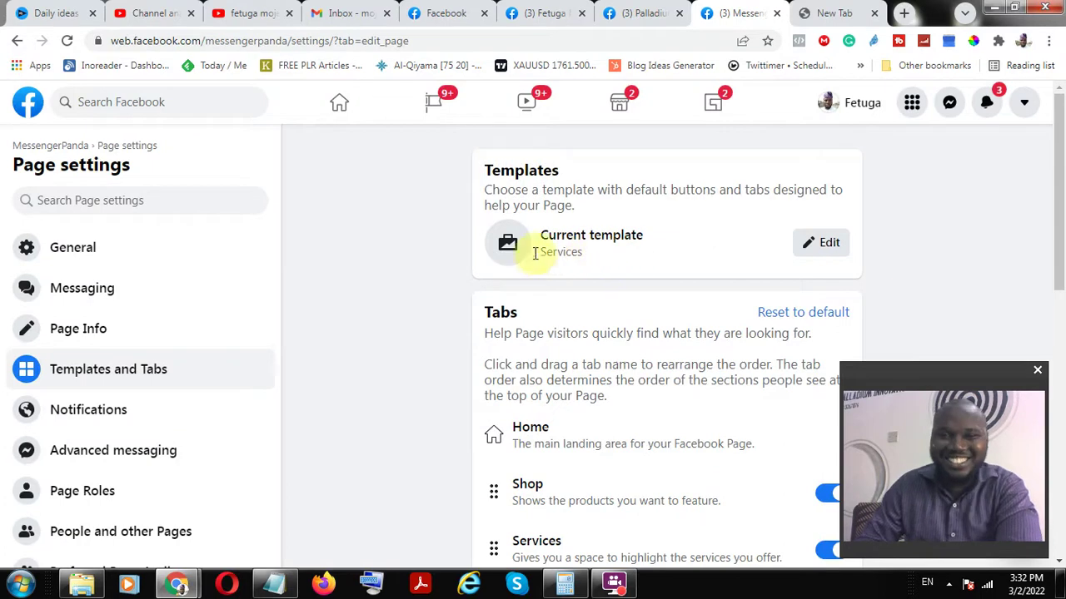
Choose the Shopping template, check which additional tabs it includes, and apply it to the page.
left_click(804, 243)
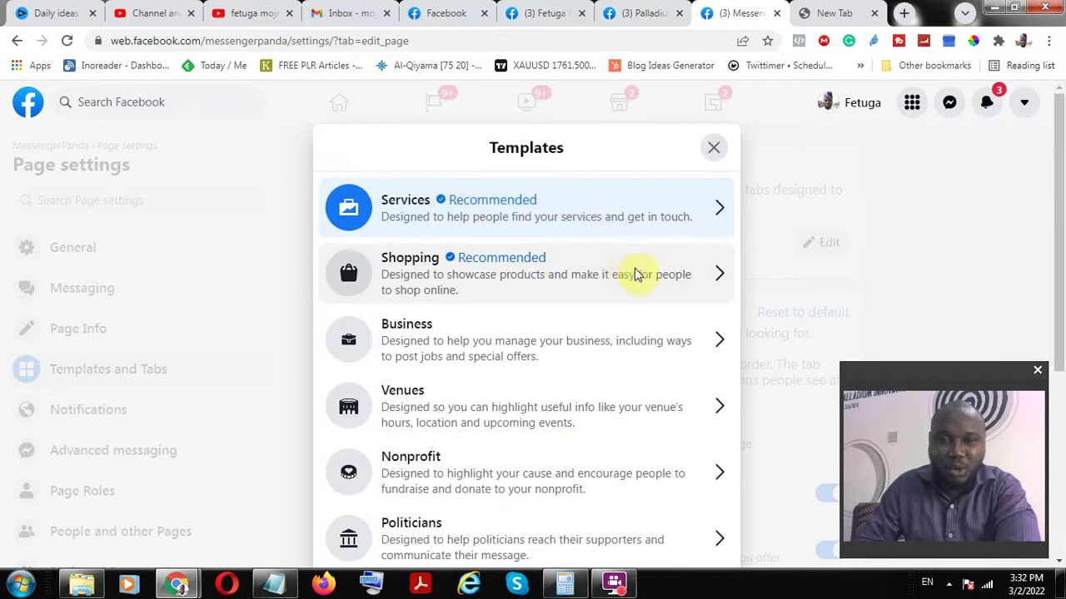
left_click(490, 279)
scroll(583, 432, "down", 1)
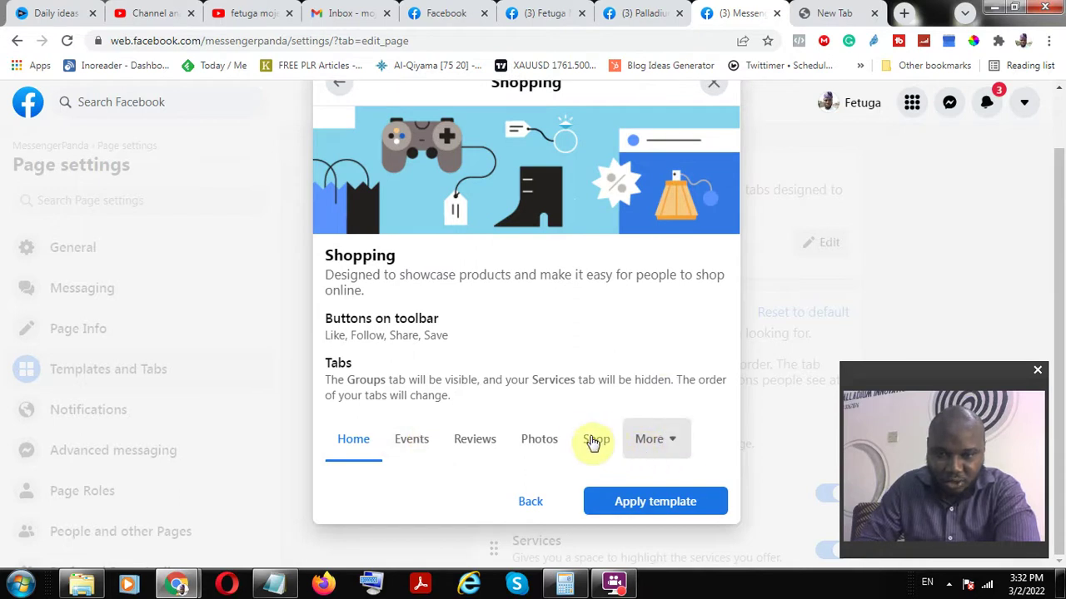
left_click(625, 435)
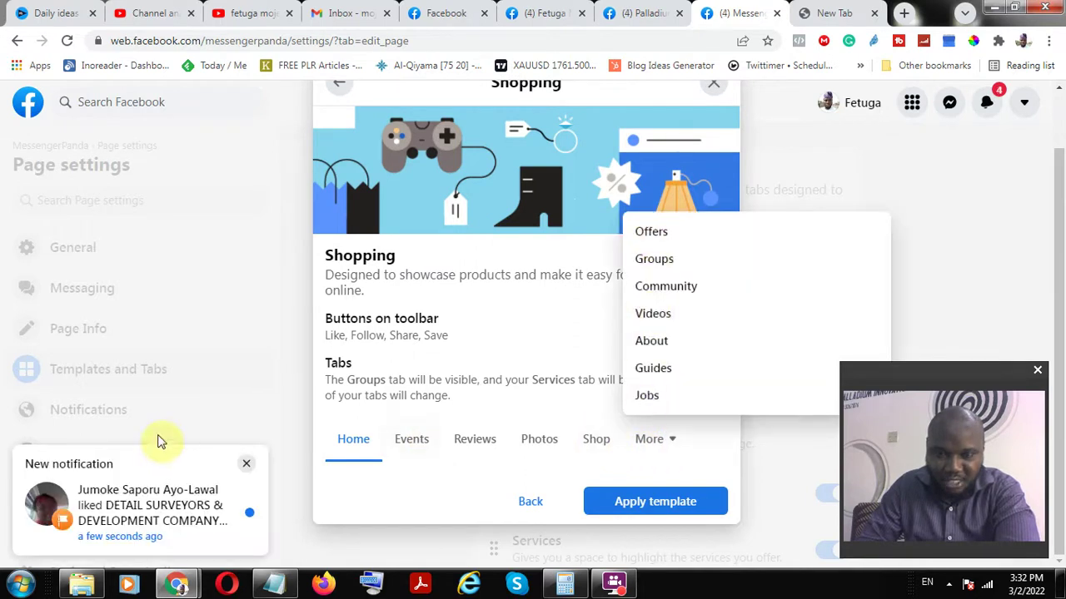
left_click(666, 506)
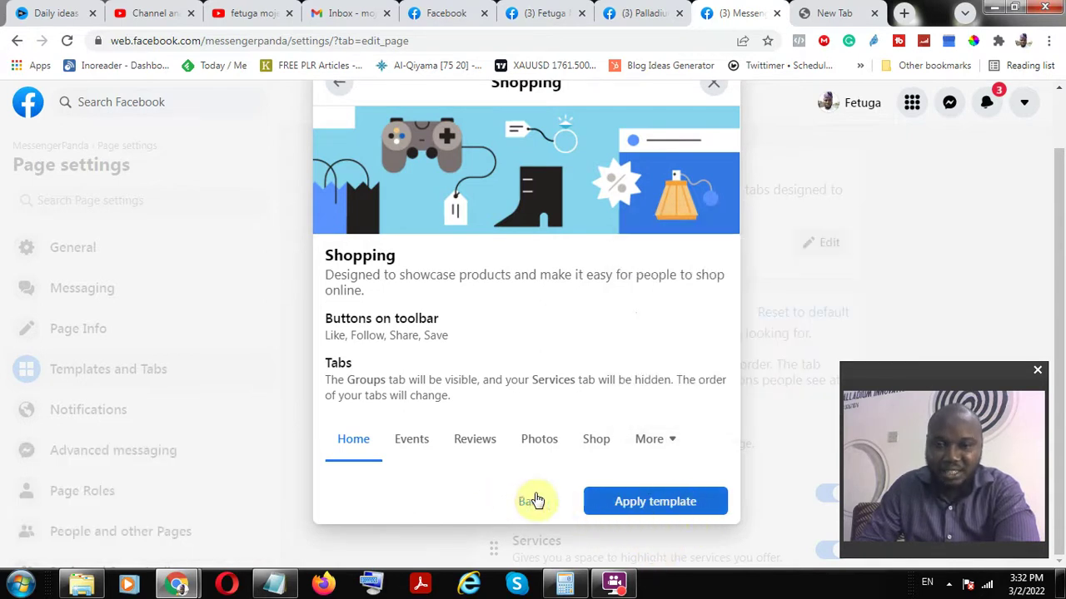
left_click(670, 502)
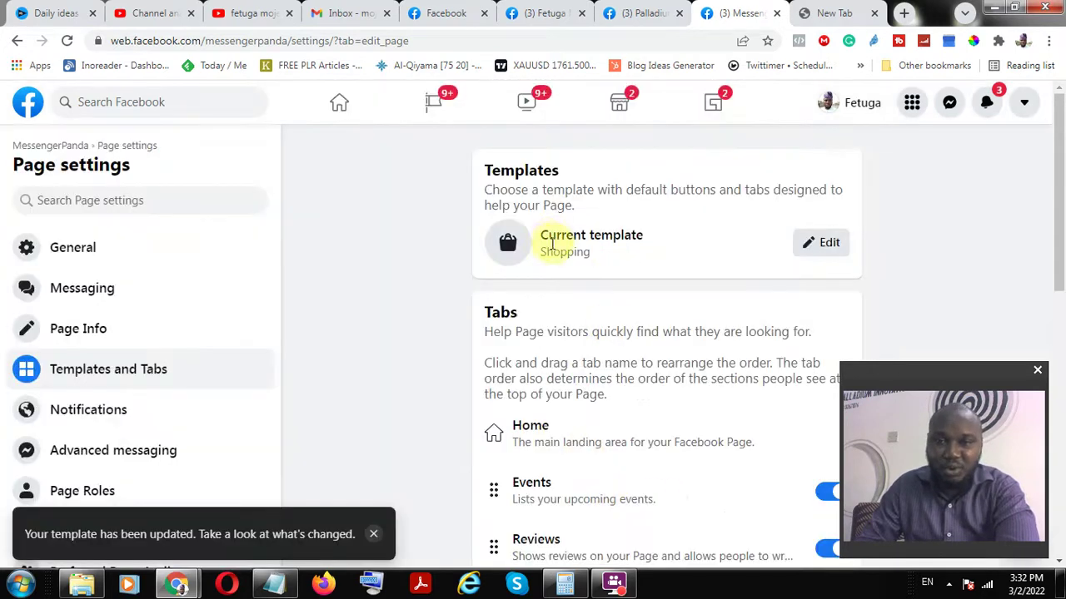
Highlight the current template name in the Templates section, then clear the highlight.
left_click_drag(542, 237, 642, 250)
left_click(553, 257)
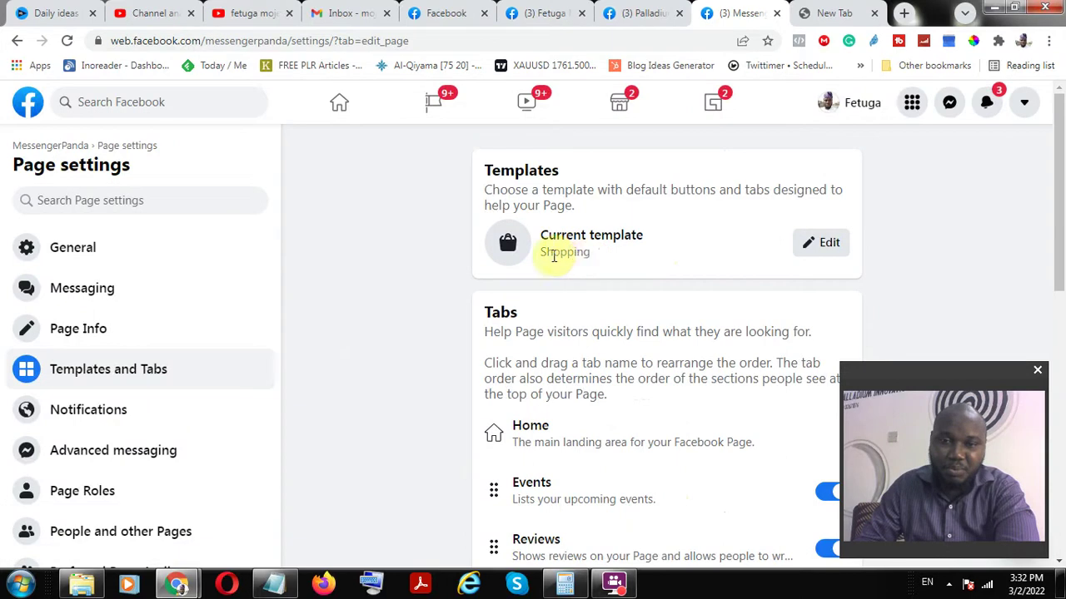
left_click_drag(537, 261, 535, 262)
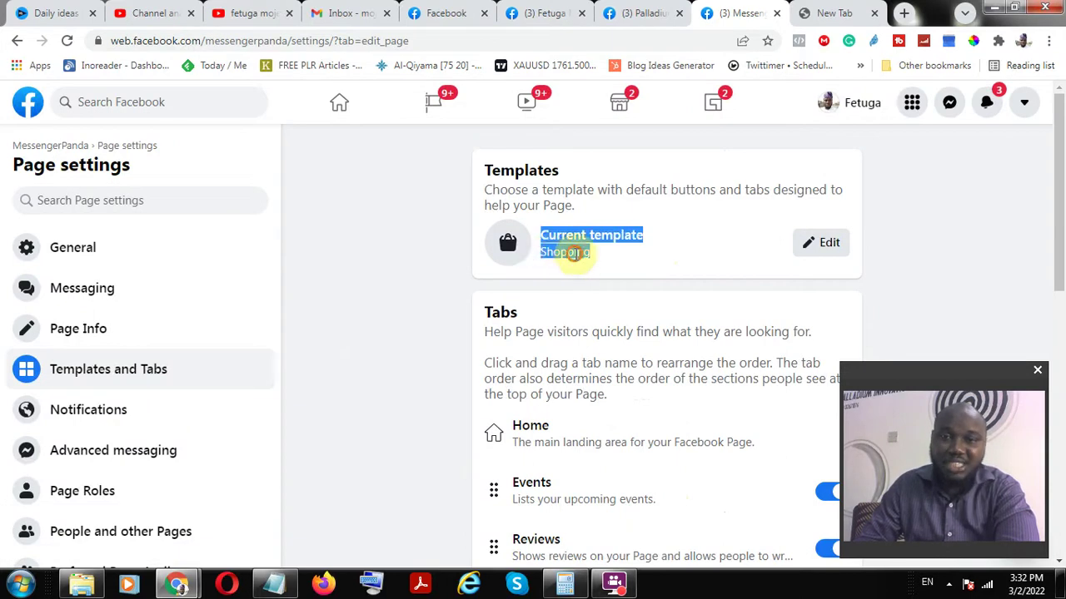
left_click(573, 254)
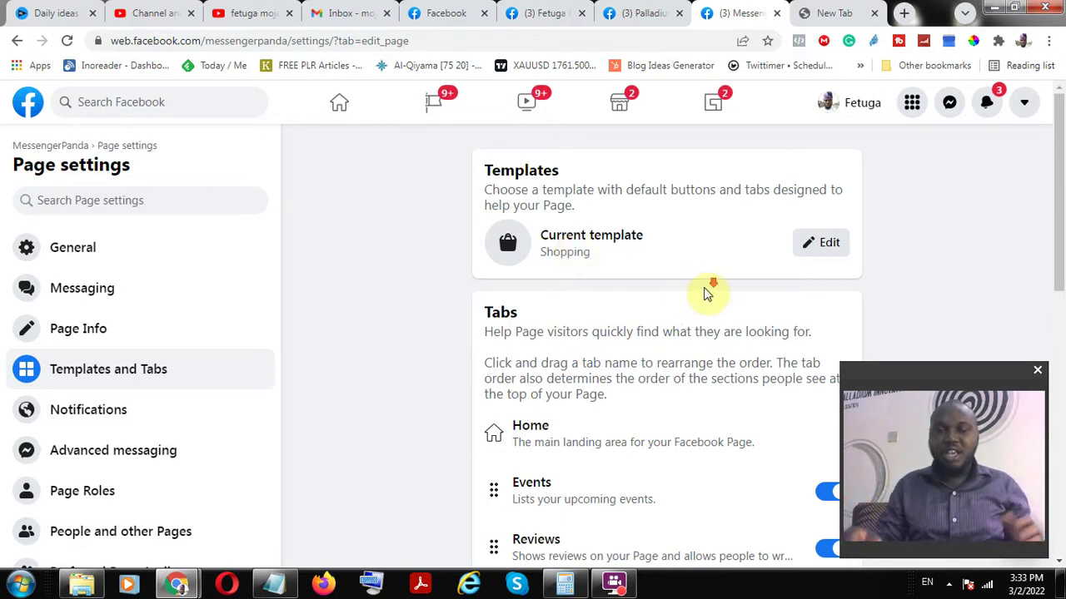
Move the Shop tab directly below Home in the page's tab order.
scroll(708, 289, "down", 1)
scroll(707, 289, "down", 2)
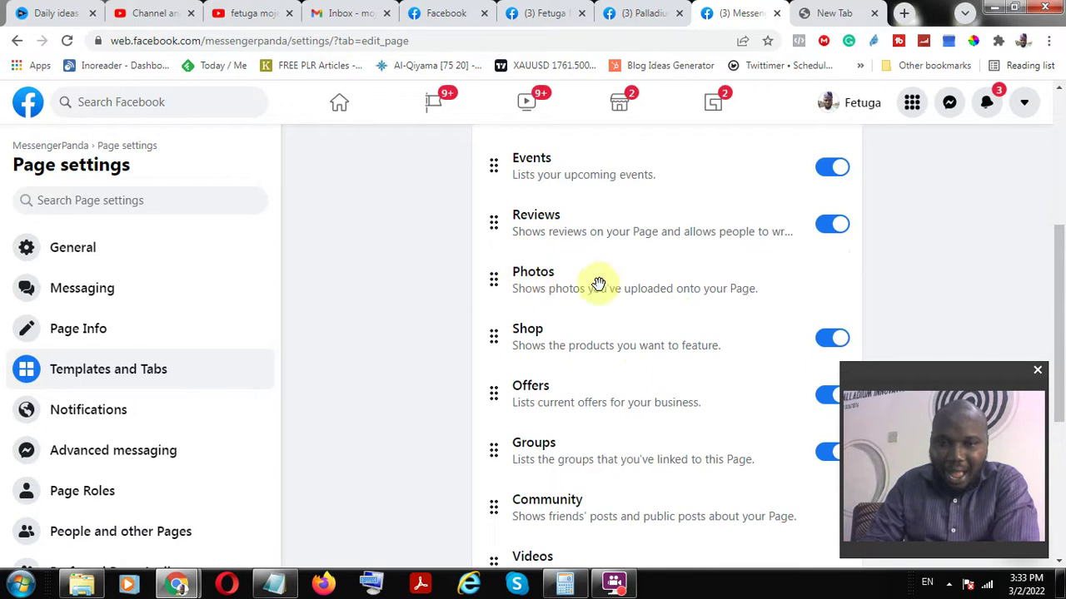
scroll(599, 285, "down", 1)
scroll(499, 350, "up", 1)
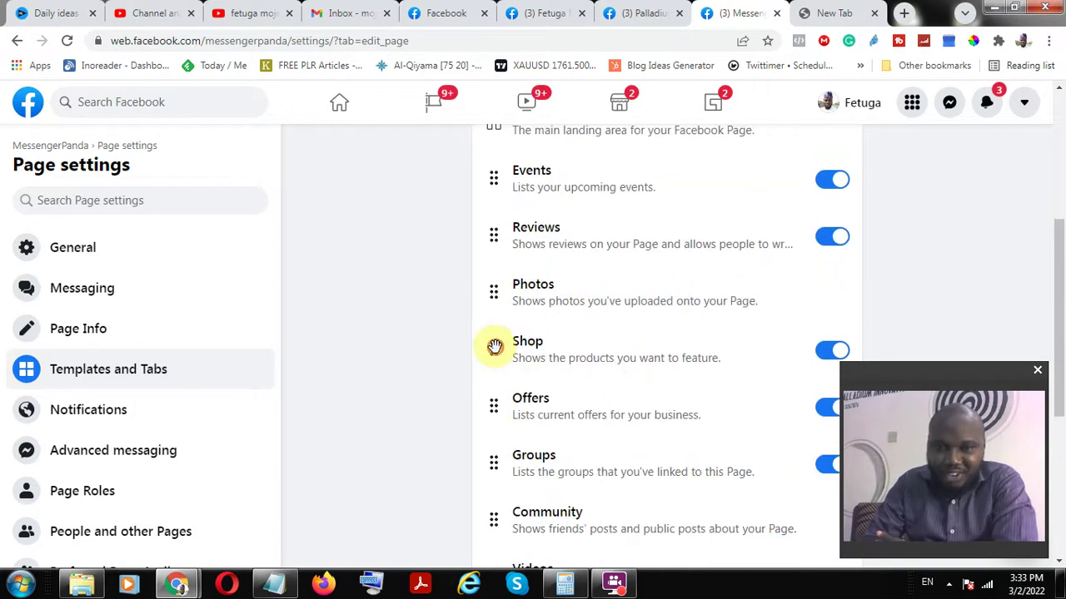
left_click_drag(493, 310, 493, 180)
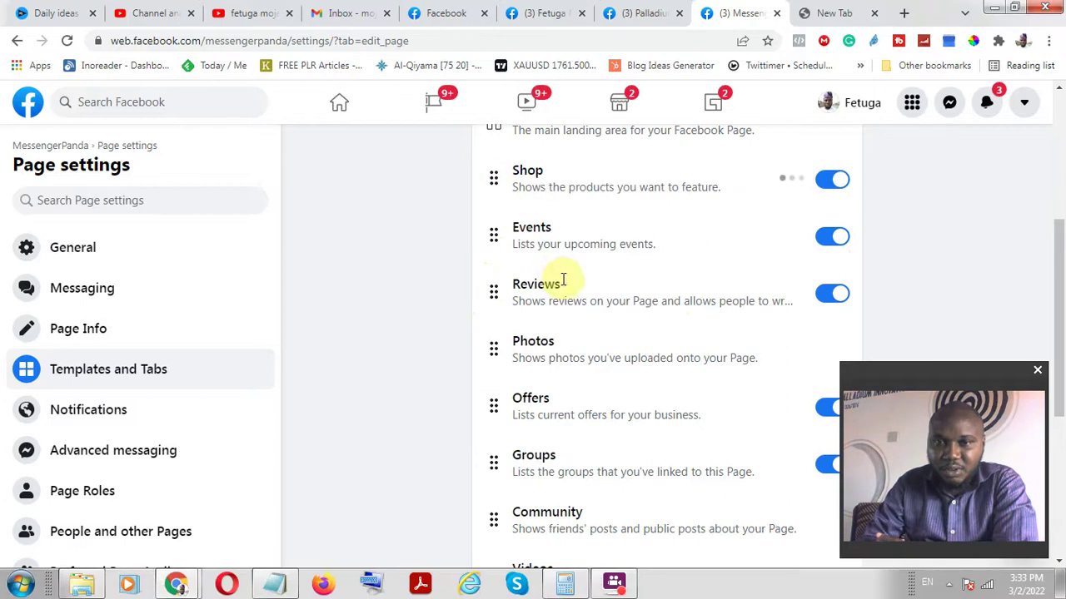
scroll(563, 280, "up", 2)
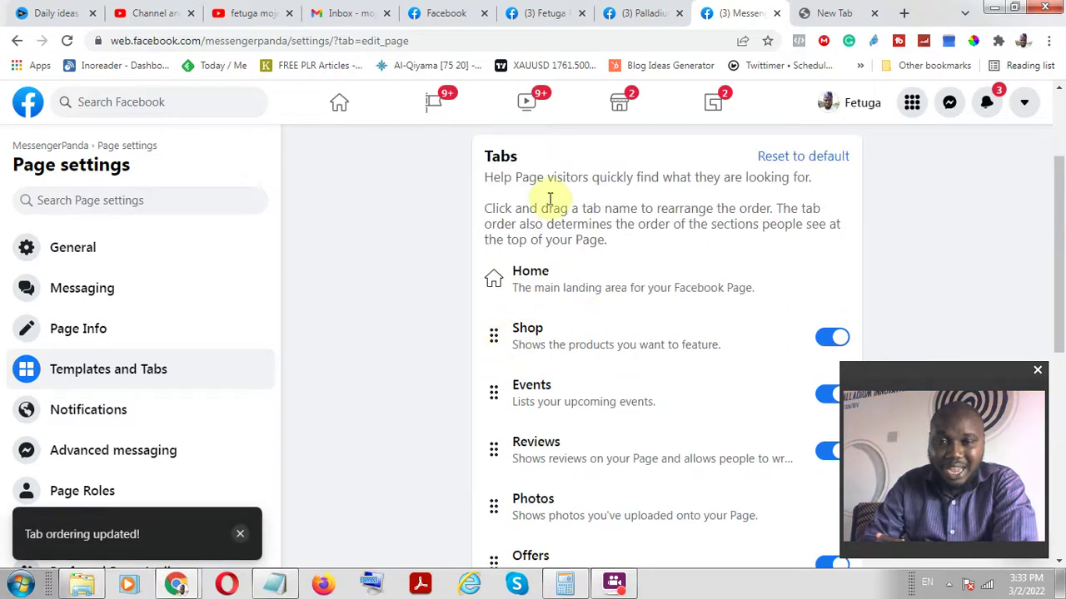
View the tab bar on the Palladium Innovations page, then return to the MessengerPanda settings and look through the tab list down to Live.
left_click(637, 13)
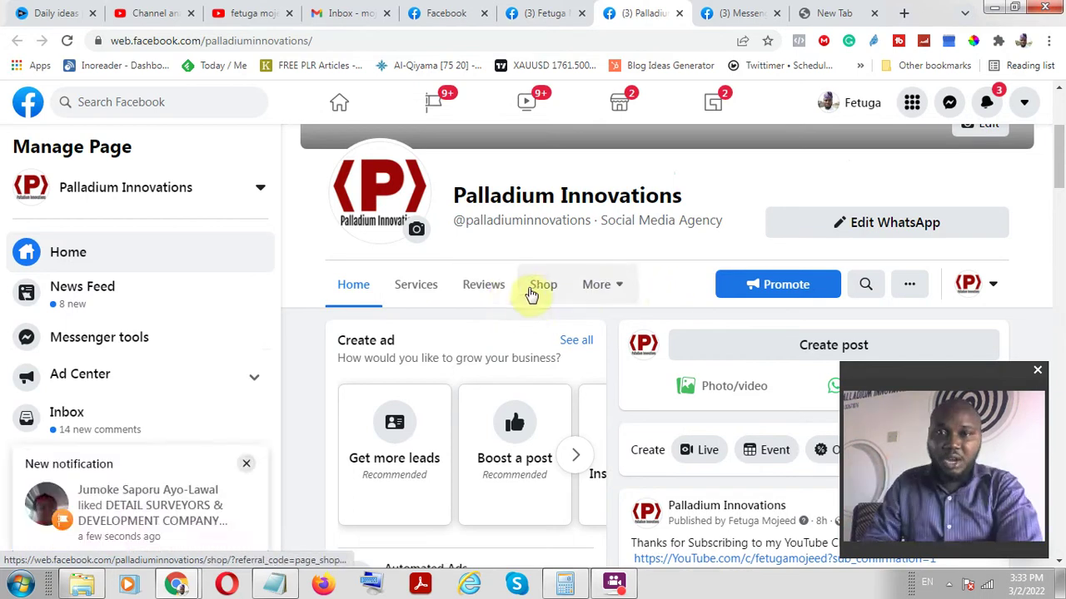
left_click(733, 11)
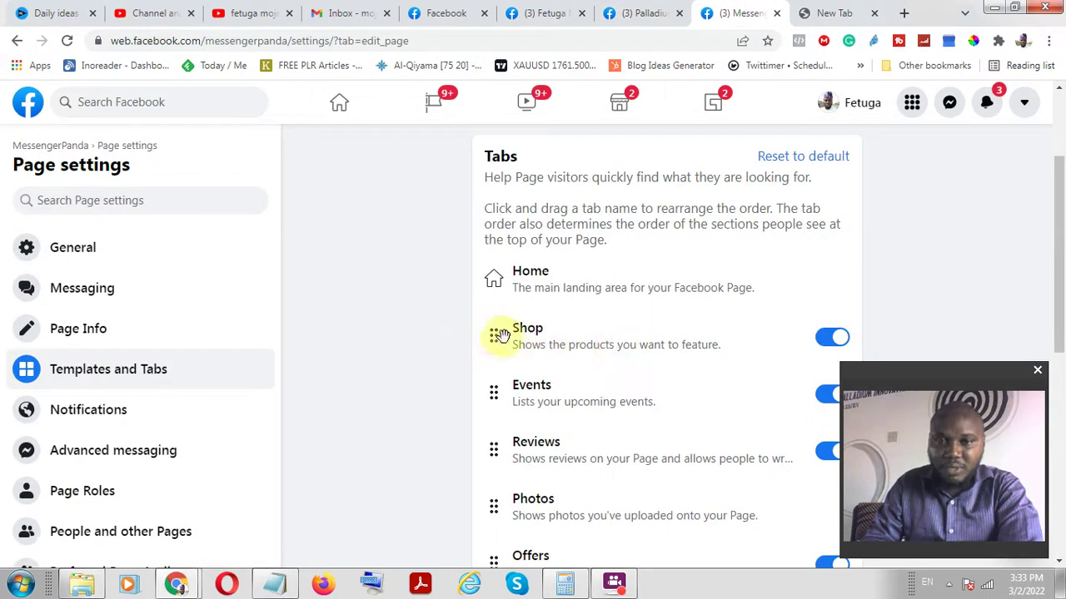
scroll(618, 333, "down", 5)
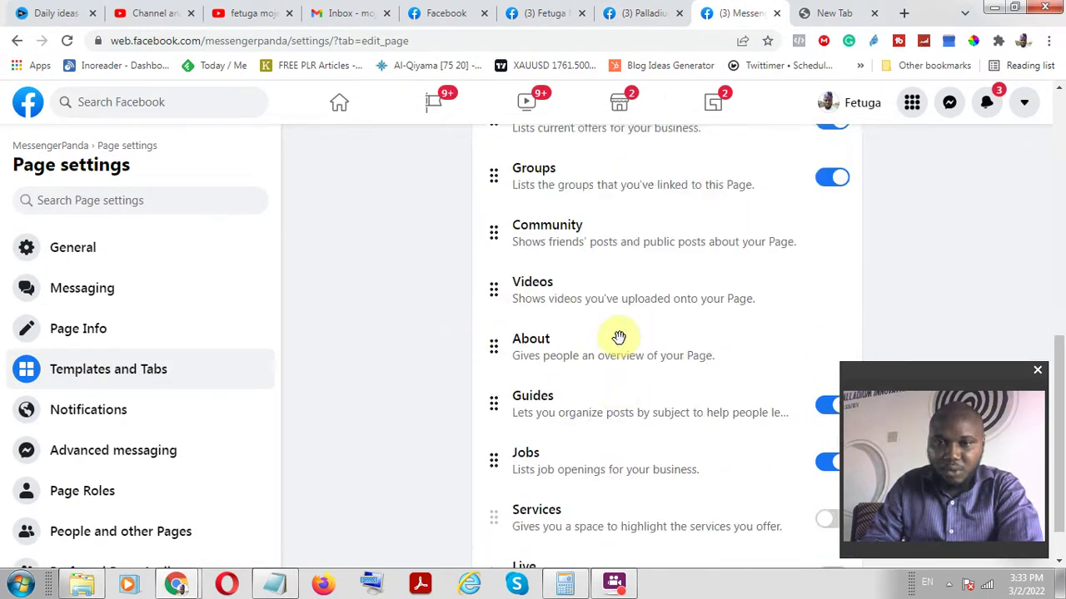
scroll(619, 337, "down", 1)
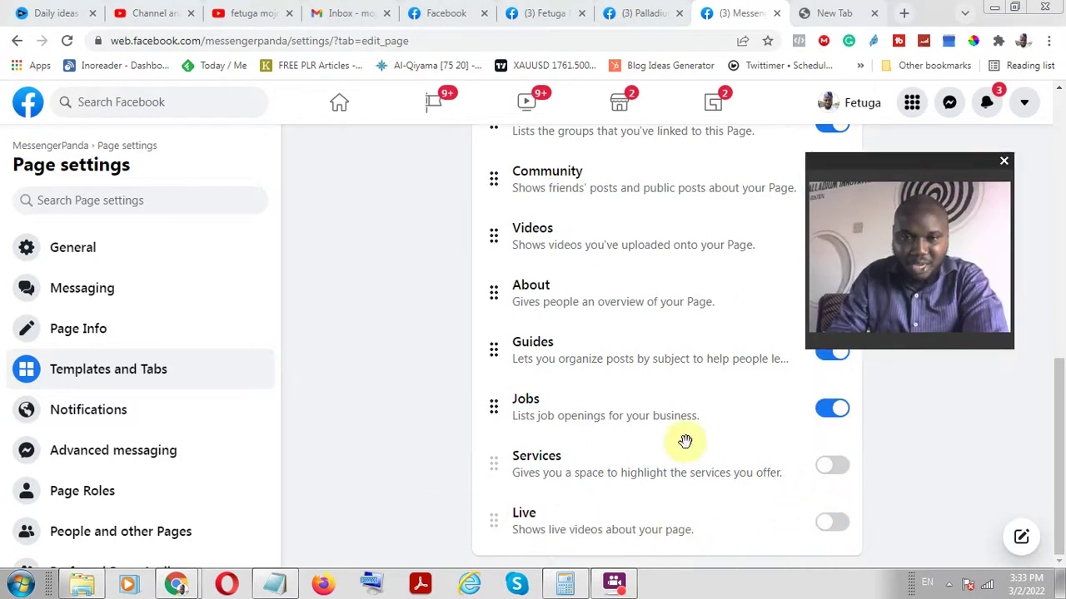
left_click_drag(921, 165, 124, 391)
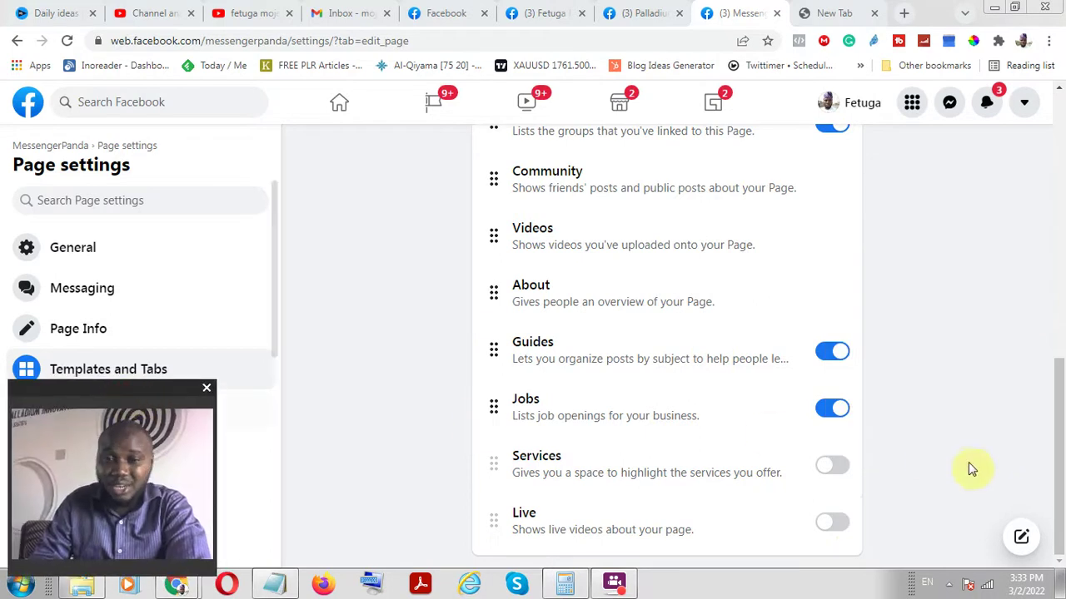
scroll(939, 421, "up", 3)
scroll(937, 425, "up", 4)
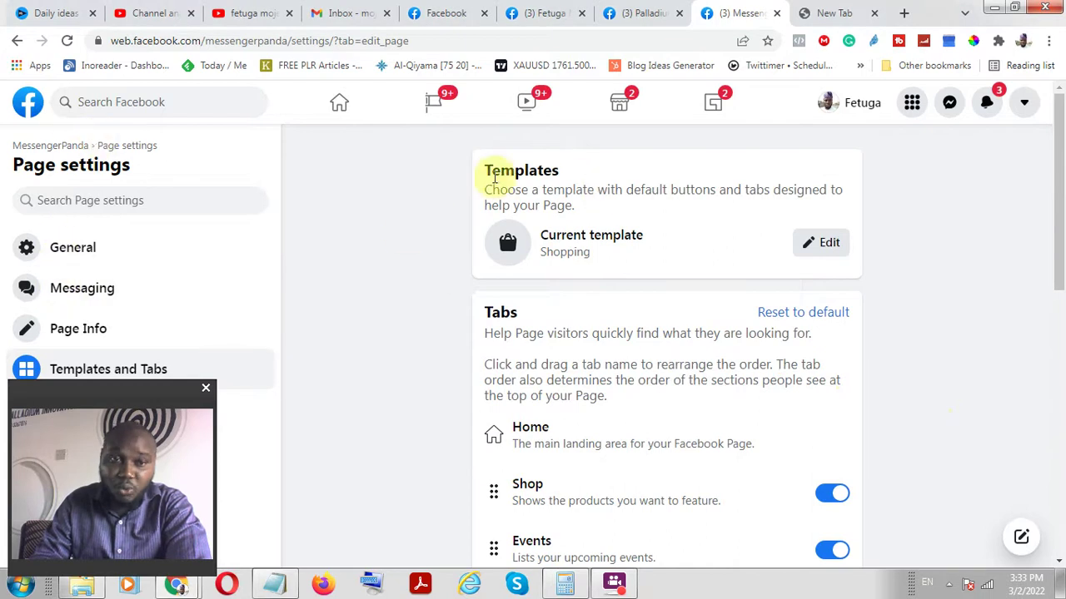
left_click_drag(107, 393, 933, 386)
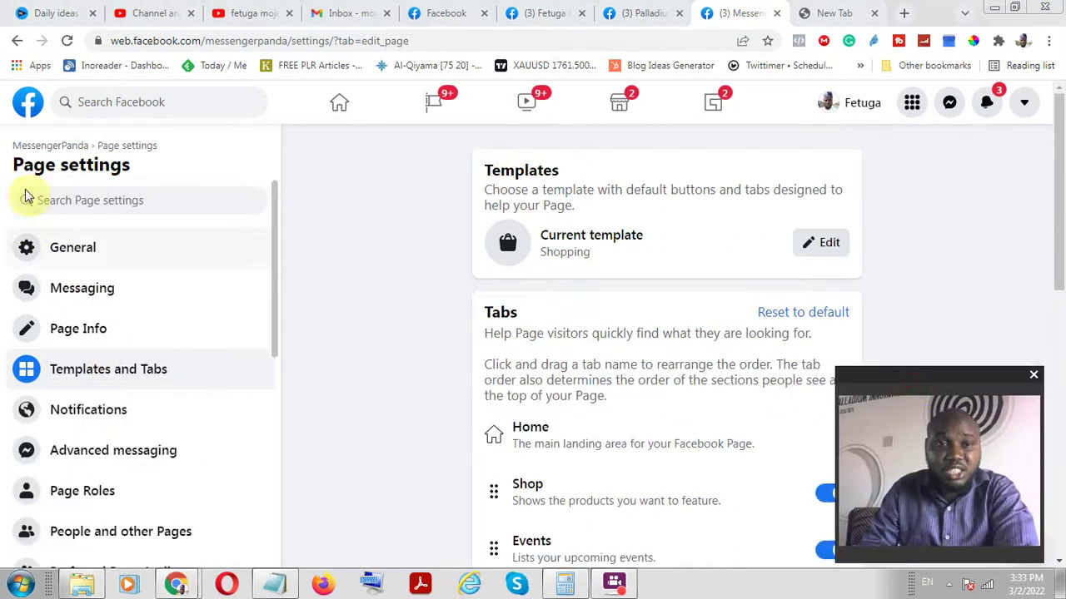
Return to the MessengerPanda page, then switch to the Notepad notes and highlight the Facebook Page line.
left_click(60, 148)
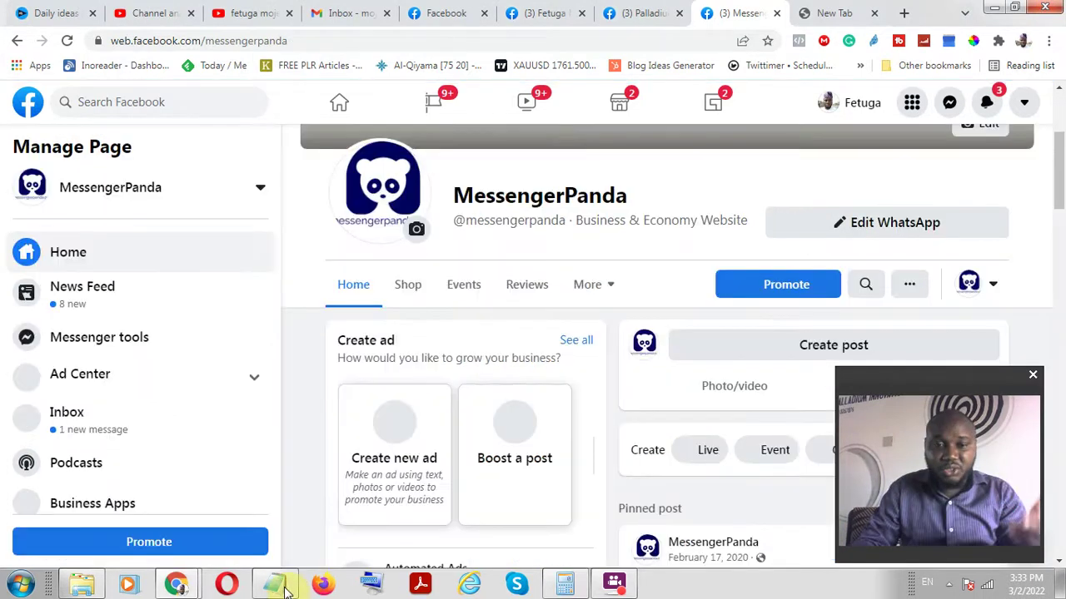
left_click(283, 587)
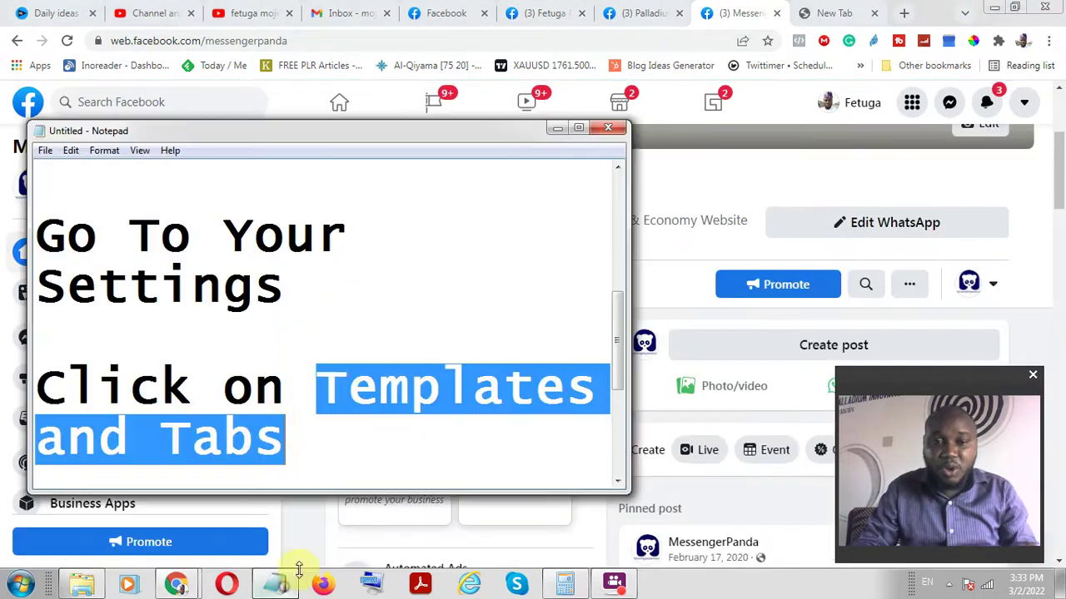
left_click(360, 353)
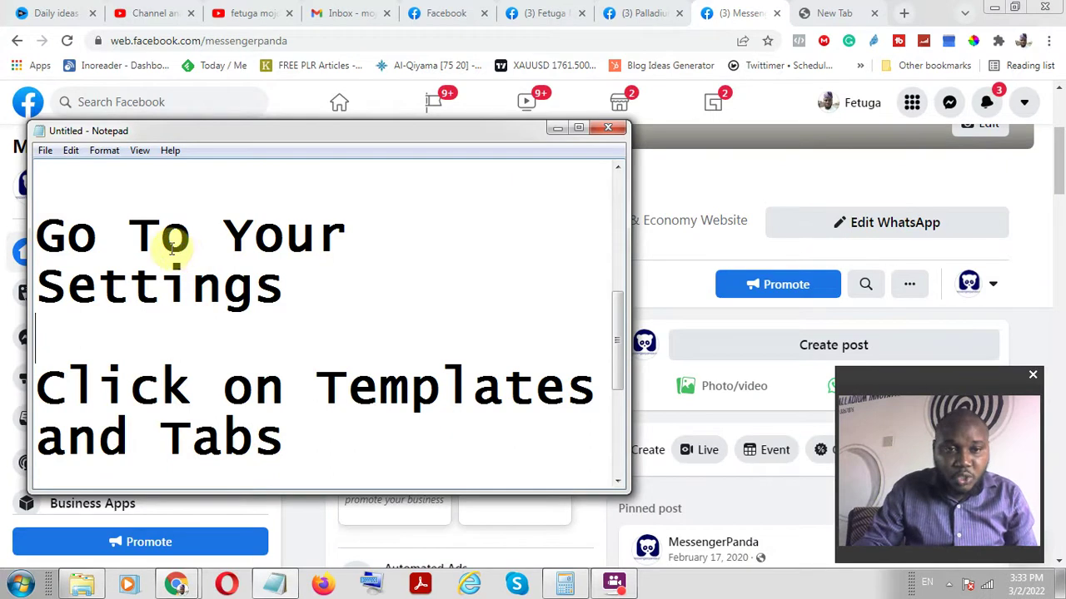
left_click_drag(41, 222, 161, 225)
scroll(200, 271, "up", 3)
scroll(200, 271, "down", 3)
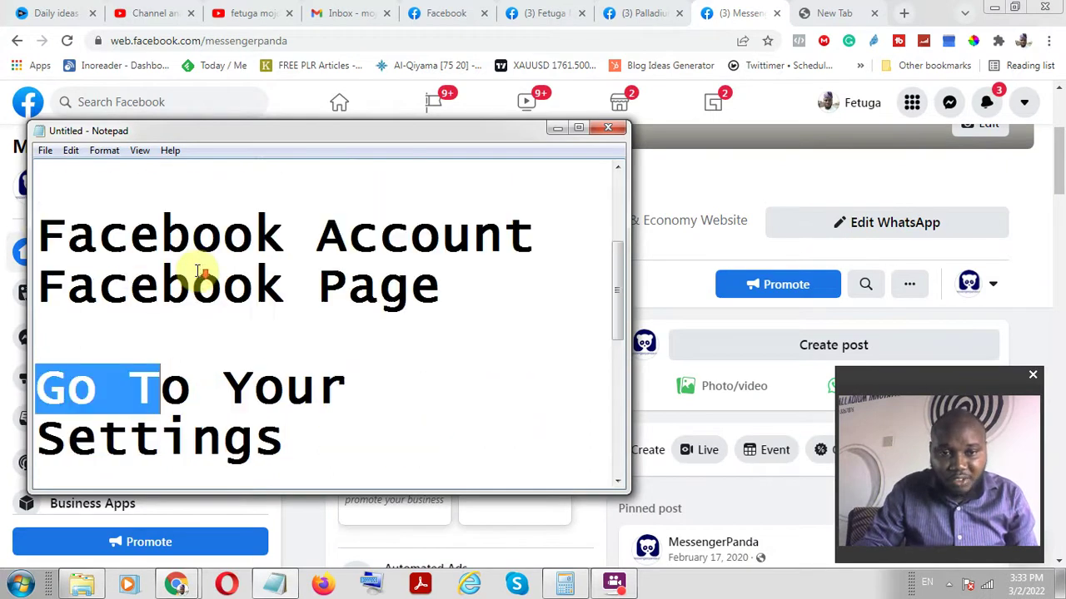
left_click_drag(518, 288, 12, 273)
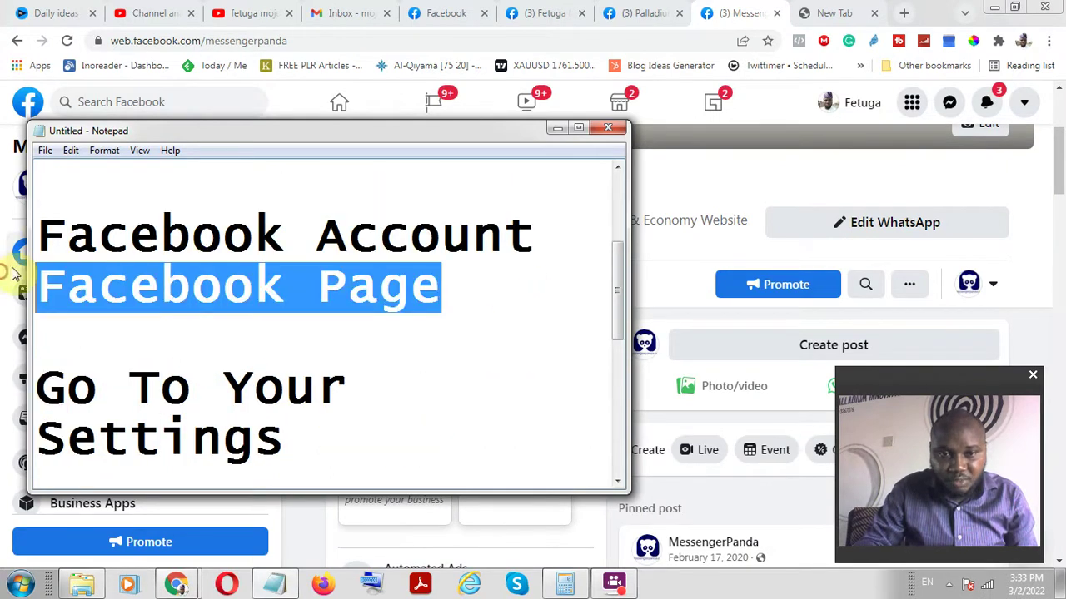
Stretch the Notepad window to full screen height and highlight the settings line and the words Templates and Tabs.
double_click(233, 123)
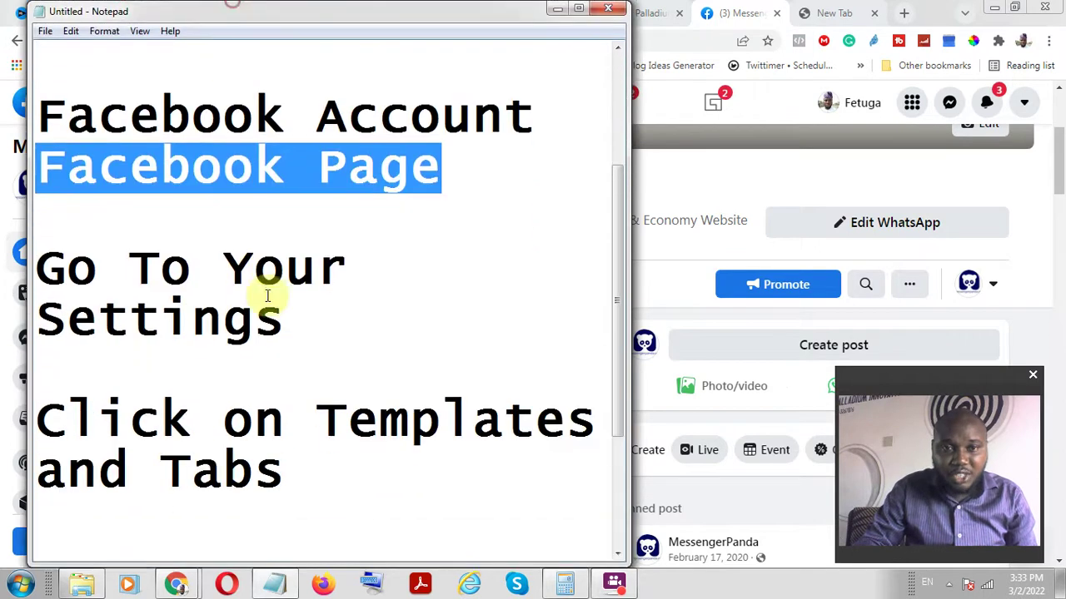
left_click_drag(291, 326, 19, 280)
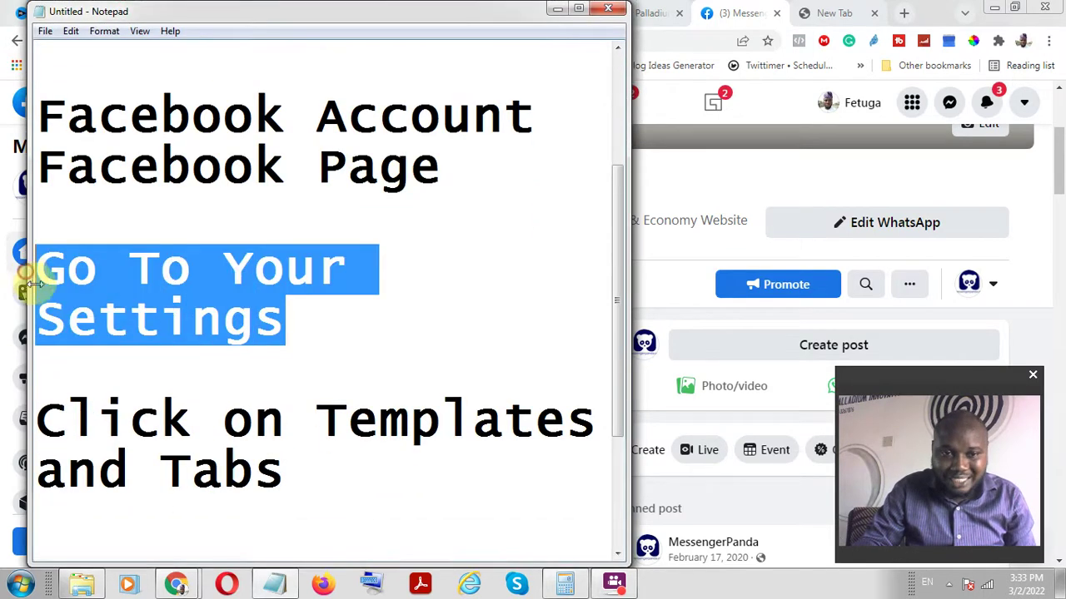
left_click(291, 478)
left_click_drag(293, 479, 277, 427)
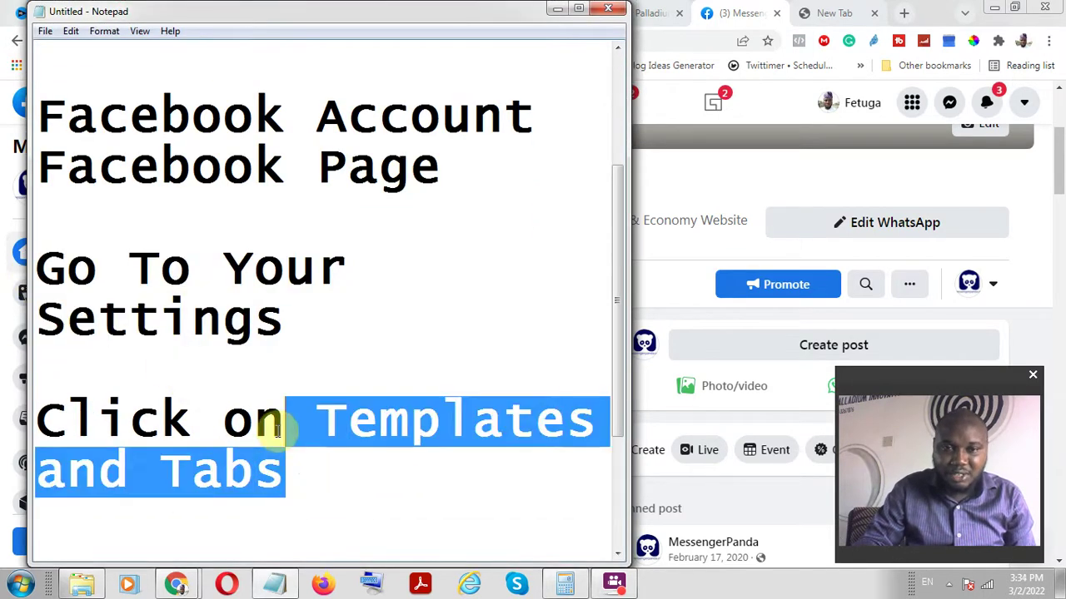
left_click(444, 337)
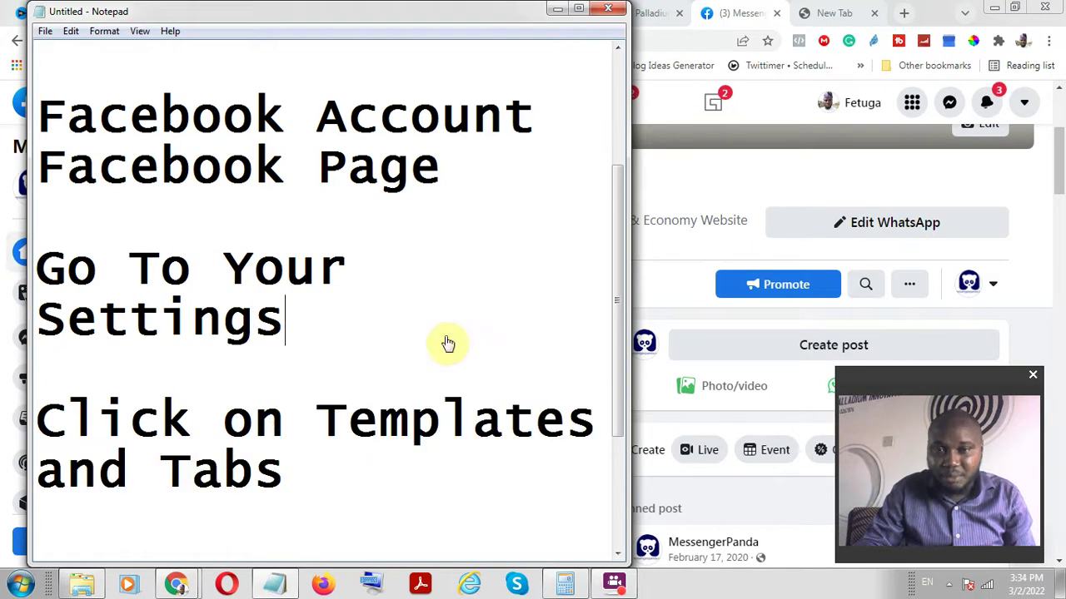
Back in the browser, reopen Templates and Tabs in the MessengerPanda page settings and look through the tab list.
left_click(1024, 175)
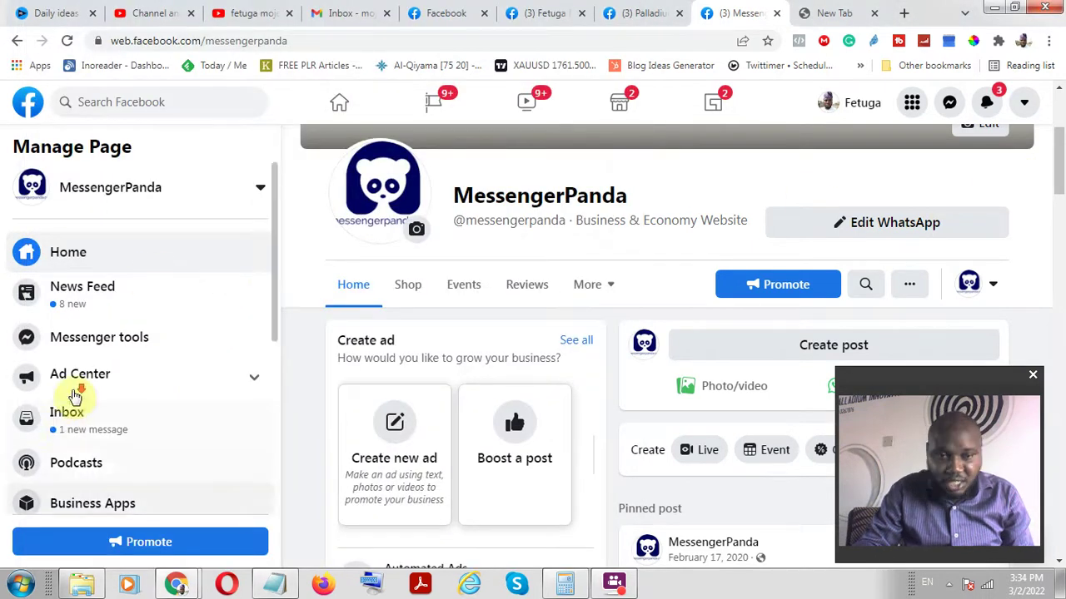
scroll(75, 397, "down", 4)
left_click(28, 497)
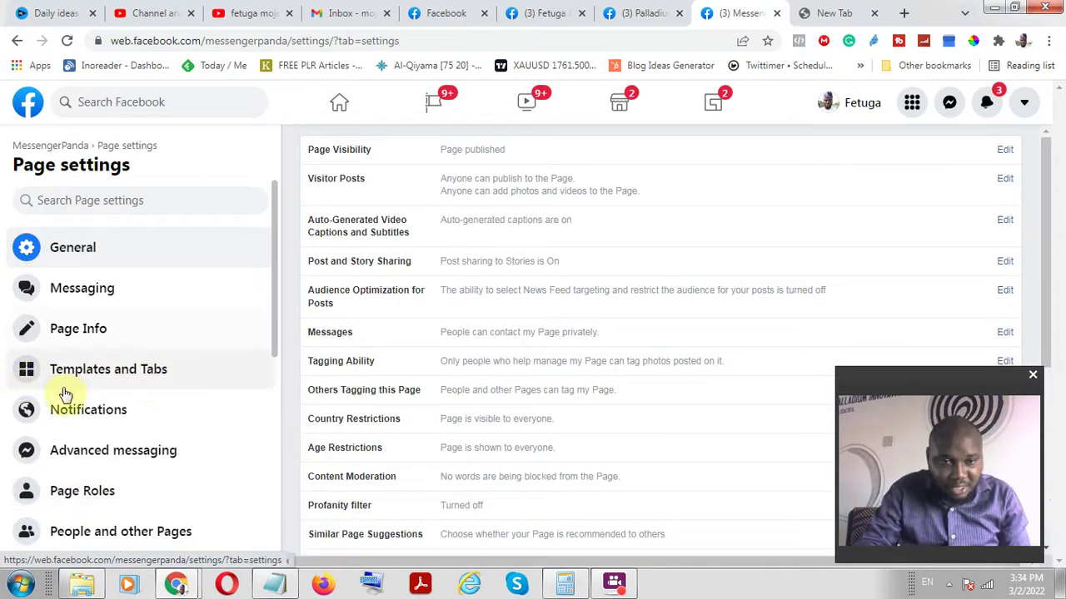
left_click(115, 377)
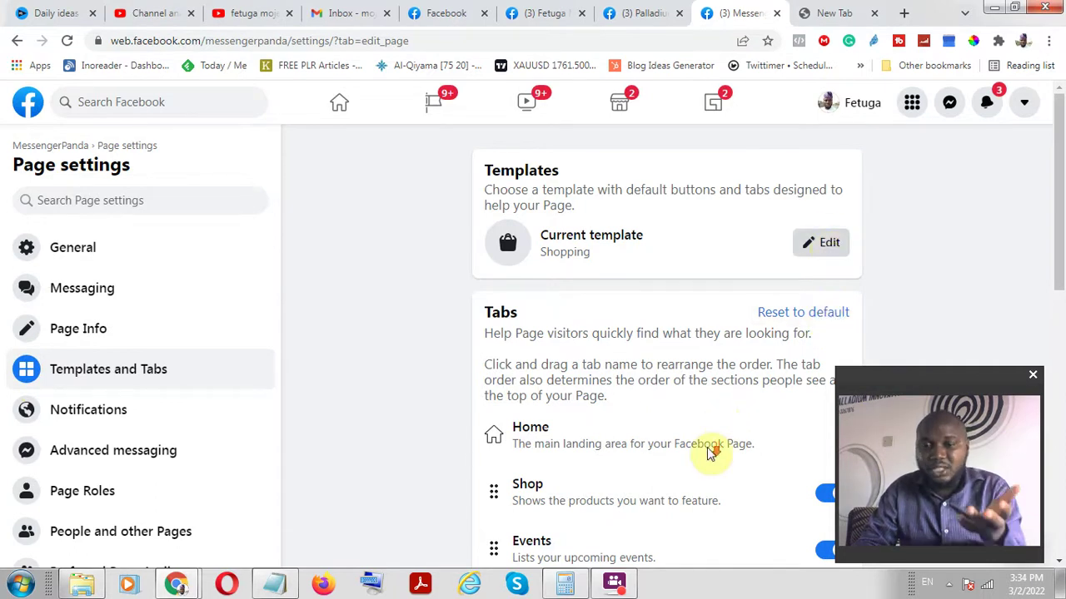
scroll(545, 326, "down", 8)
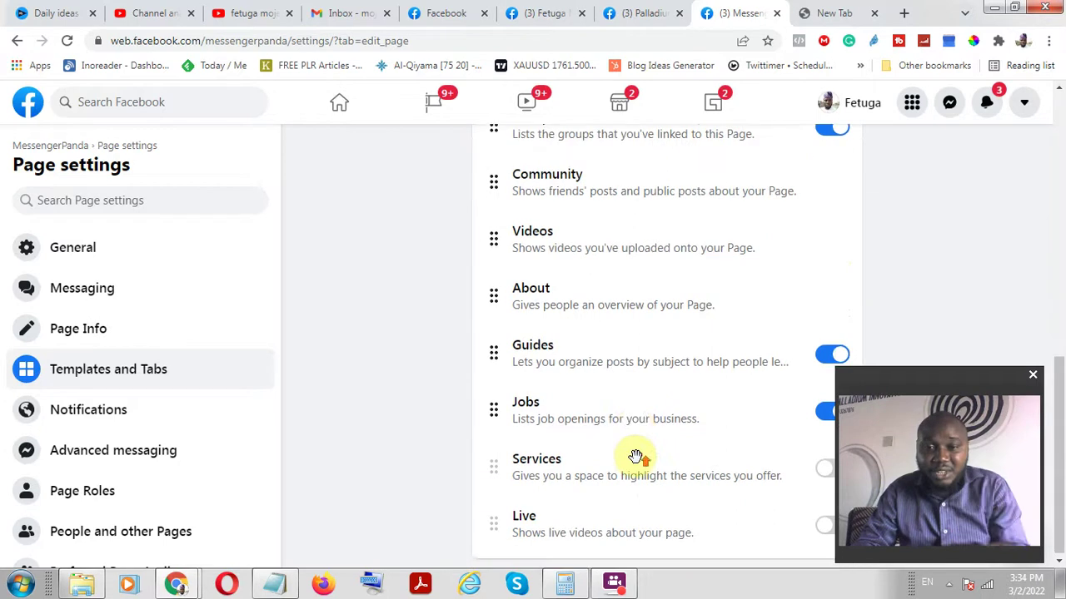
Choose the Services template from the template list and apply it to the page.
scroll(637, 454, "up", 9)
left_click(833, 215)
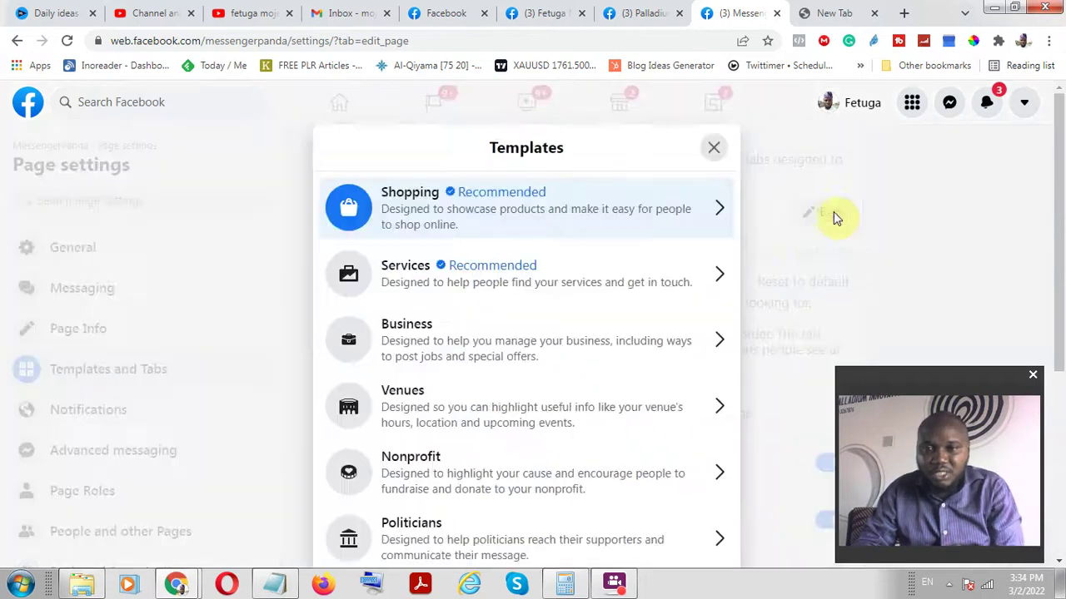
left_click(628, 268)
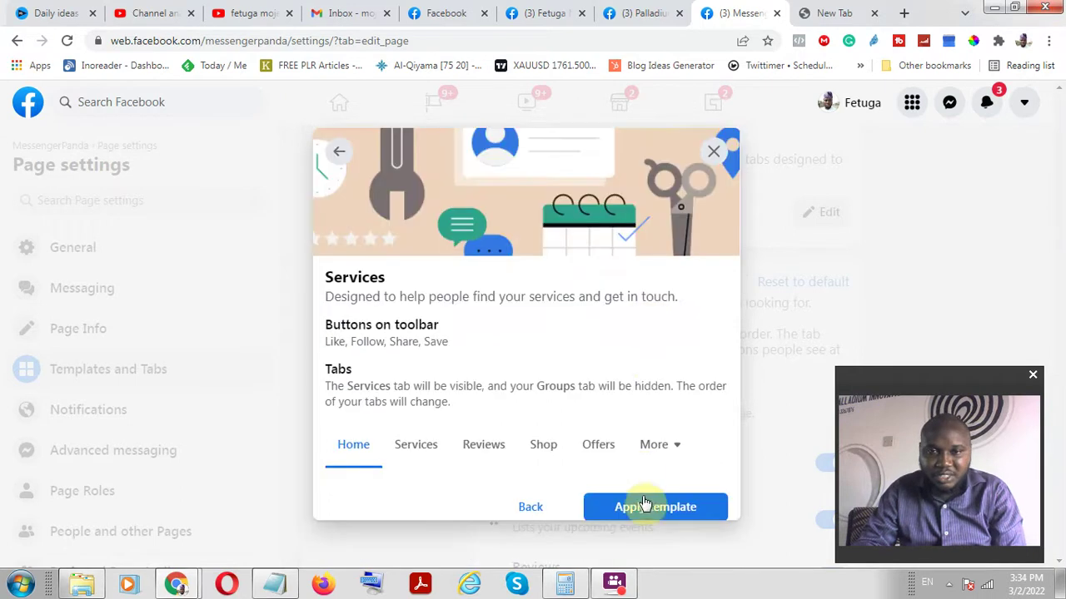
left_click(646, 504)
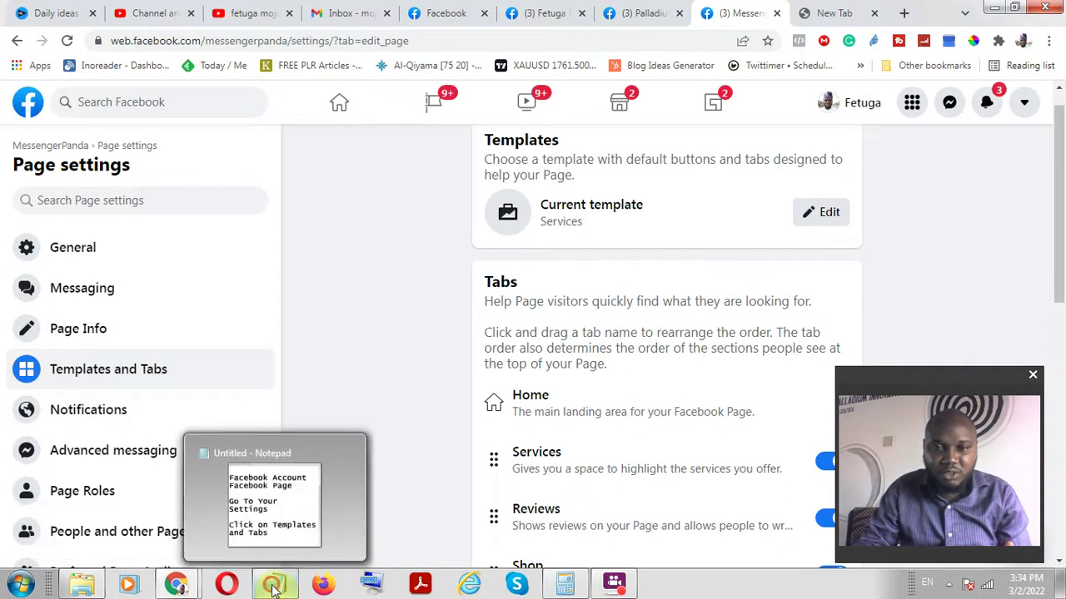
Switch to the Notepad notes, move the window toward the screen edge and add the line "Click on Edit Templates and Select".
left_click(275, 588)
key("Return")
key("Return")
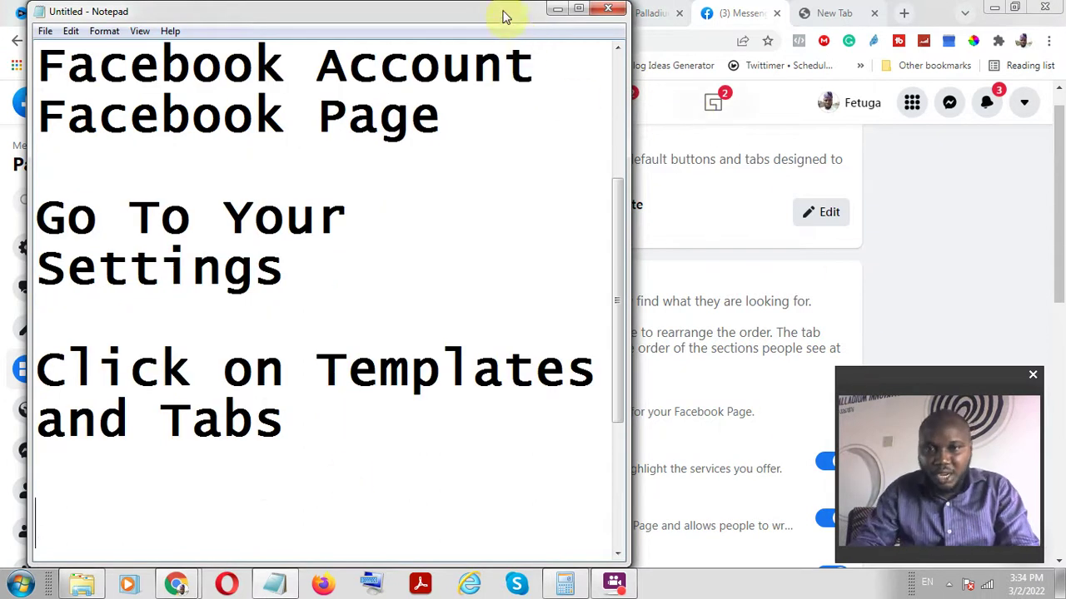
left_click_drag(503, 17, 279, 15)
left_click_drag(426, 15, 279, 15)
left_click_drag(430, 15, 495, 9)
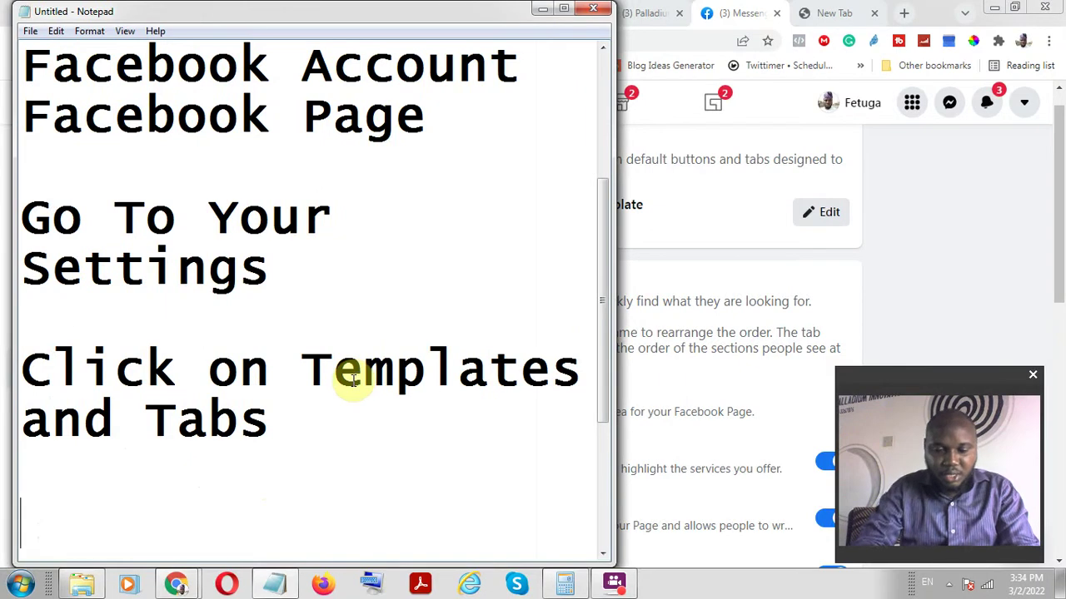
type("Click on ")
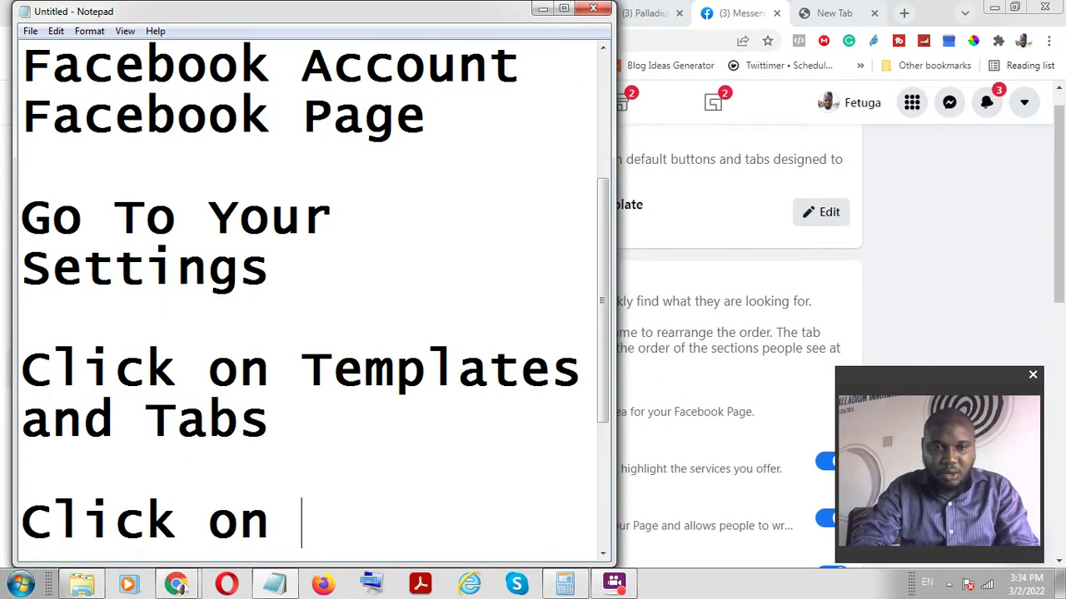
type("Edit Temp")
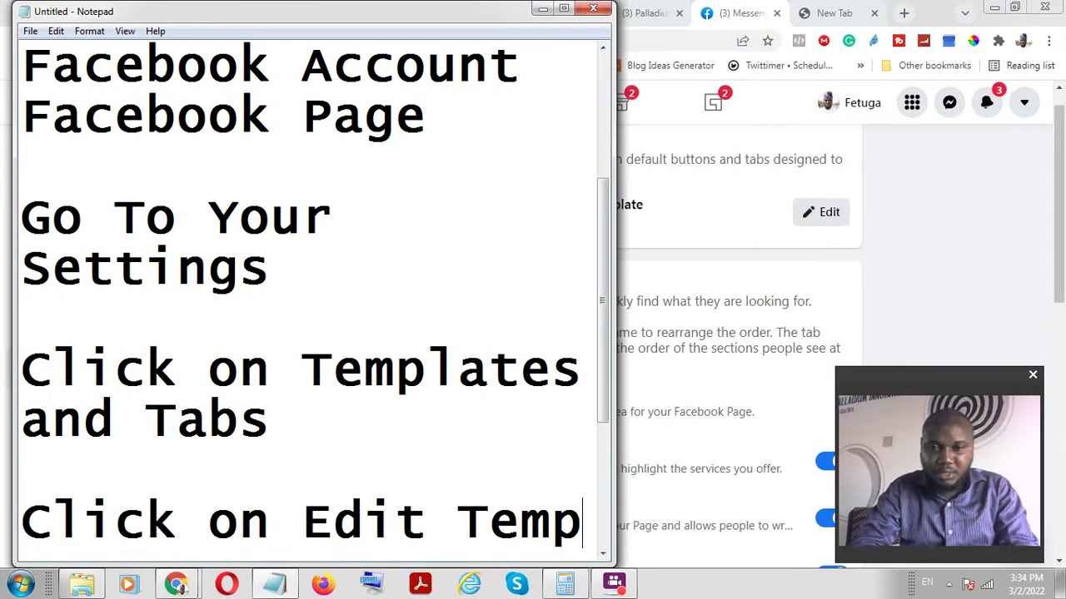
type("lates")
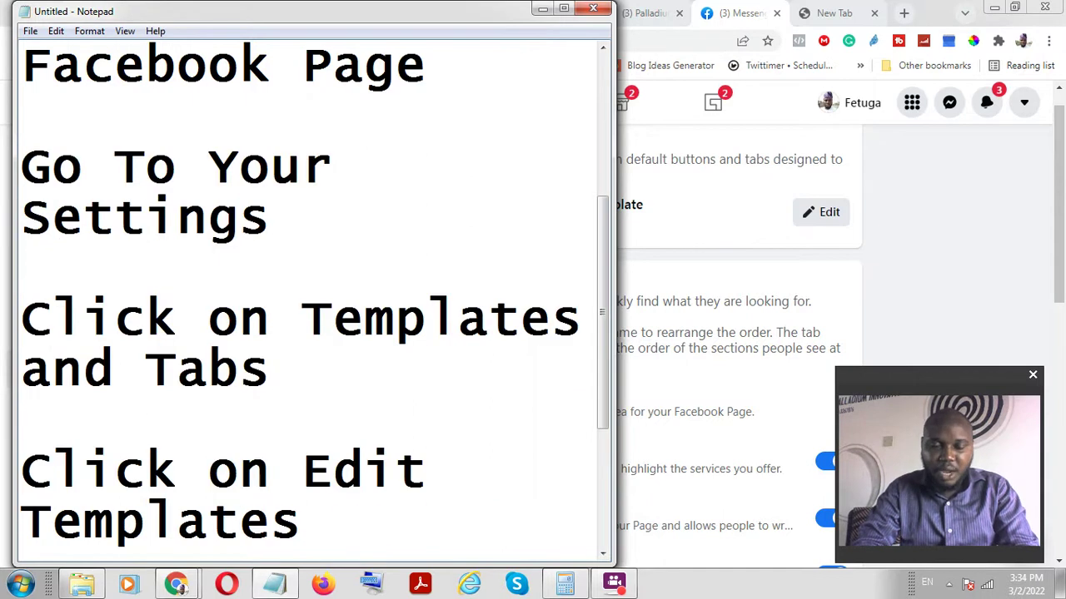
type(" and Select")
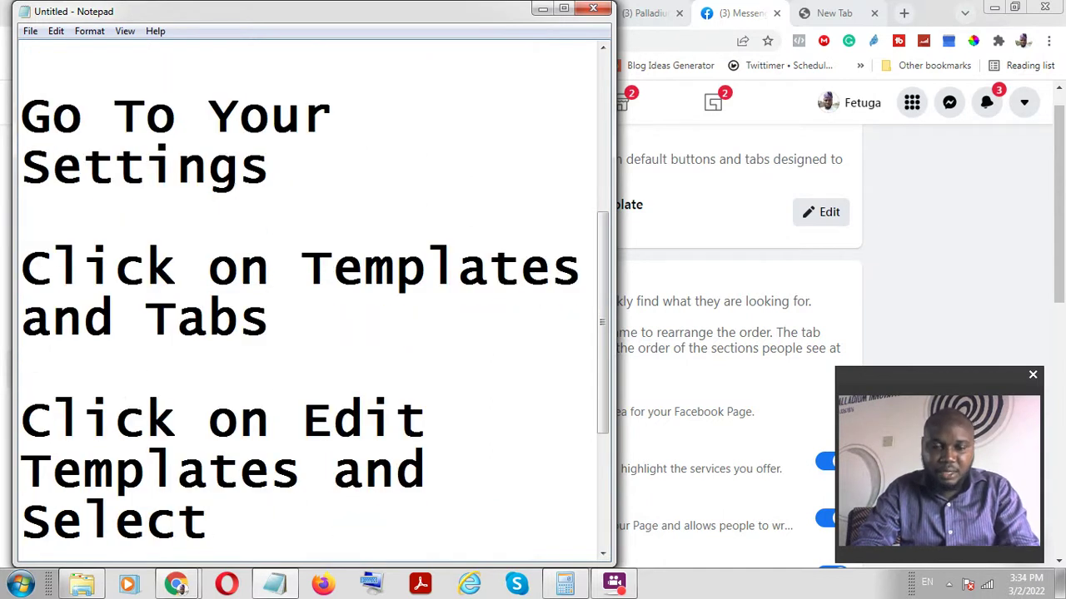
Add a new paragraph reading "Either Services or Product" at the end of the notes.
key("Return")
key("Return")
type("Ei")
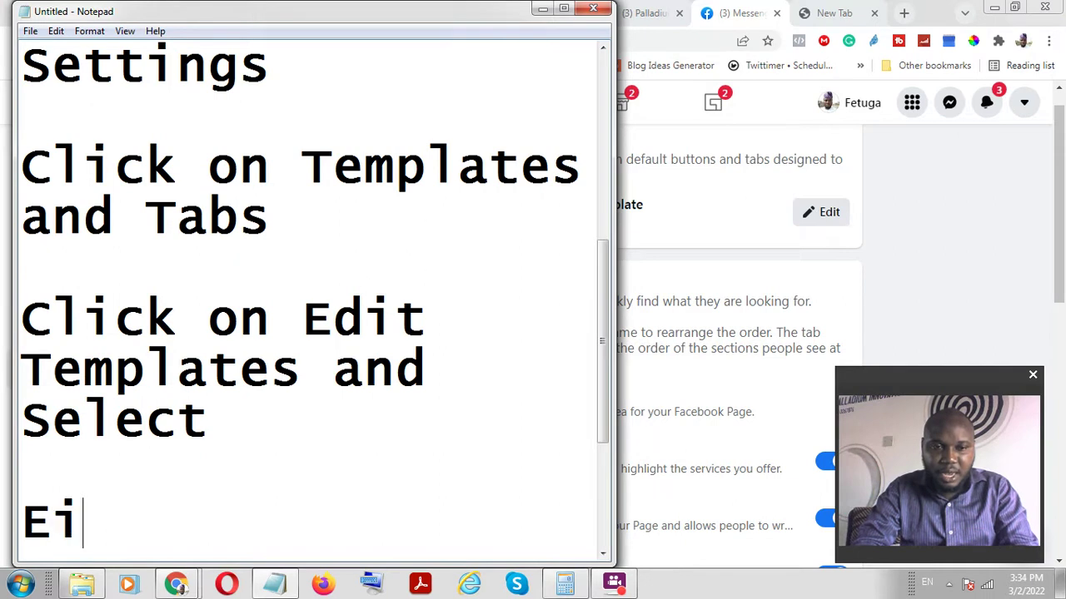
type("ther Servi")
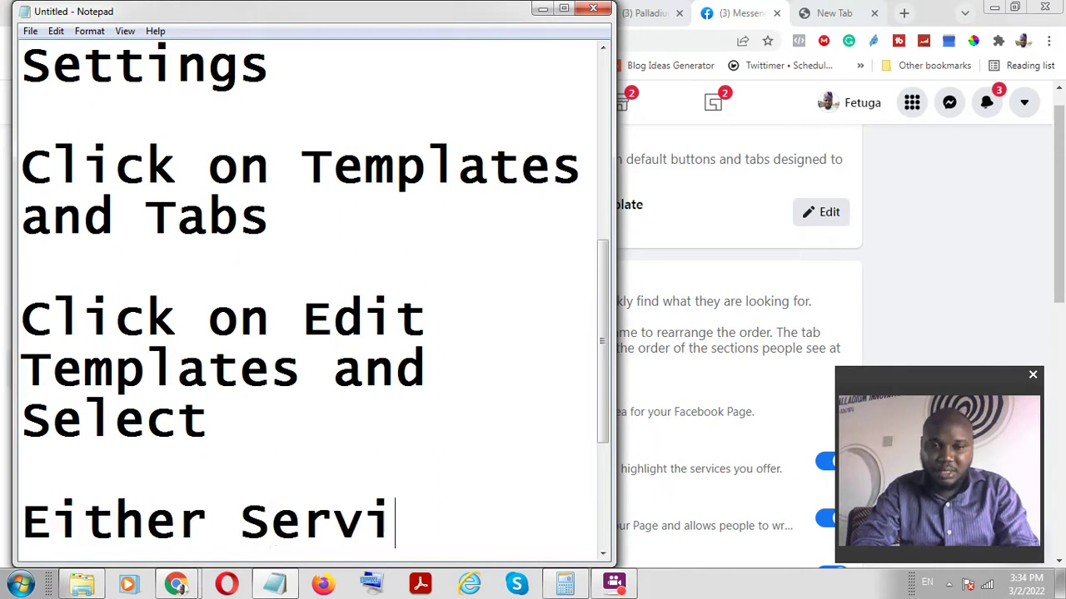
type("ces or")
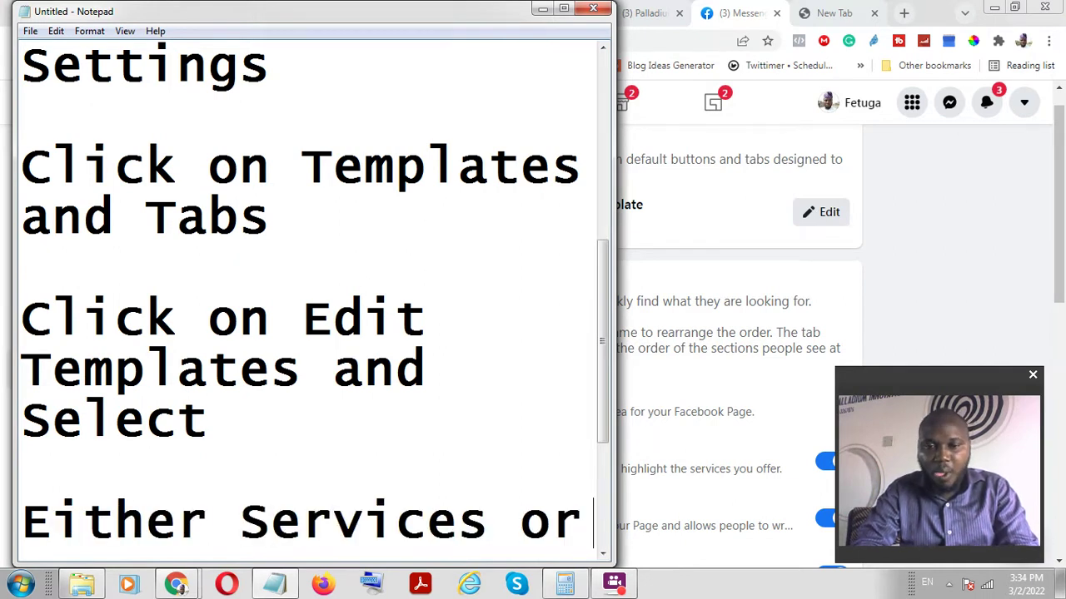
type(" Prod")
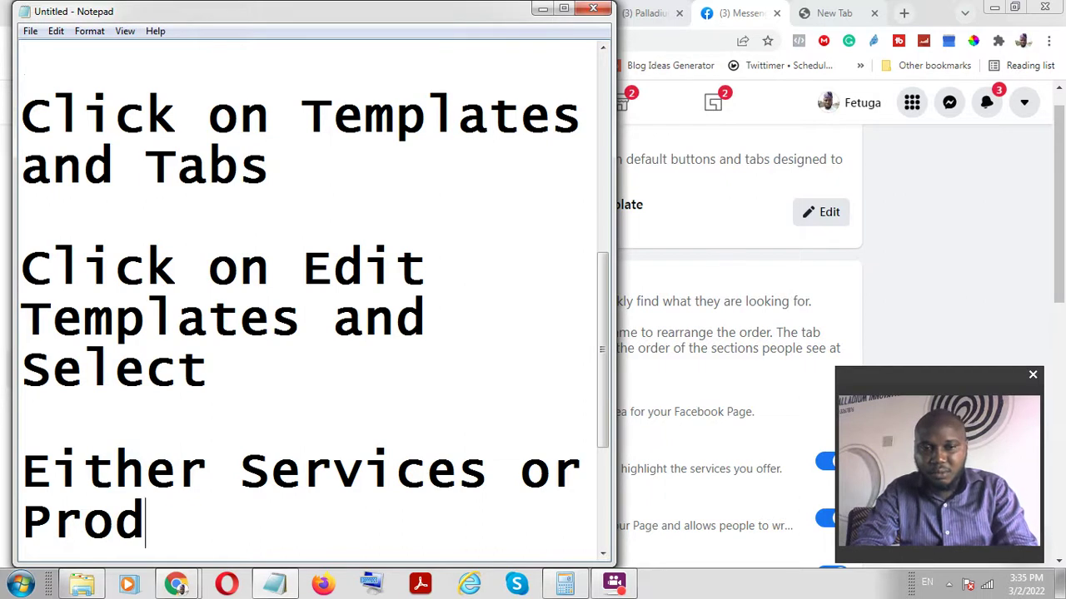
type("uct")
Back in the browser, open the Restaurants & cafes template from the page's template list and examine its buttons and tabs, including the additional ones.
left_click(794, 233)
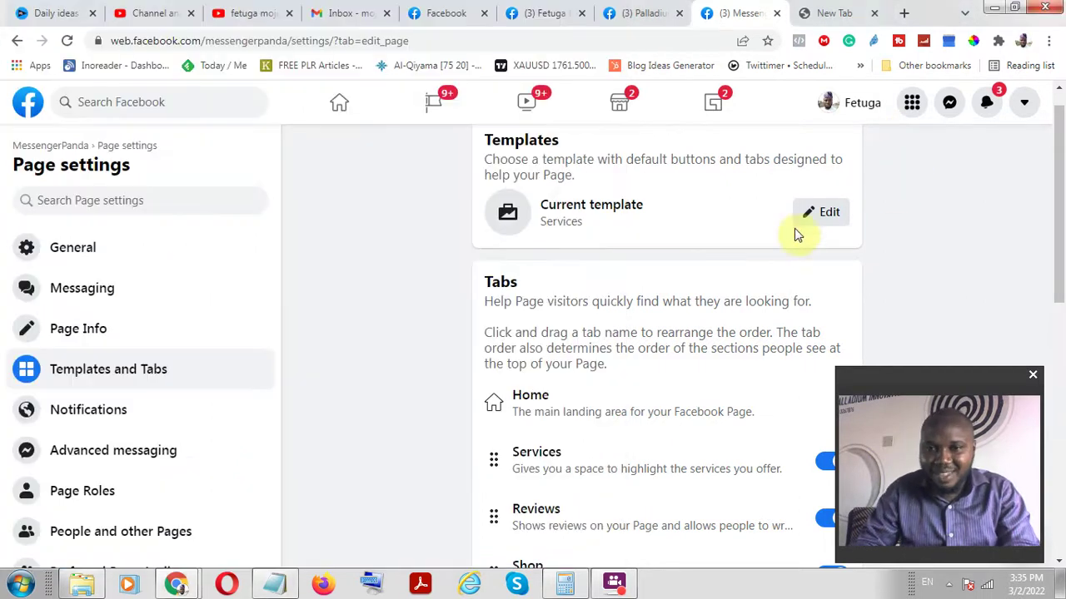
left_click(806, 215)
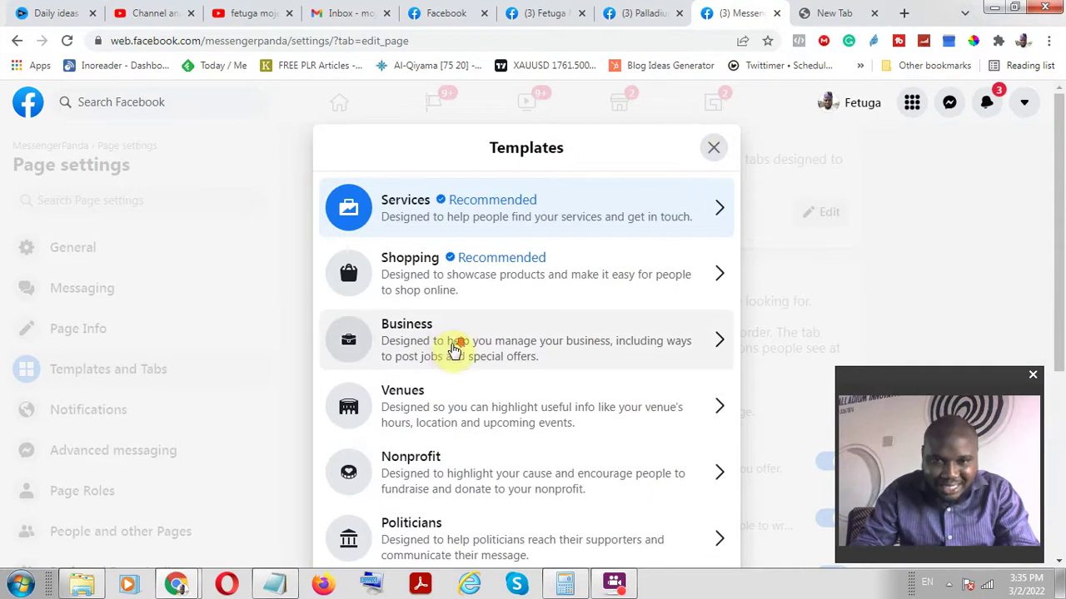
scroll(454, 350, "down", 1)
scroll(468, 388, "down", 3)
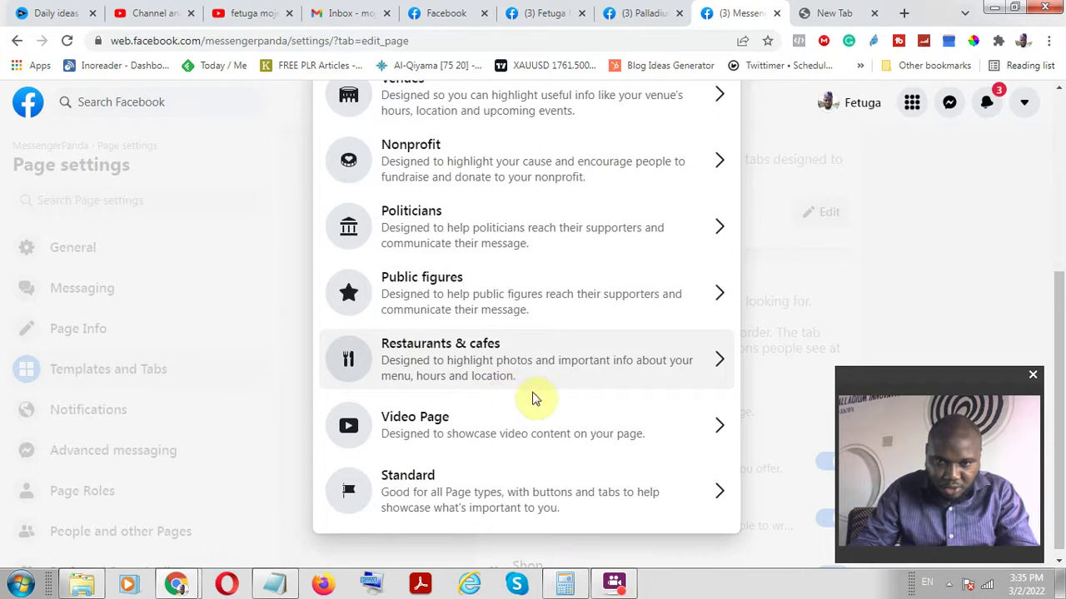
left_click(719, 356)
scroll(450, 358, "up", 3)
scroll(407, 420, "down", 2)
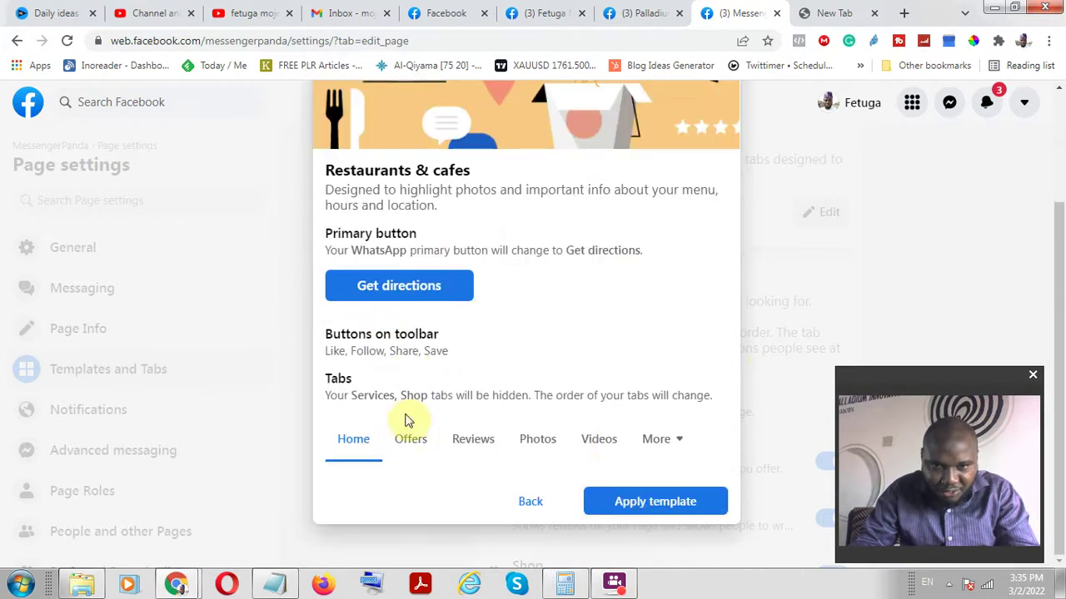
left_click(676, 442)
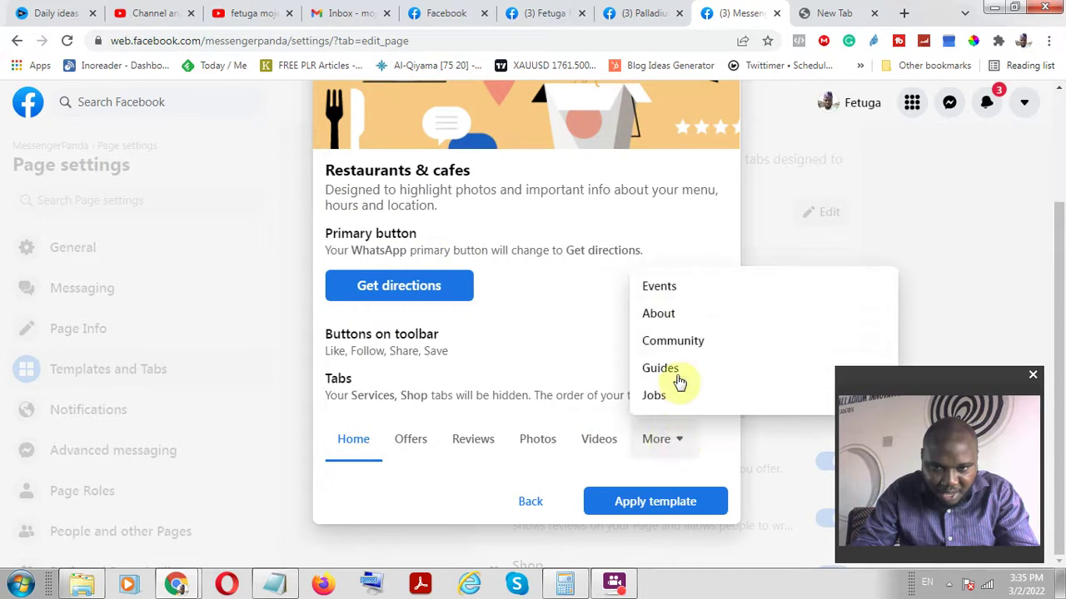
scroll(366, 241, "up", 1)
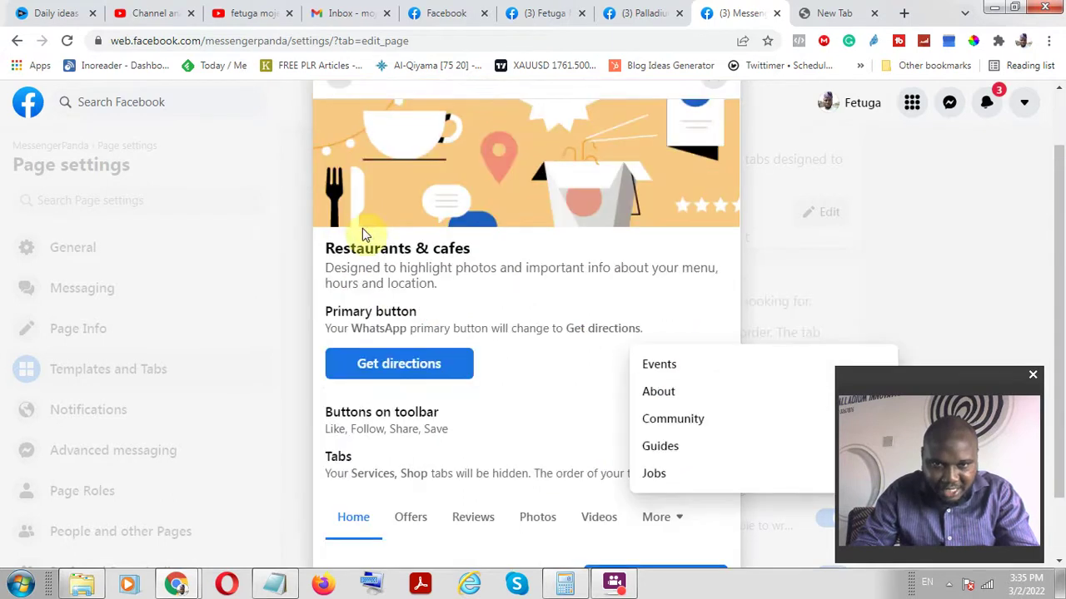
scroll(488, 271, "down", 1)
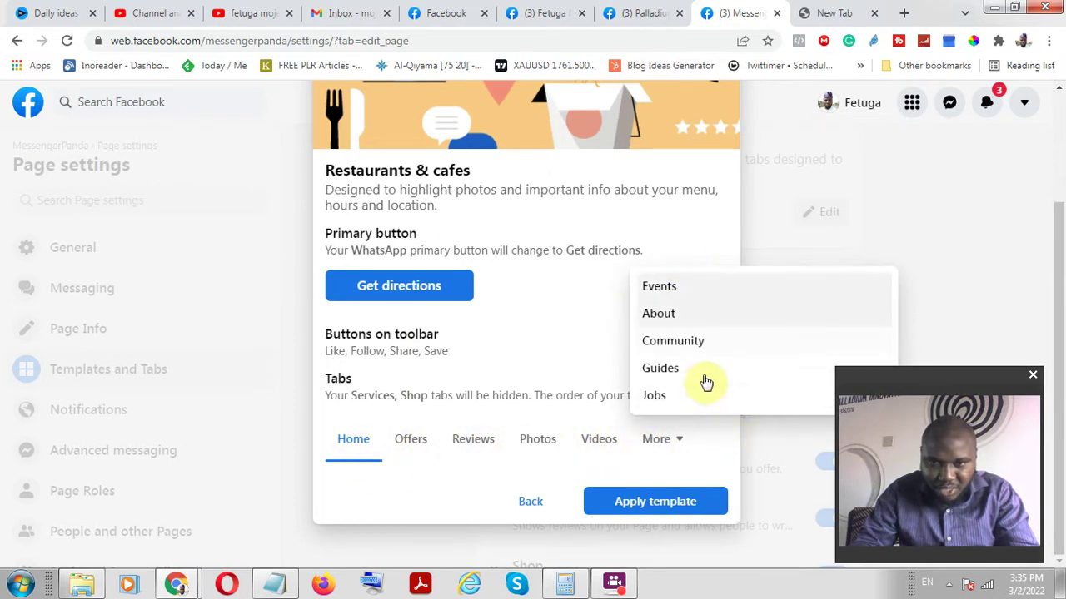
left_click(959, 235)
Reopen the template list, examine the Nonprofit template's tabs including the additional ones, and leave it without applying.
scroll(594, 416, "down", 4)
scroll(666, 291, "up", 1)
scroll(747, 244, "up", 2)
left_click(820, 143)
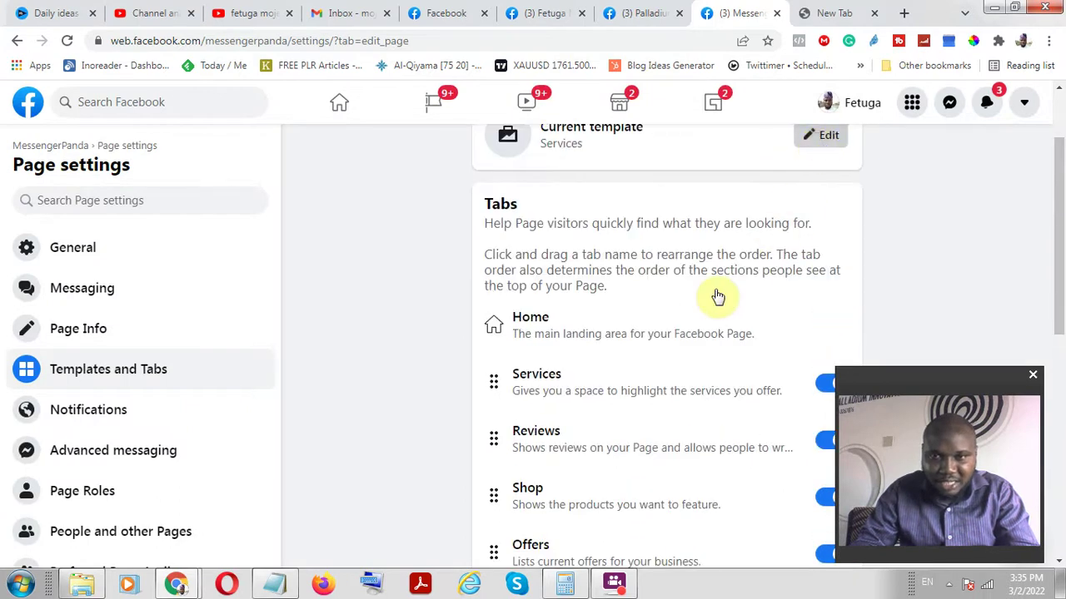
scroll(592, 322, "down", 2)
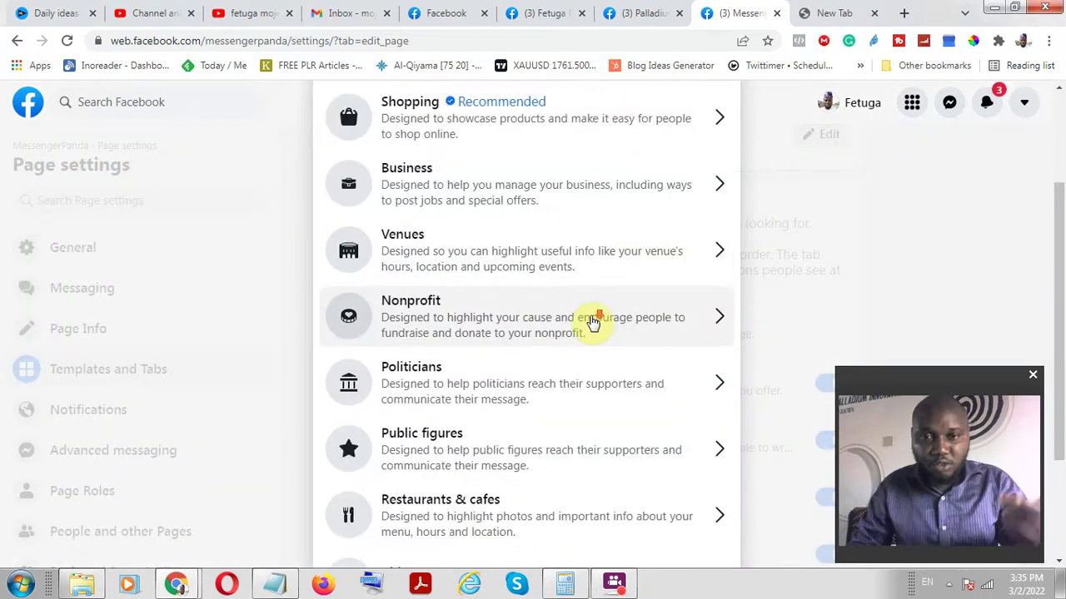
scroll(590, 319, "down", 1)
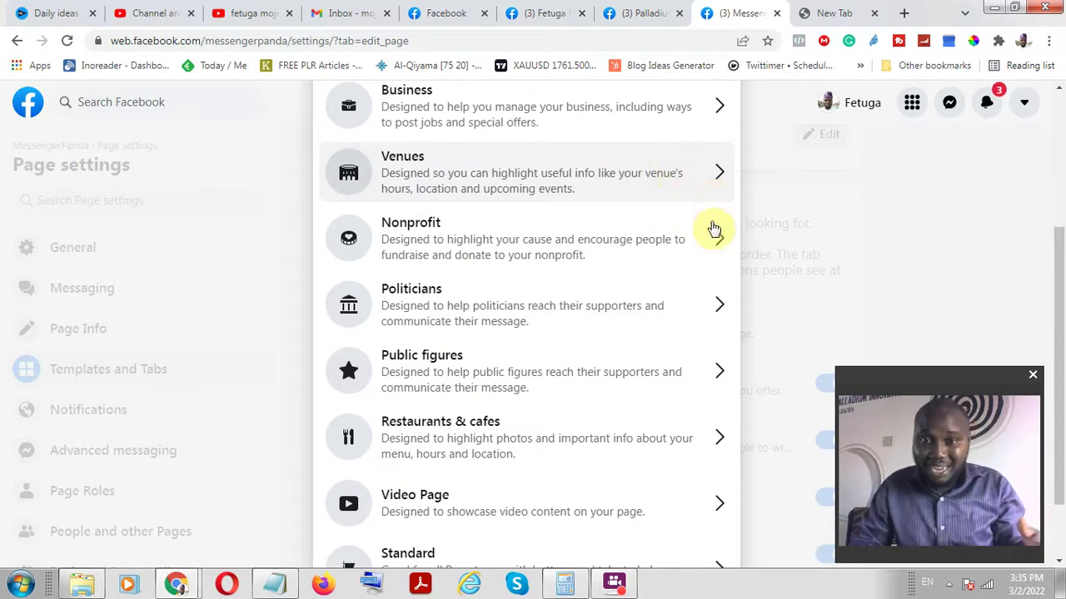
left_click(671, 238)
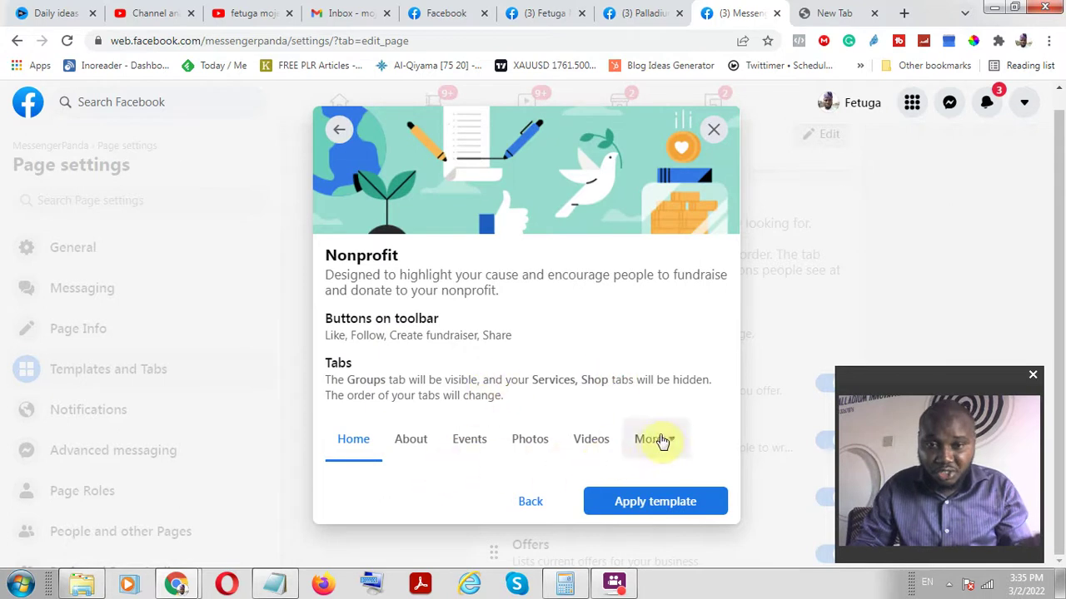
left_click(670, 443)
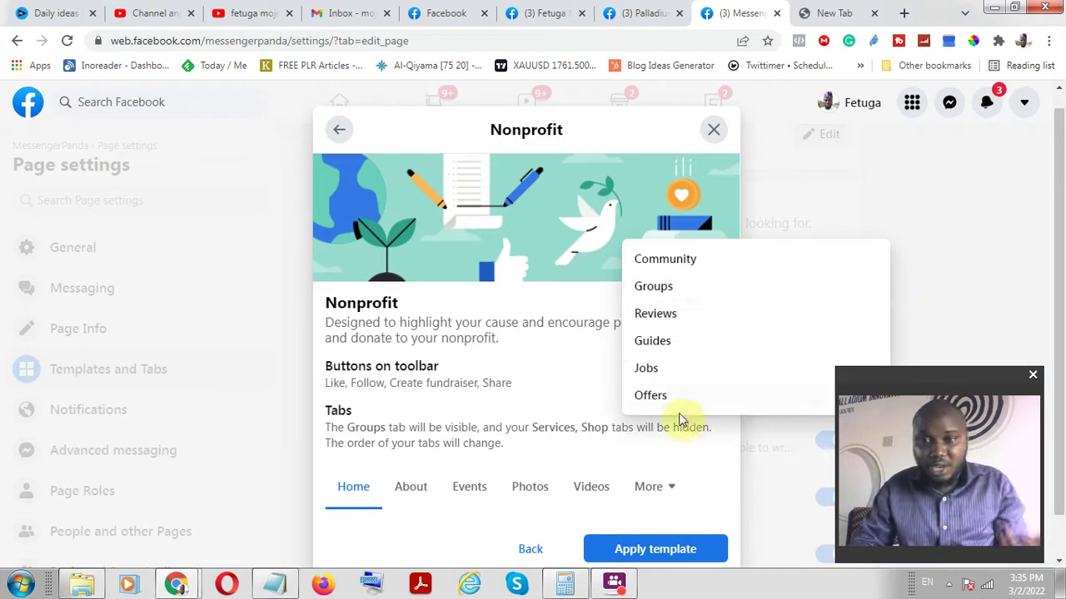
left_click(952, 233)
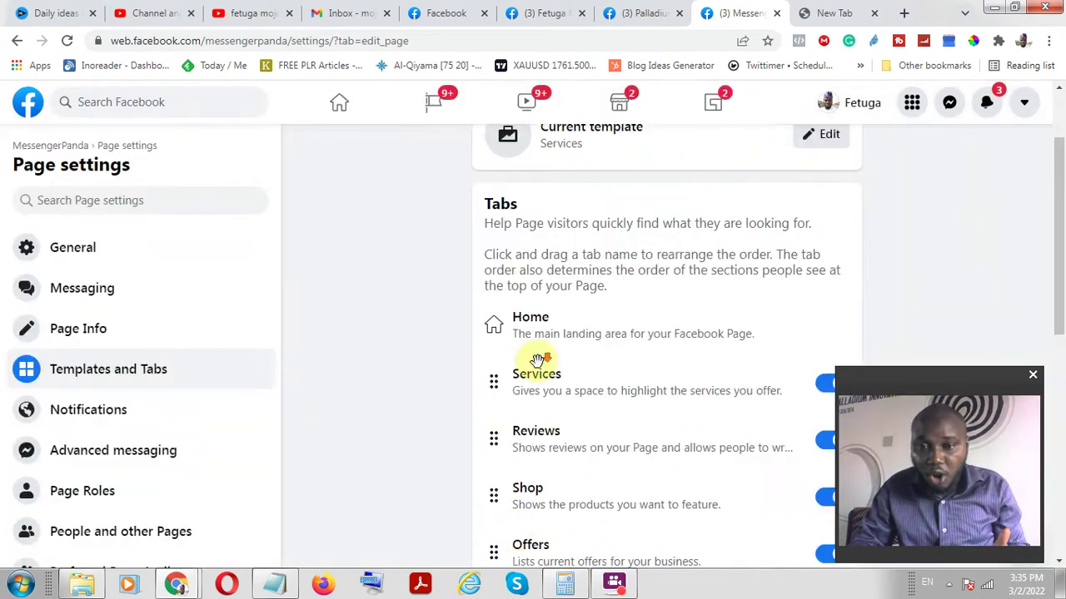
scroll(468, 362, "down", 1)
scroll(543, 356, "up", 2)
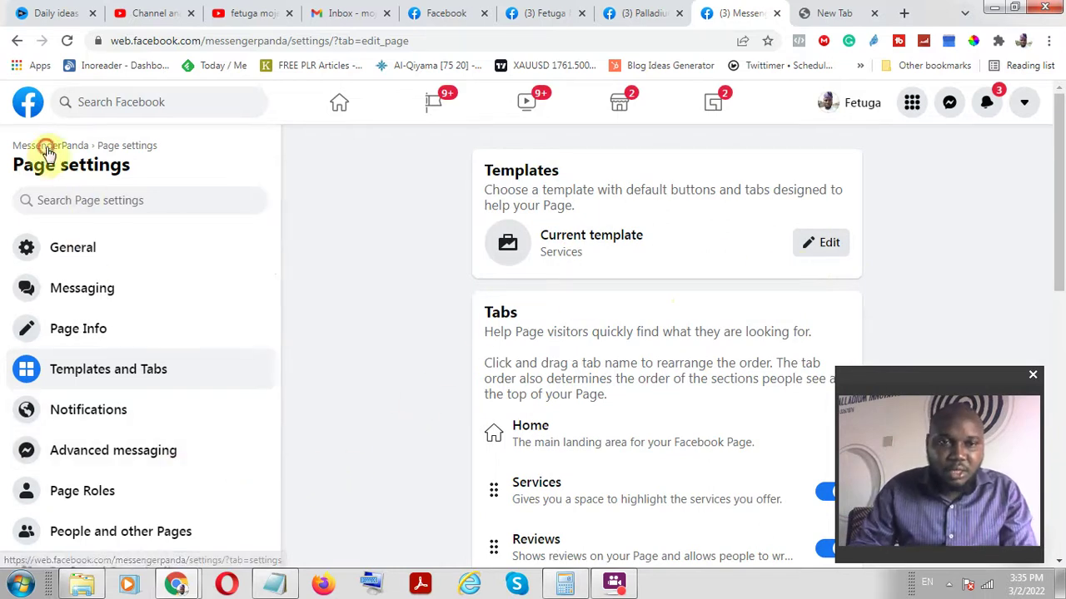
In the Notepad notes, replace the word "Product" with "Shopping" in the last line.
left_click(272, 587)
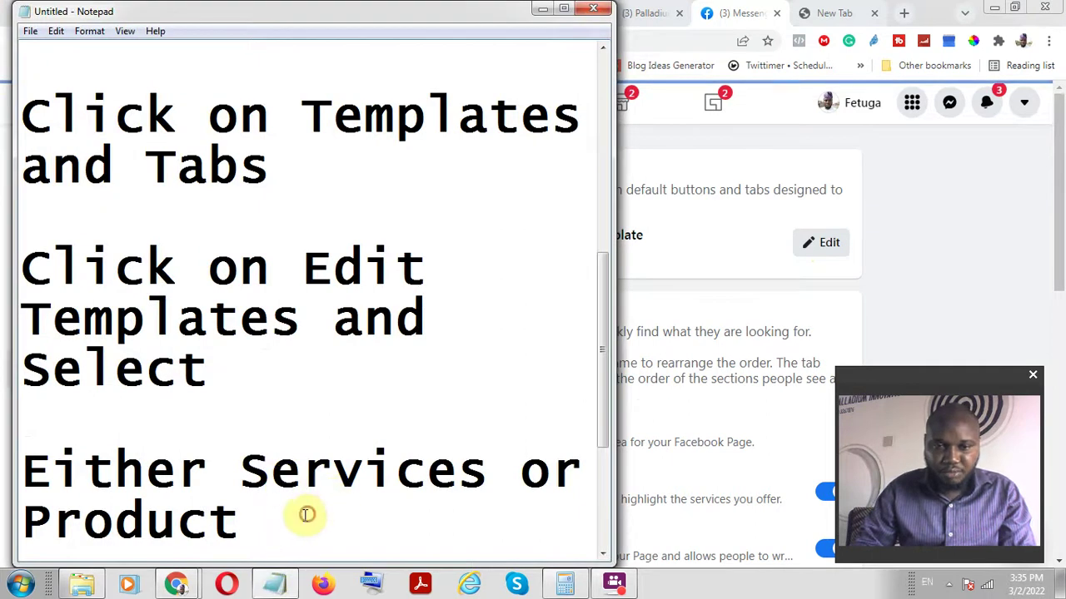
left_click_drag(243, 489, 281, 521)
left_click(268, 522)
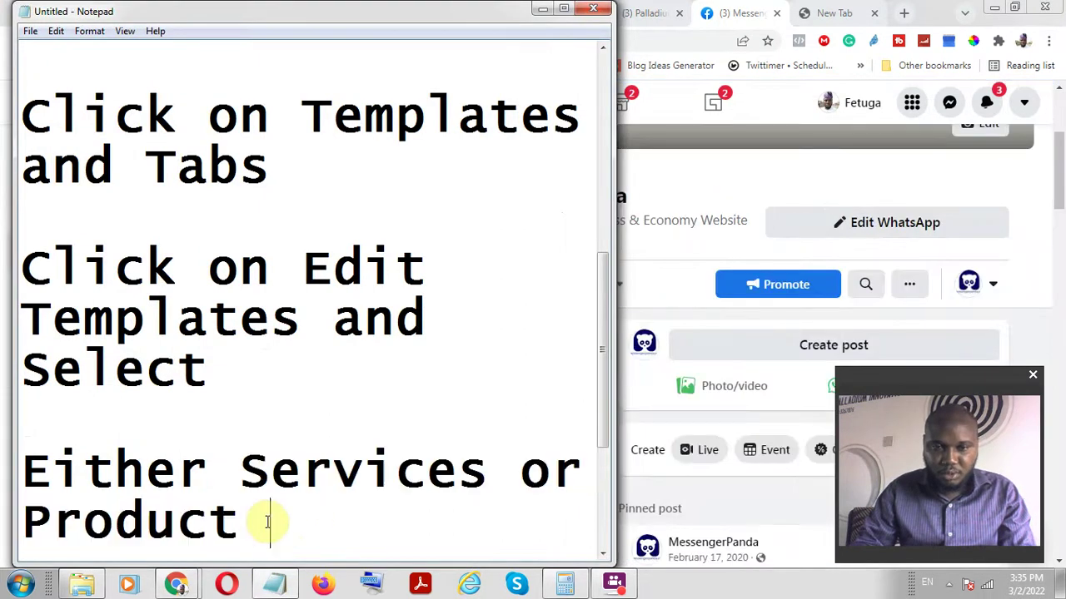
key("BackSpace")
key("BackSpace")
key("BackSpace")
key("BackSpace")
key("BackSpace")
key("BackSpace")
key("BackSpace")
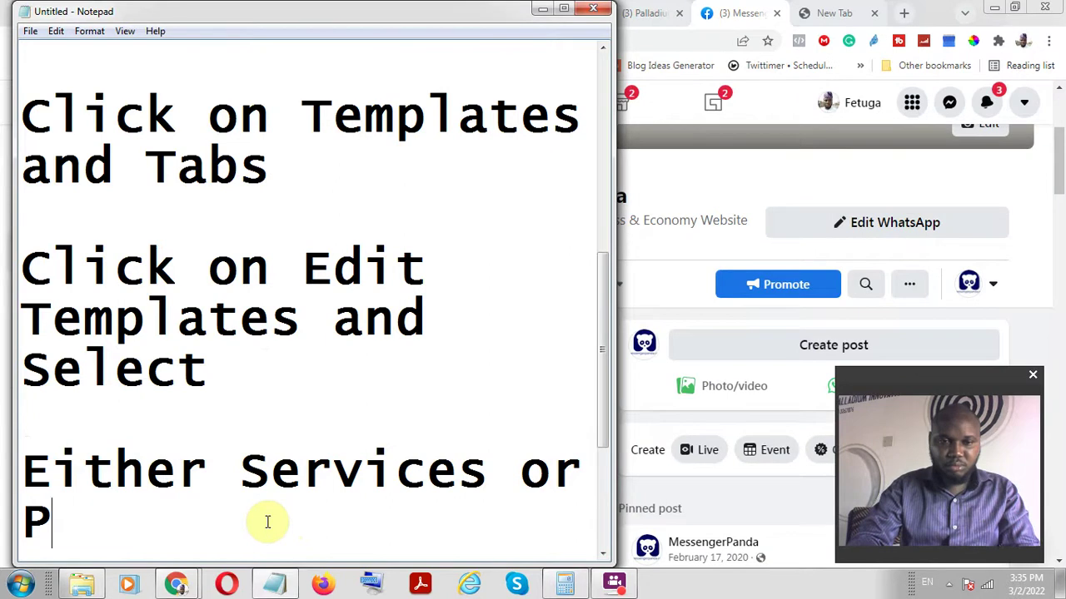
type("S")
type("hop[p")
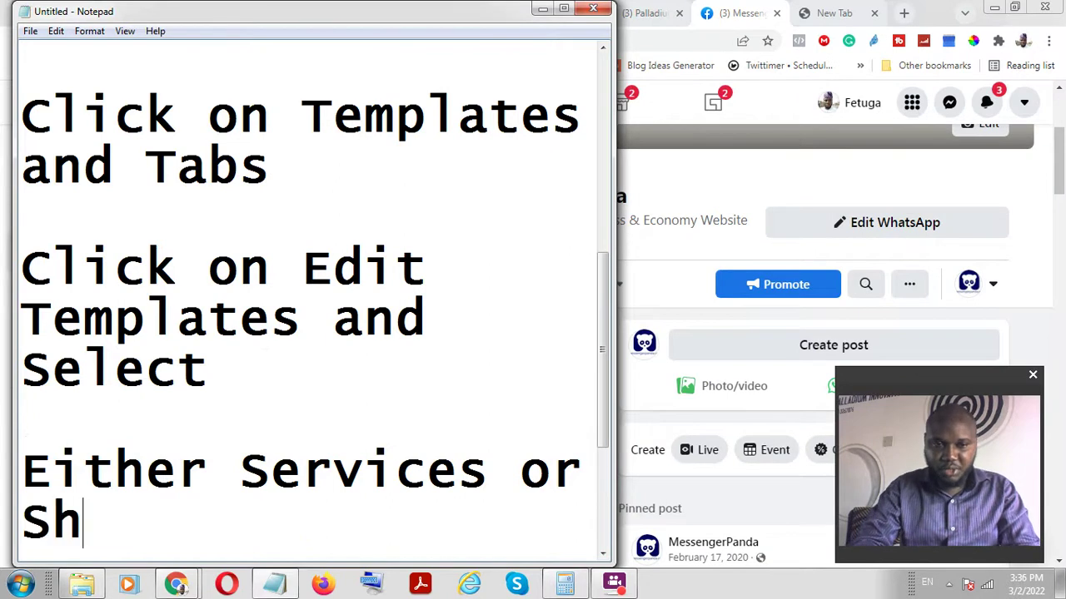
key("BackSpace")
key("BackSpace")
type("ping")
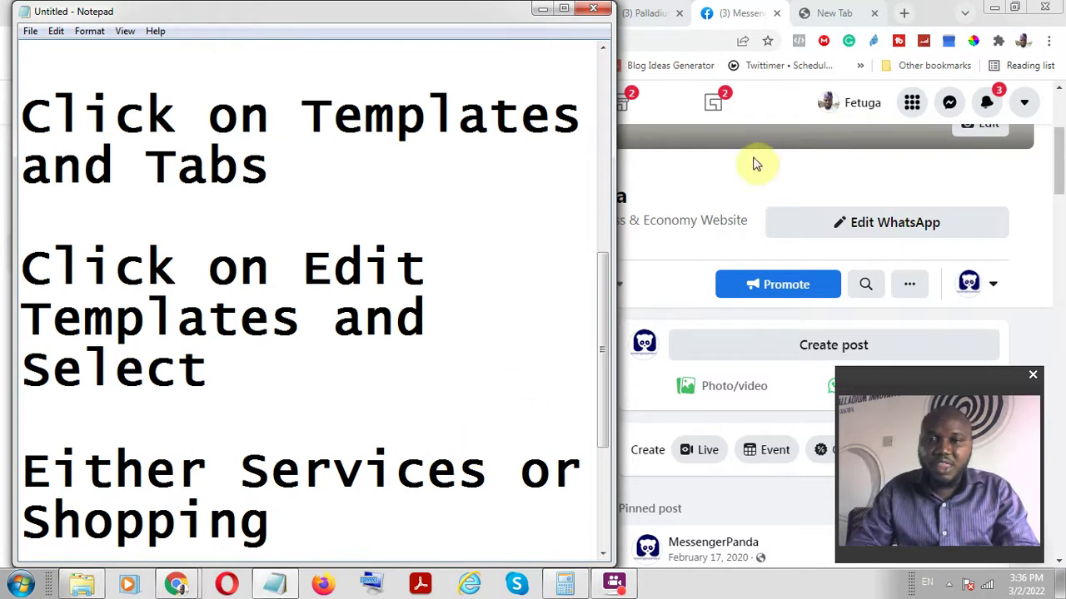
Back in the browser, open the MessengerPanda page's Shop section and bring the Add Product area into view.
left_click(670, 215)
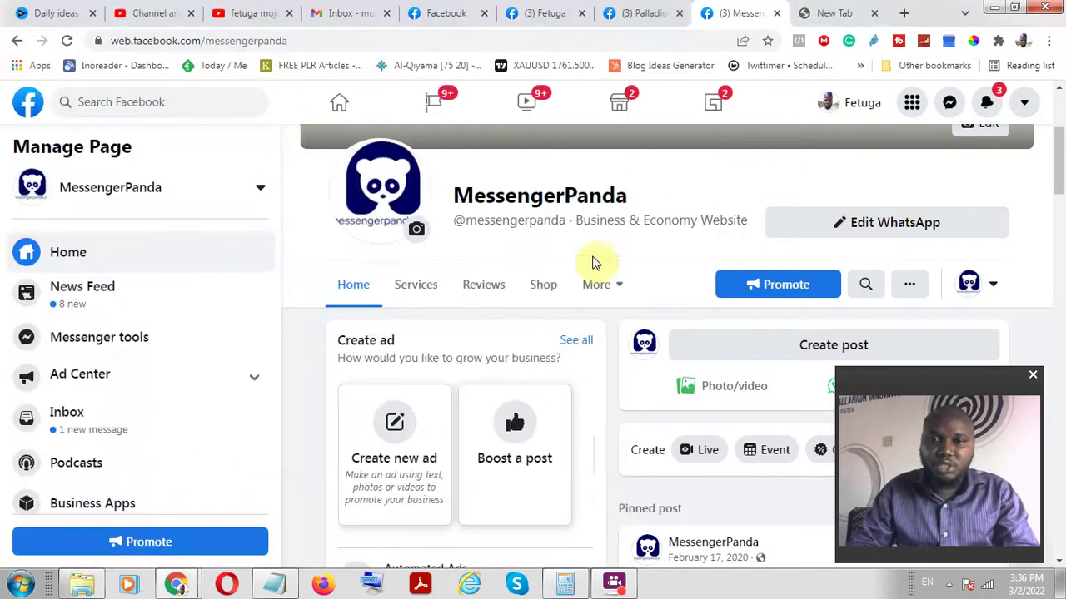
left_click(543, 289)
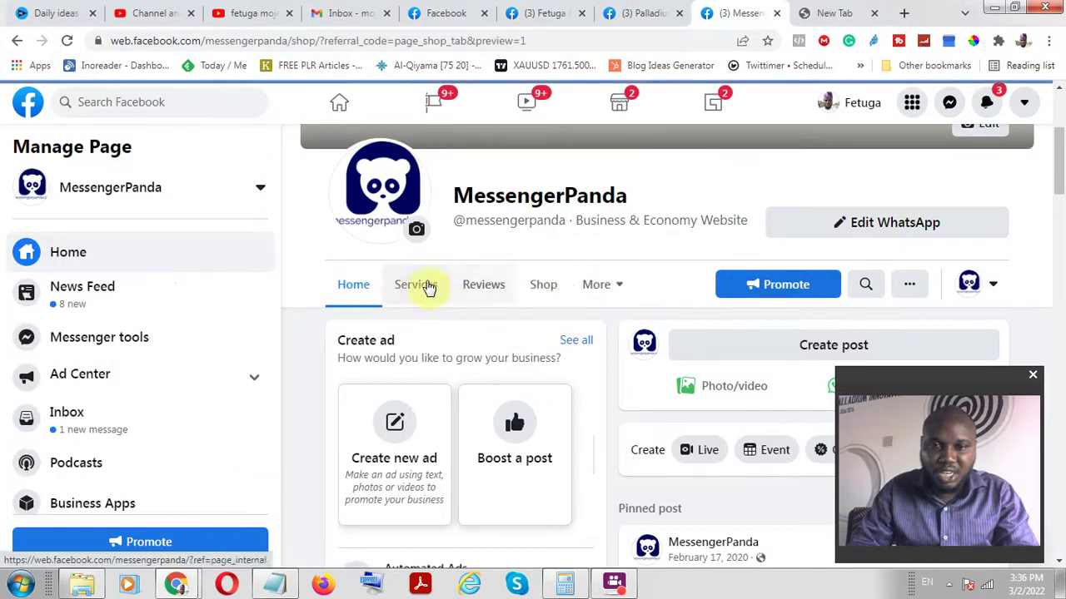
left_click(542, 285)
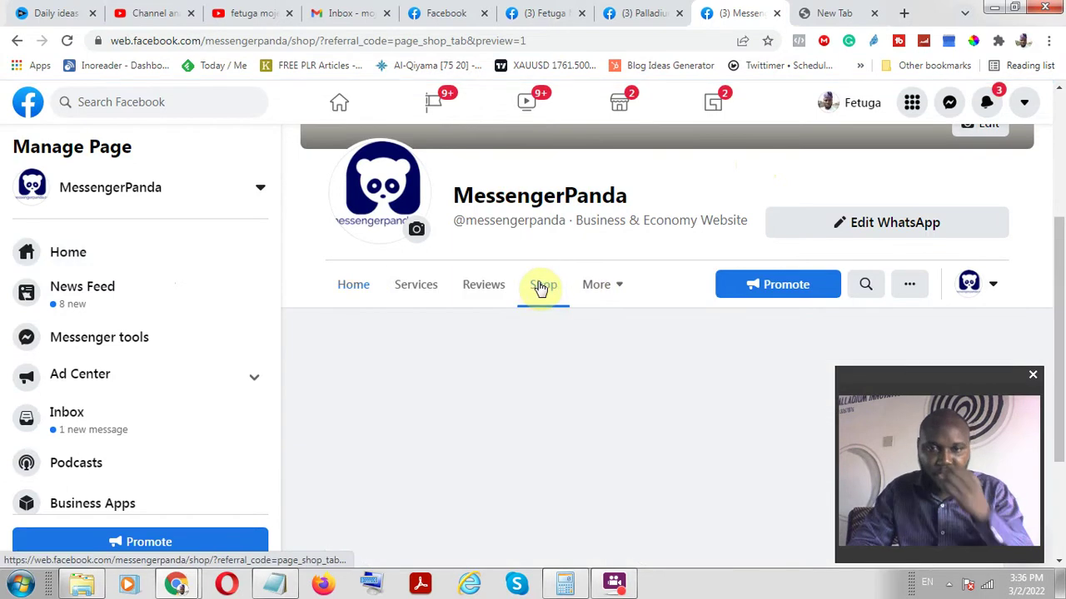
left_click_drag(978, 376, 135, 382)
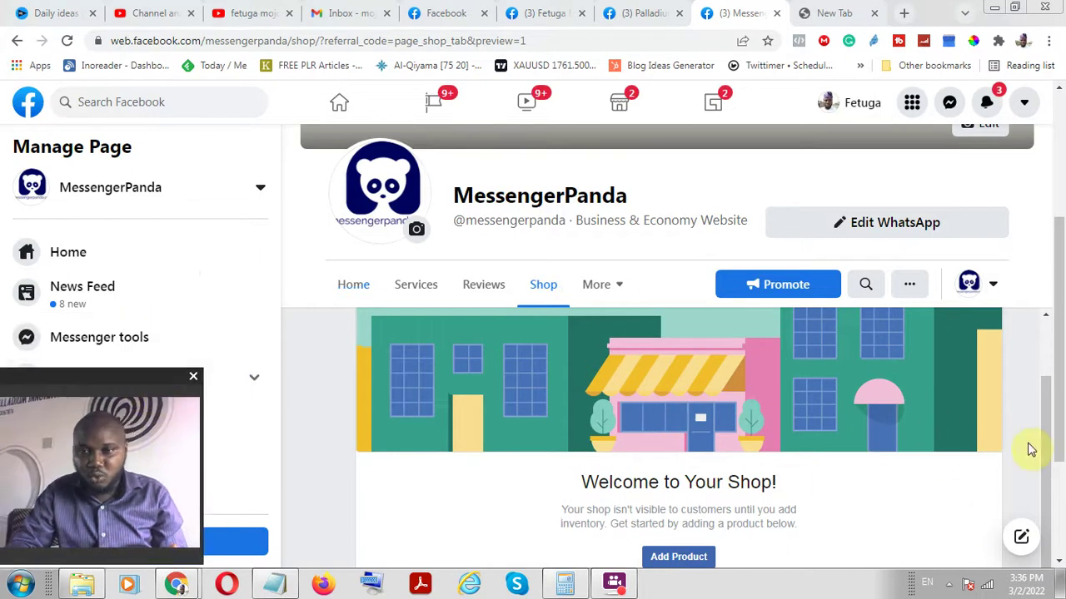
left_click_drag(1053, 357, 1062, 433)
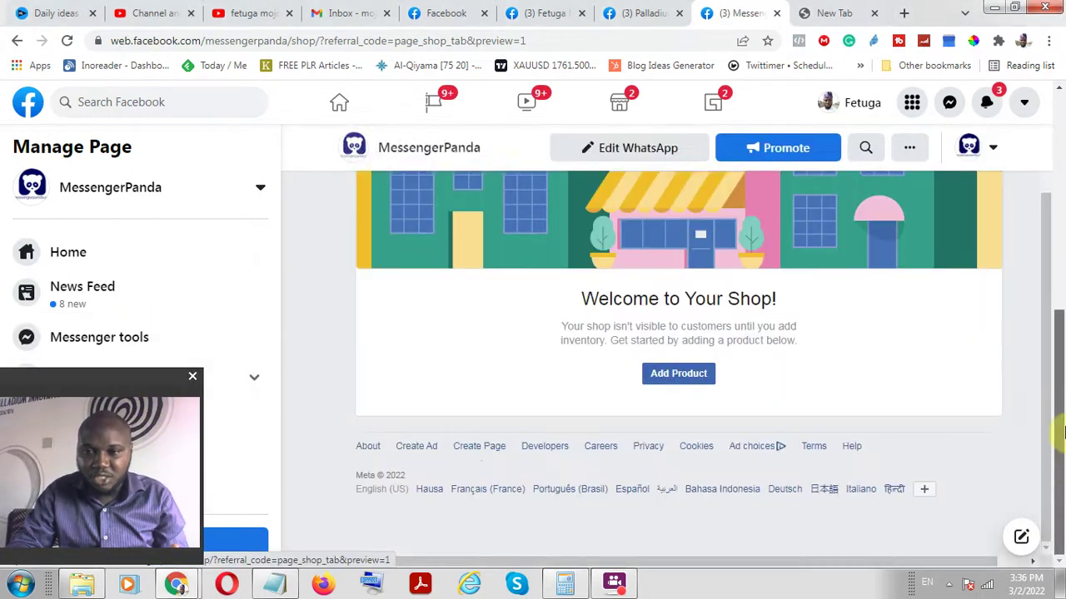
scroll(1059, 416, "up", 3)
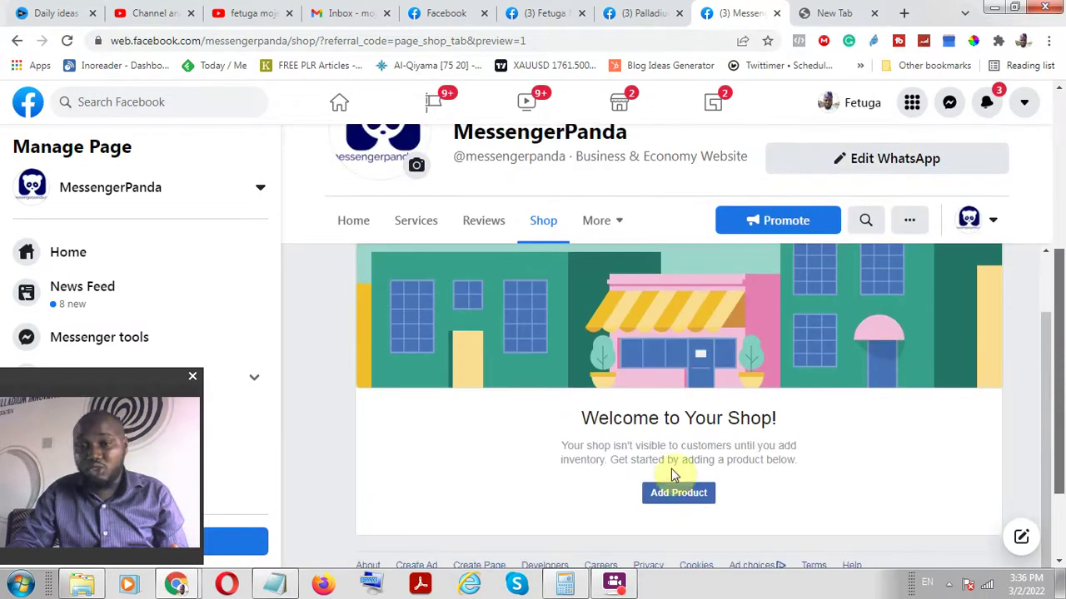
left_click(910, 223)
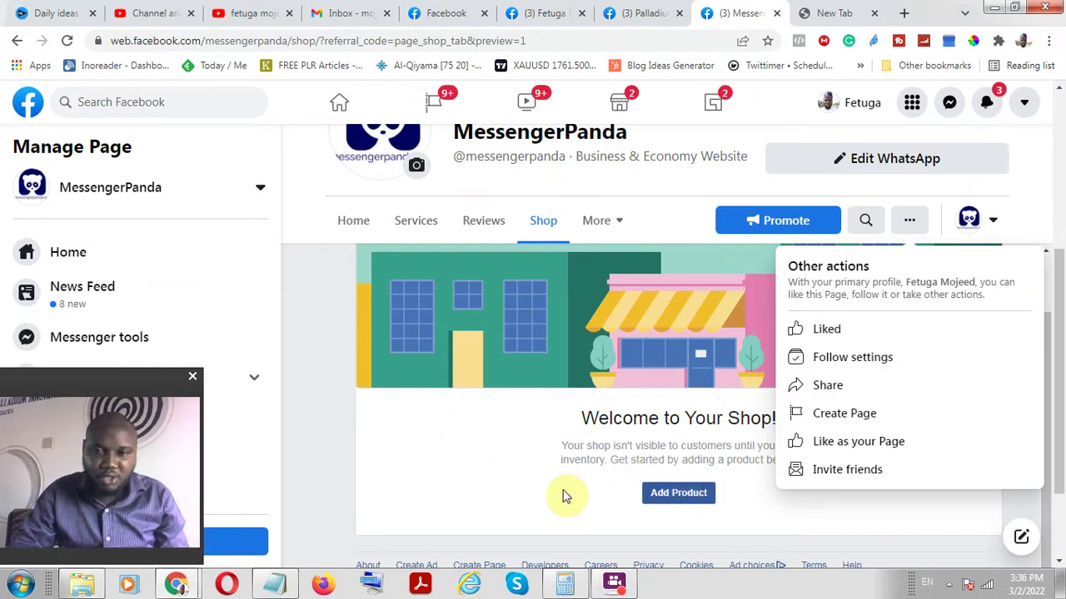
left_click(912, 223)
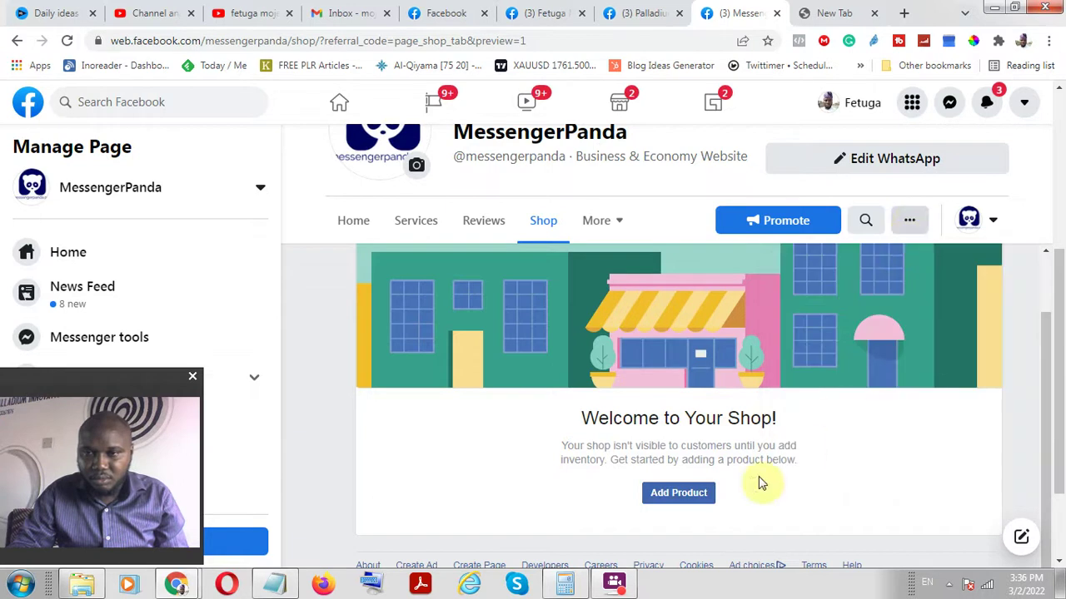
Start adding a product to the MessengerPanda shop and open the photo selection for it.
scroll(683, 491, "down", 2)
left_click_drag(593, 300, 863, 350)
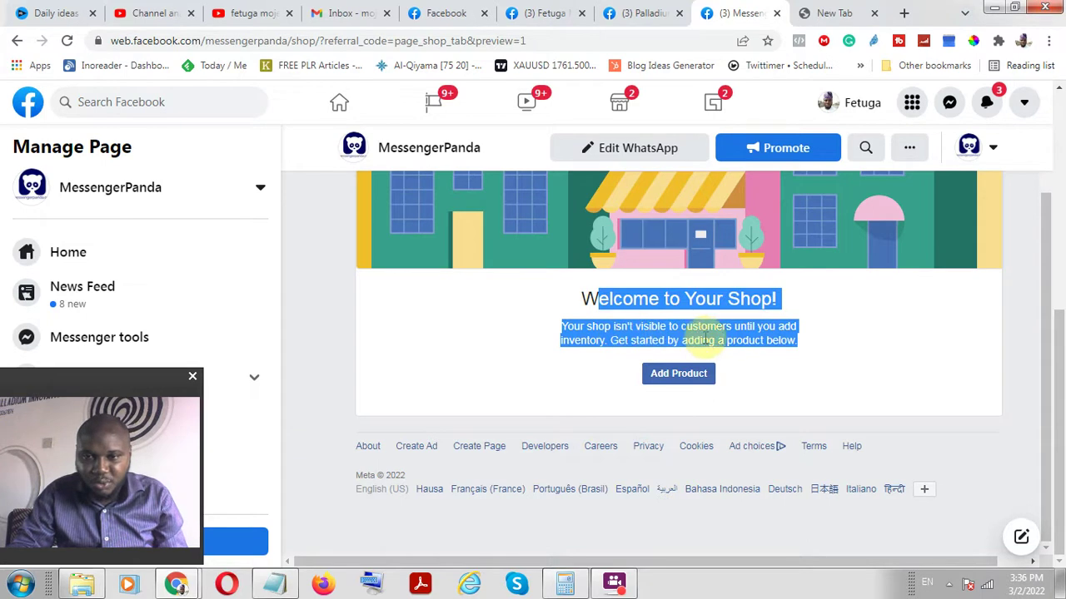
left_click(570, 360)
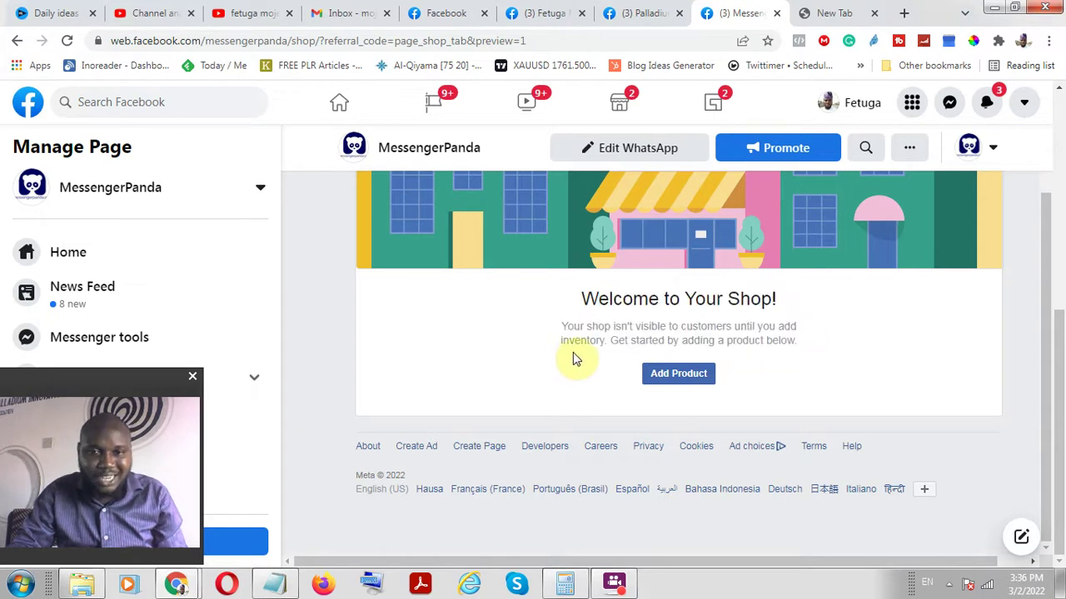
left_click(683, 377)
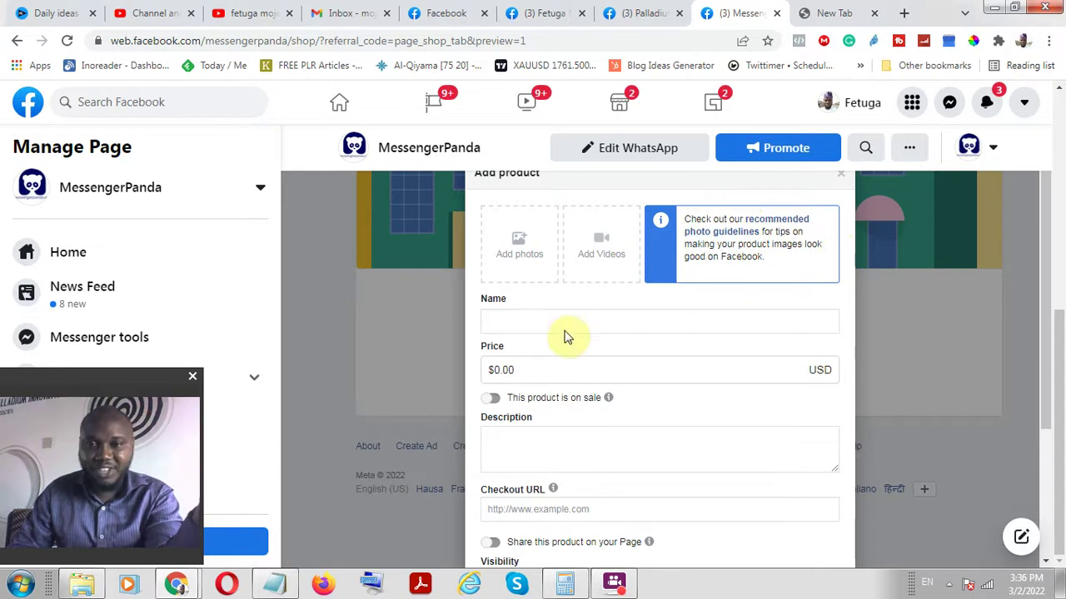
left_click(534, 248)
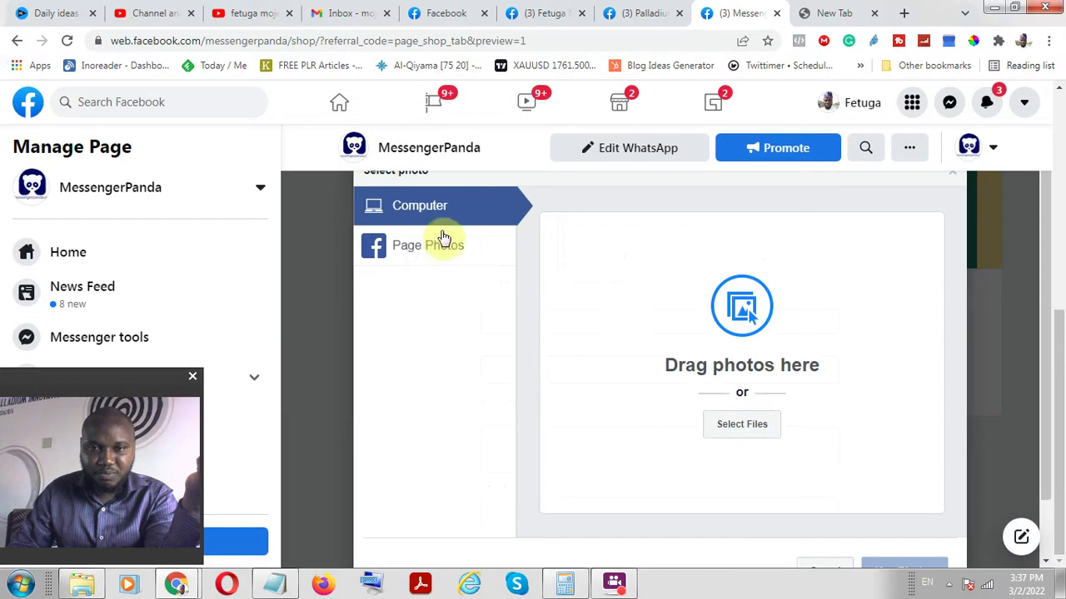
left_click(733, 428)
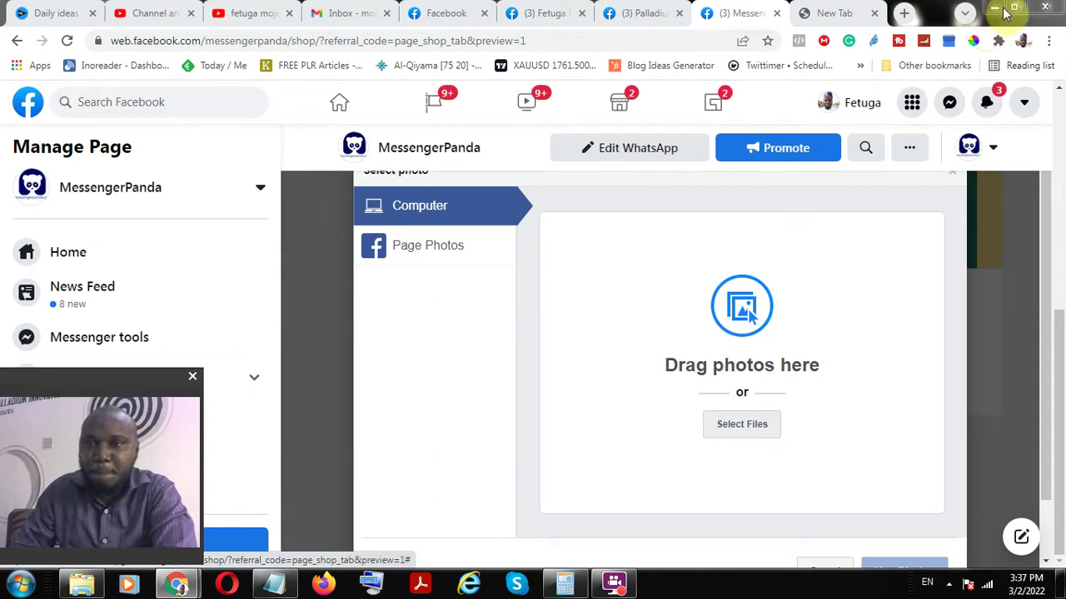
left_click(813, 255)
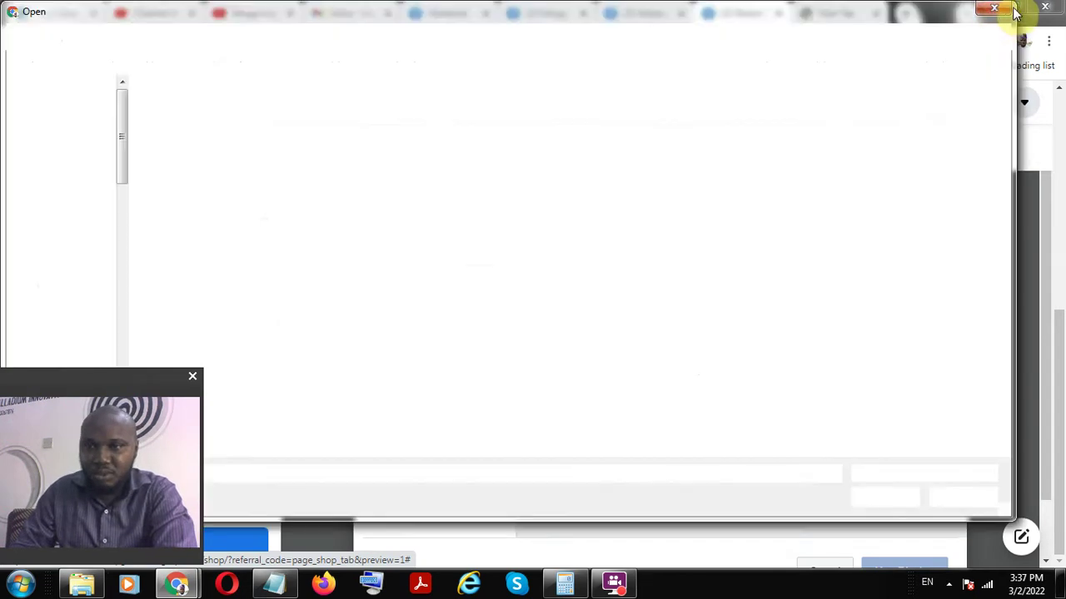
left_click(996, 12)
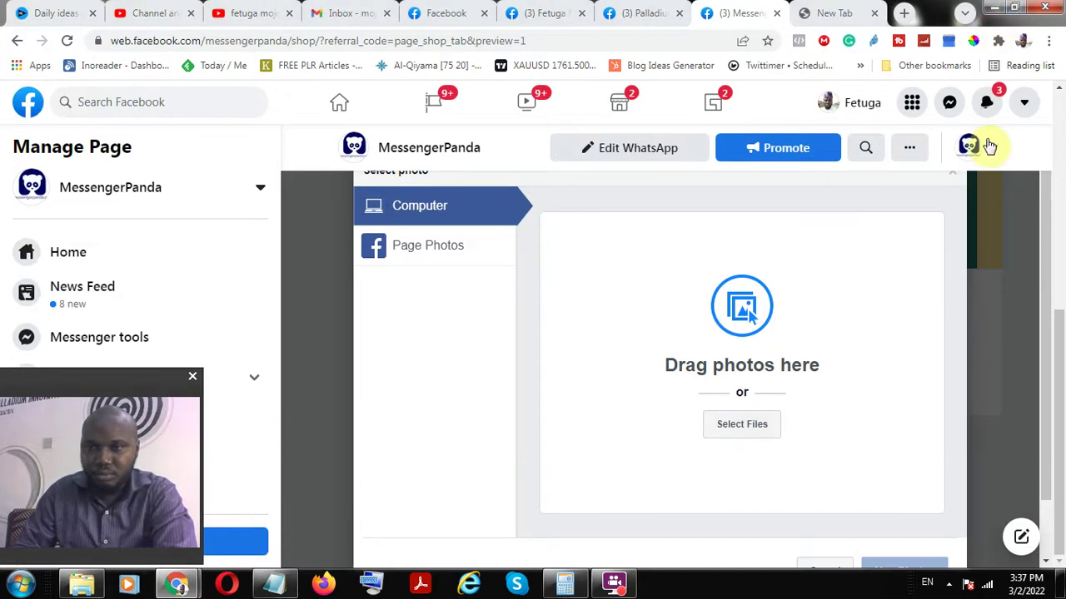
Dock the browser to half of the screen, minimize the incognito window and bring the Downloads folder window forward.
left_click(1016, 13)
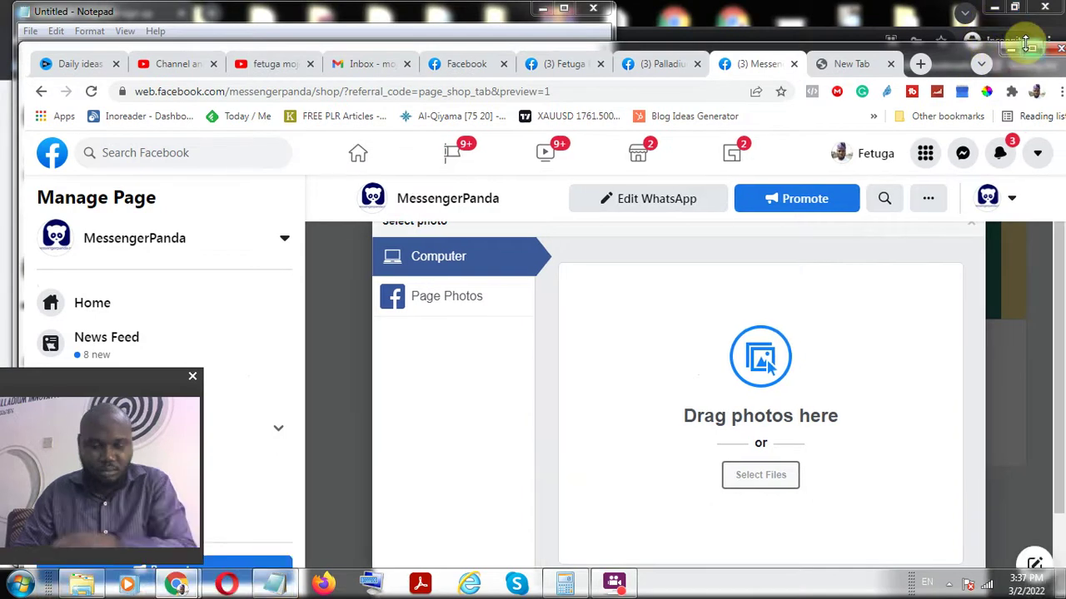
key("super+Left")
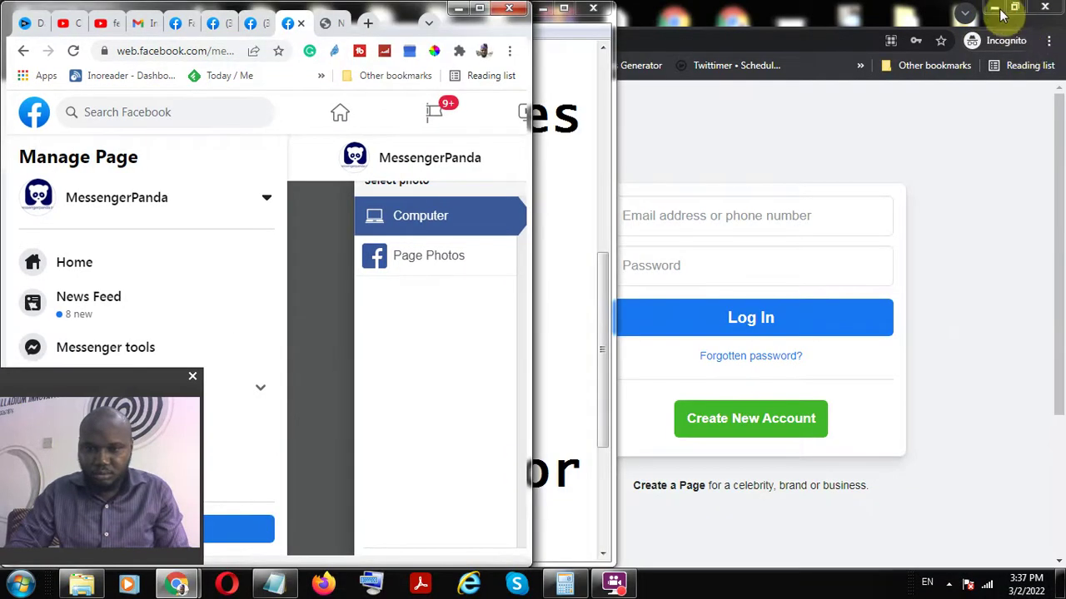
key("super+Down")
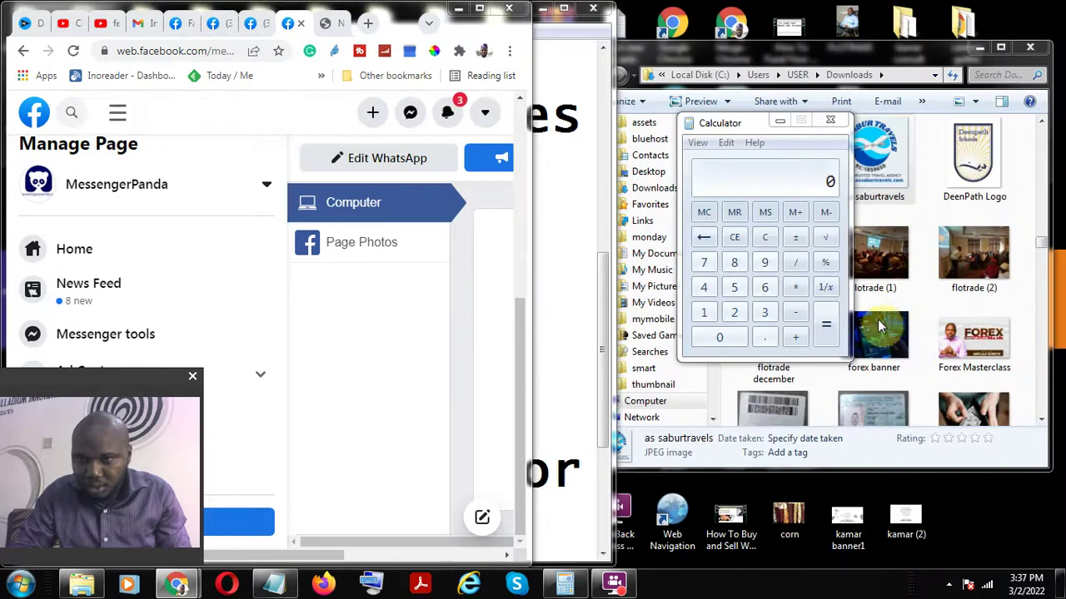
left_click(864, 190)
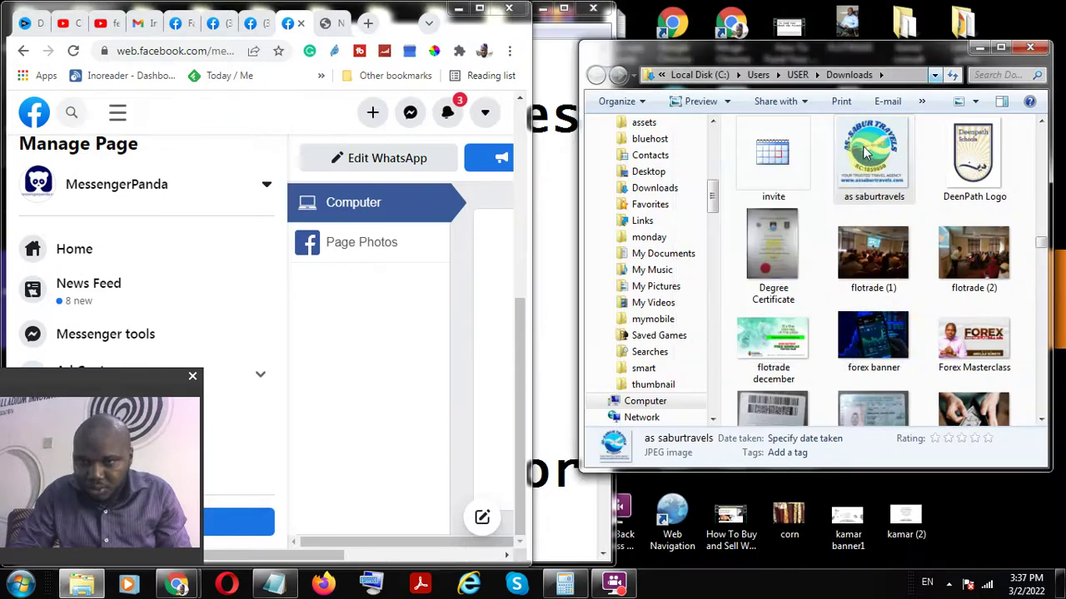
Find the "sell more" image in the Downloads folder and drop it into the product's photo upload area in the browser.
scroll(441, 306, "down", 2)
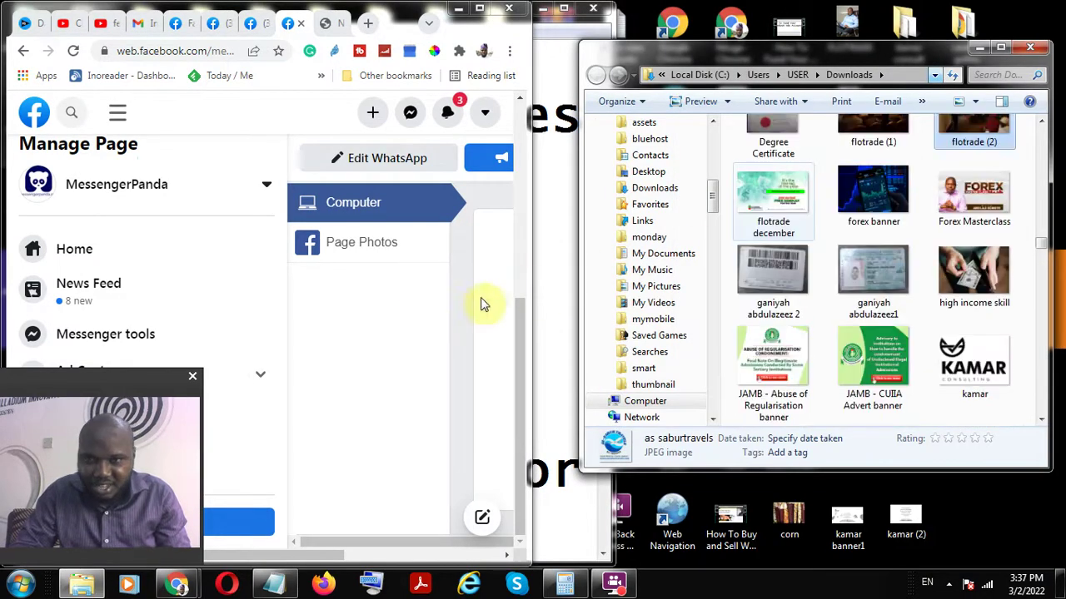
scroll(499, 300, "down", 1)
left_click(872, 171)
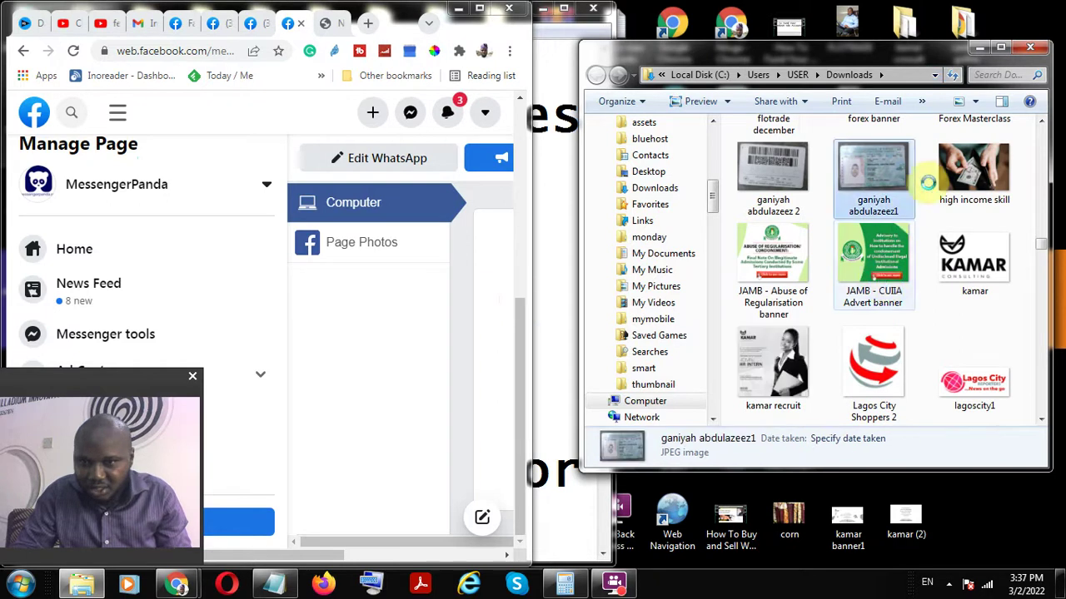
scroll(983, 214, "up", 2)
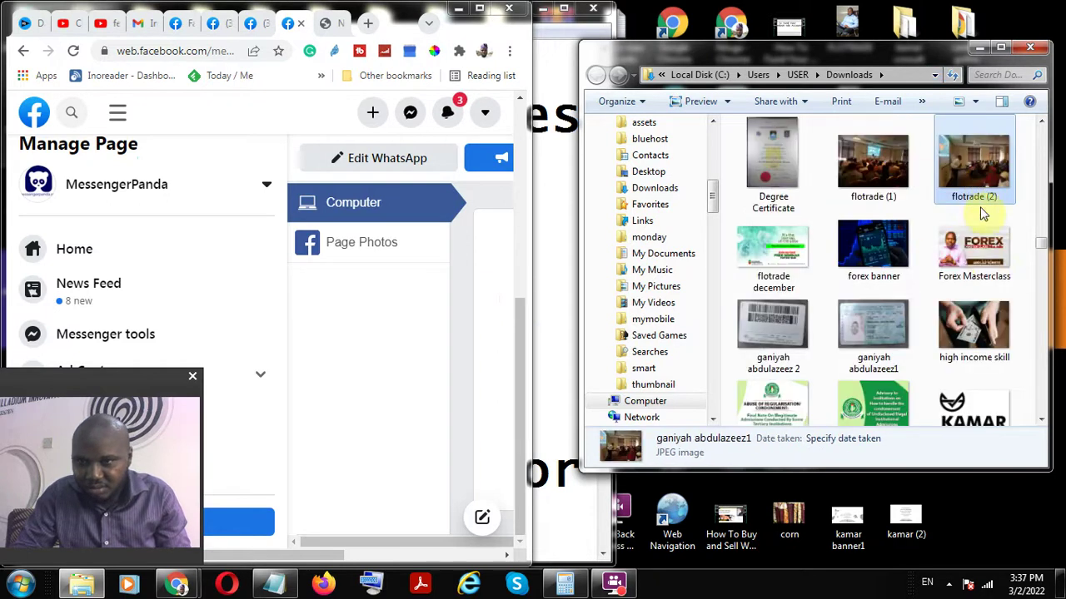
left_click(982, 331)
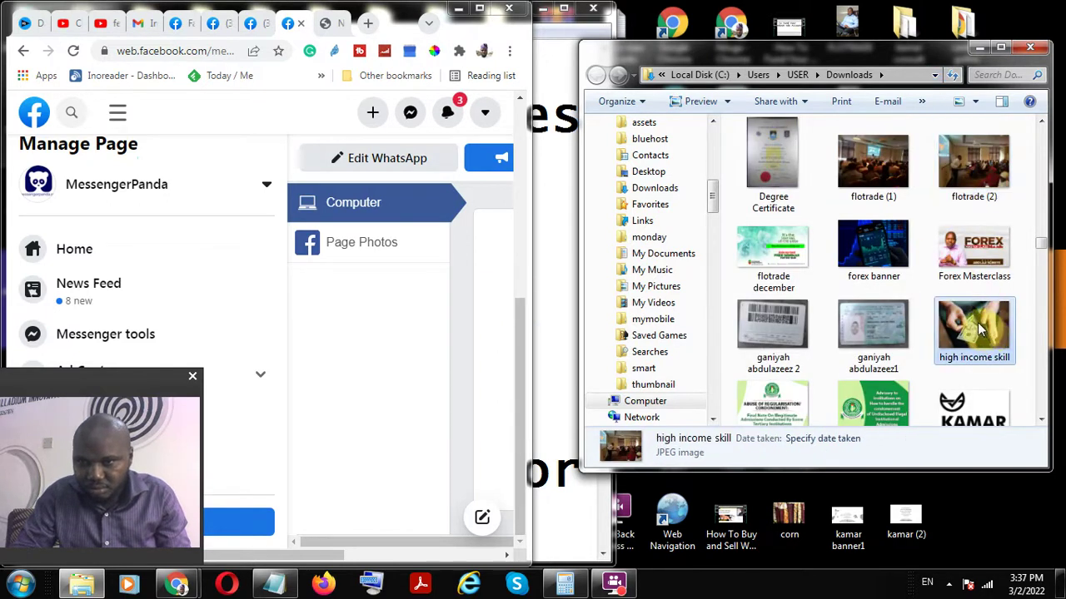
scroll(981, 329, "down", 3)
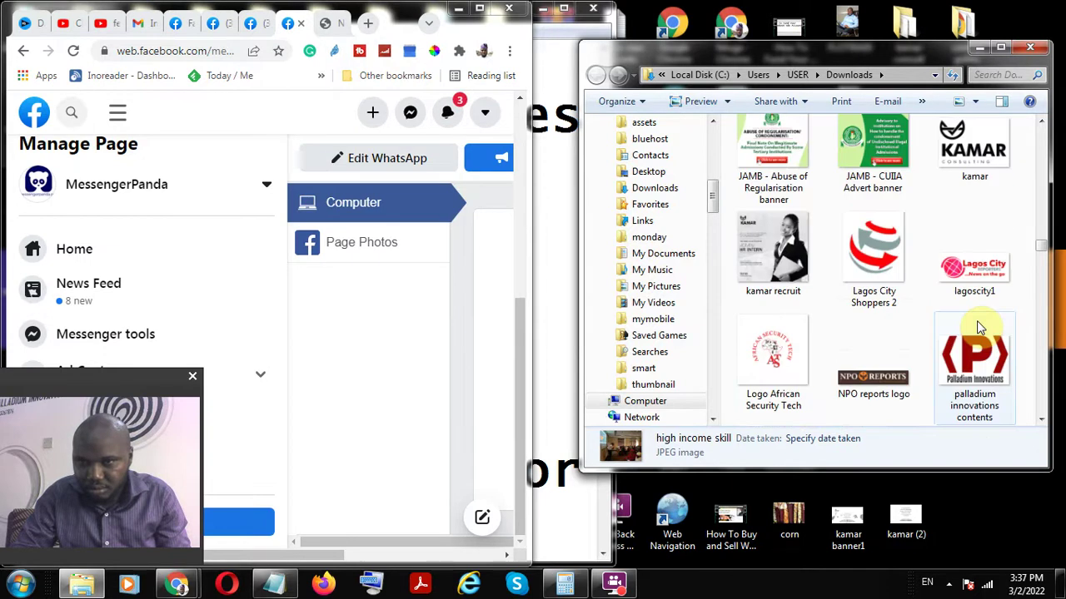
scroll(981, 328, "down", 5)
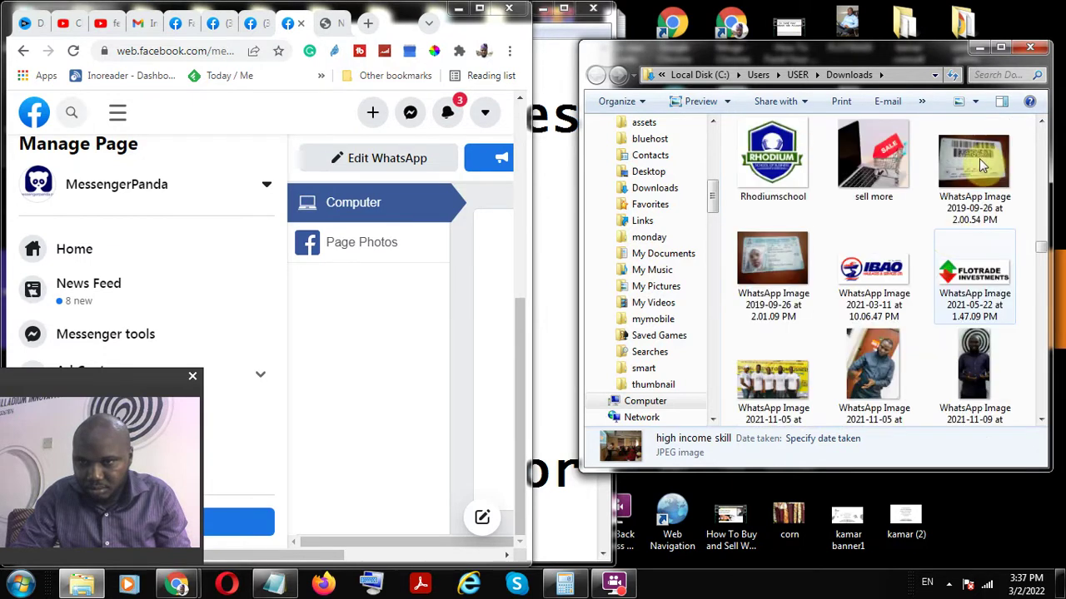
scroll(875, 185, "up", 4)
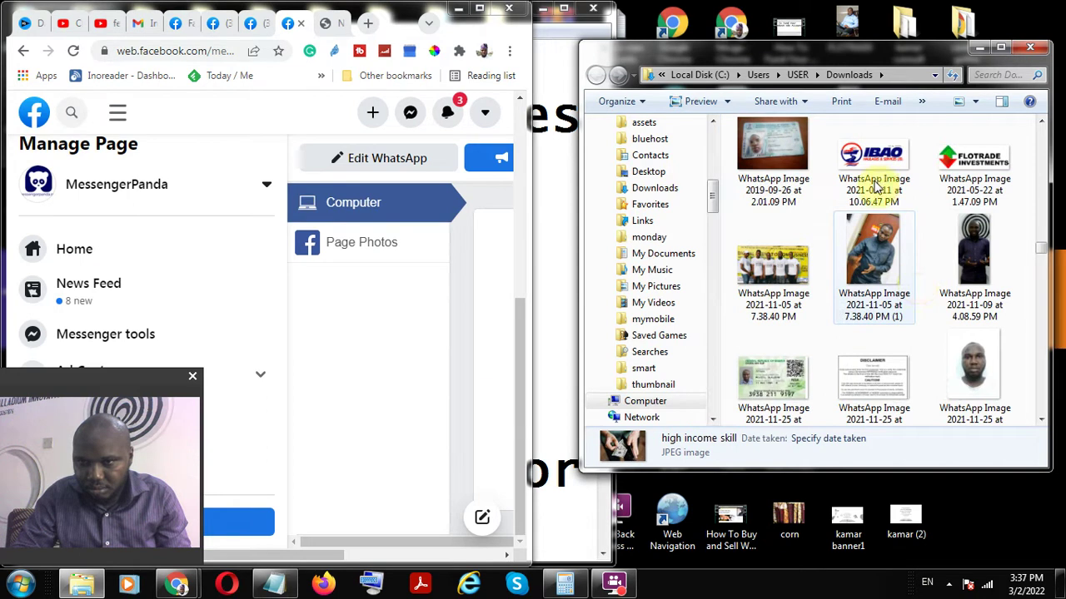
left_click(874, 193)
left_click_drag(655, 287, 526, 188)
left_click(539, 183)
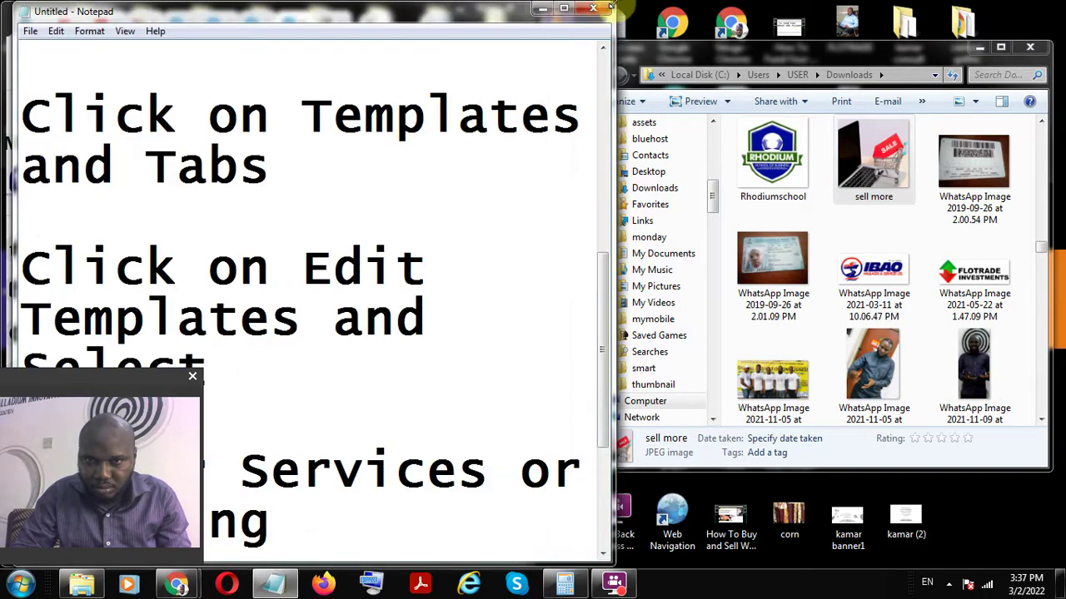
Minimize the Notepad window, maximize the browser and use the uploaded laptop sale photo for the product.
left_click(549, 11)
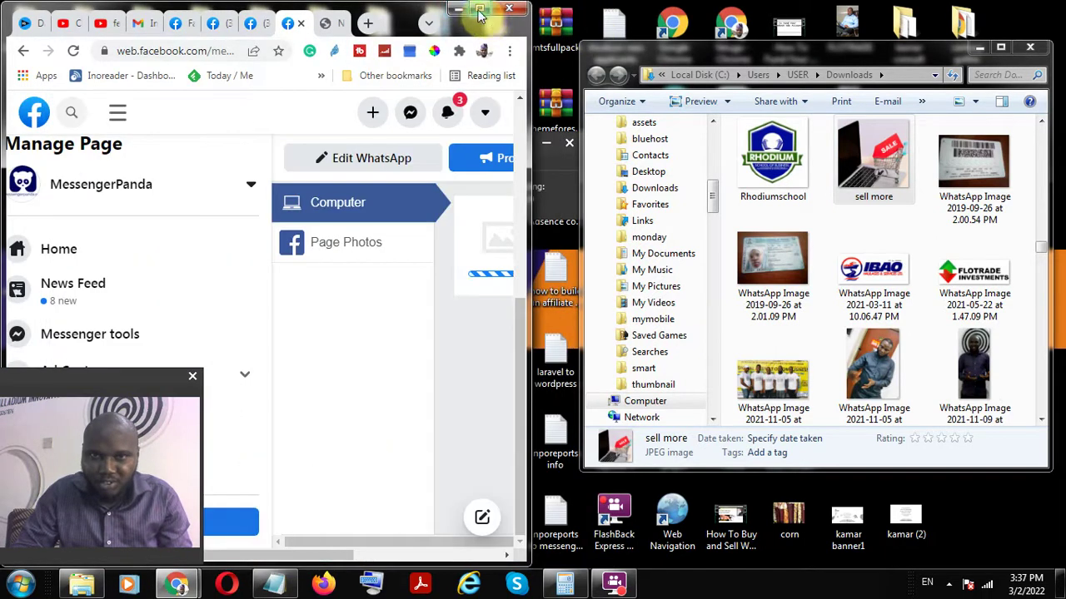
key("super+Up")
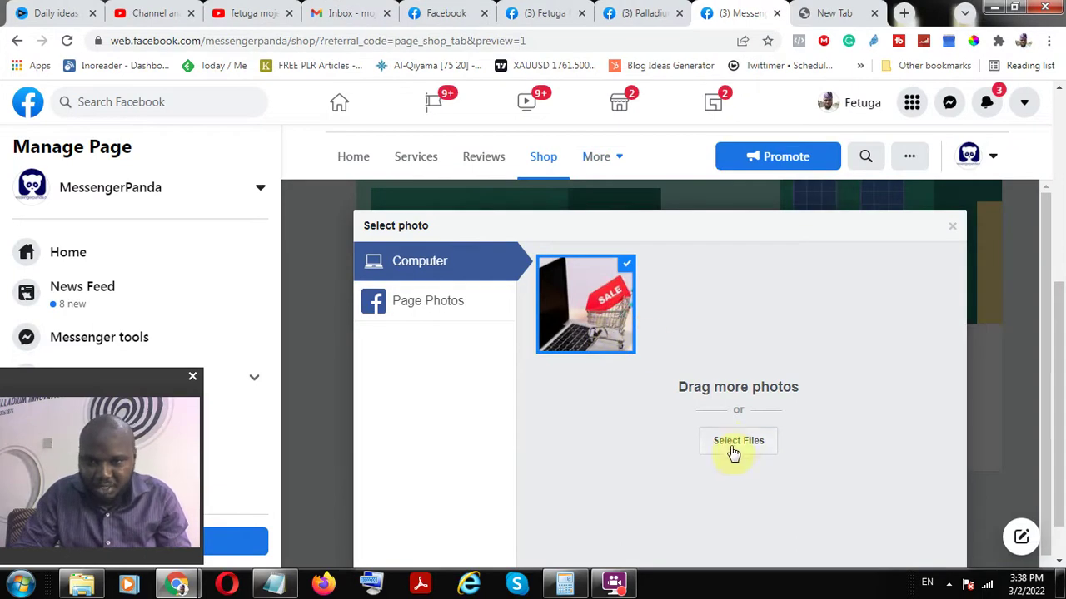
scroll(744, 324, "down", 2)
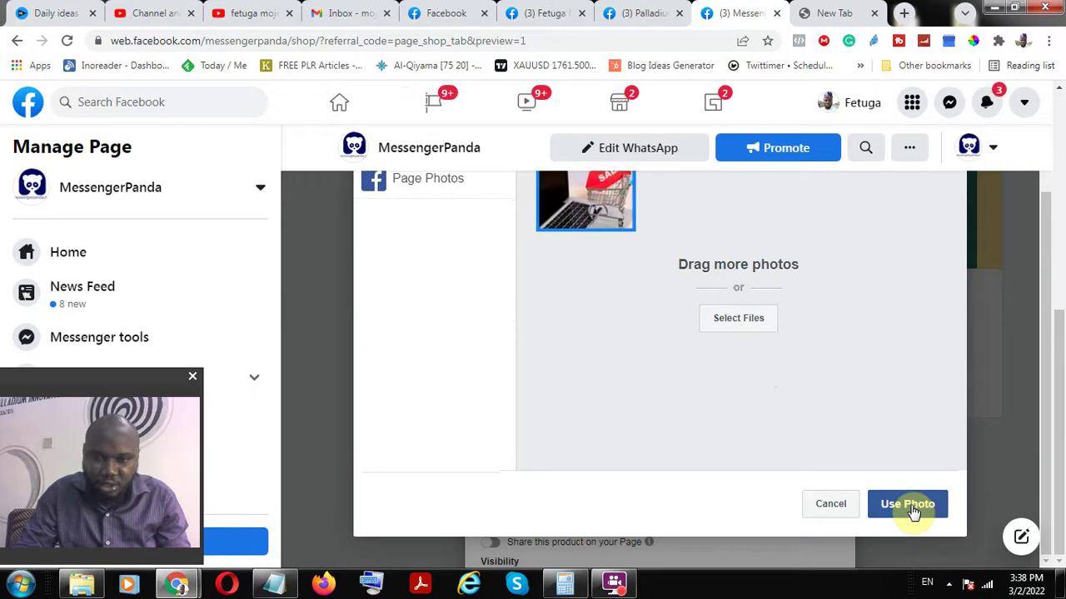
left_click(912, 511)
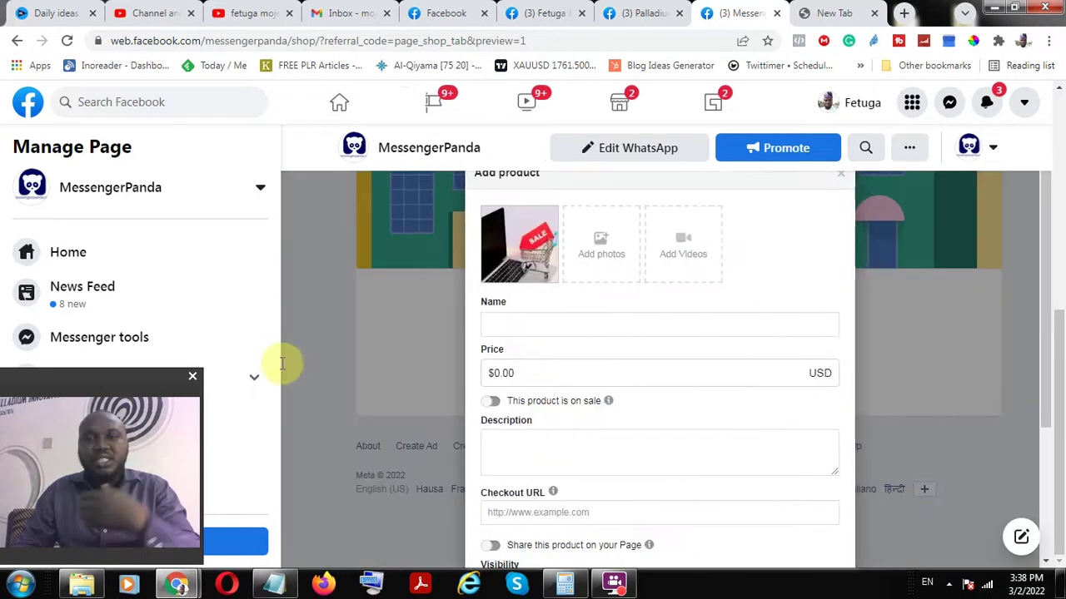
left_click_drag(125, 378, 212, 359)
left_click_drag(89, 551, 11, 567)
left_click_drag(141, 358, 125, 320)
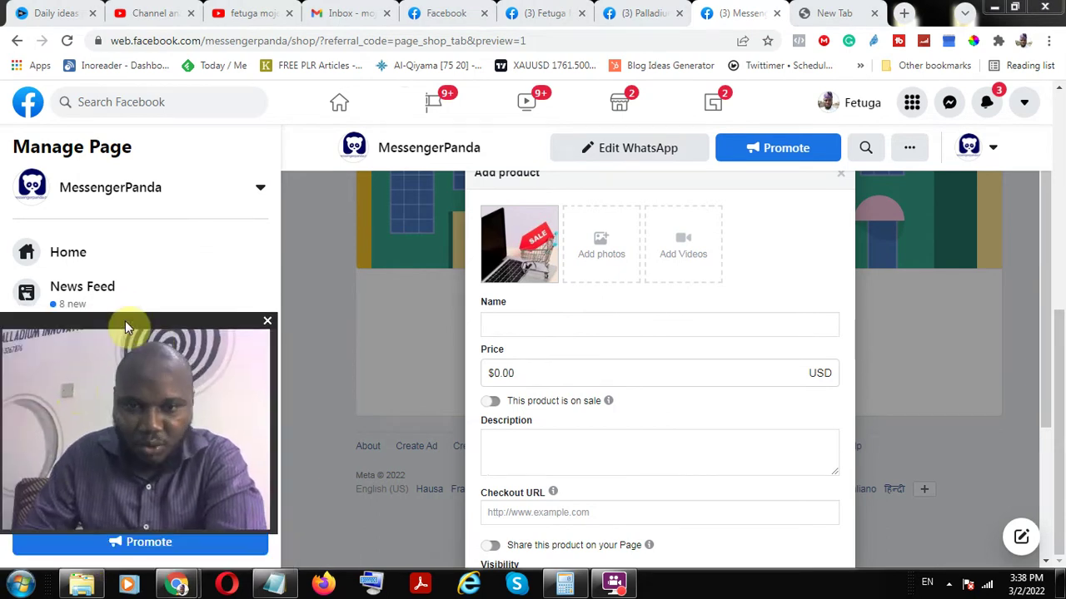
Enter "Laptop" as the product's name, with a capital L.
left_click(545, 330)
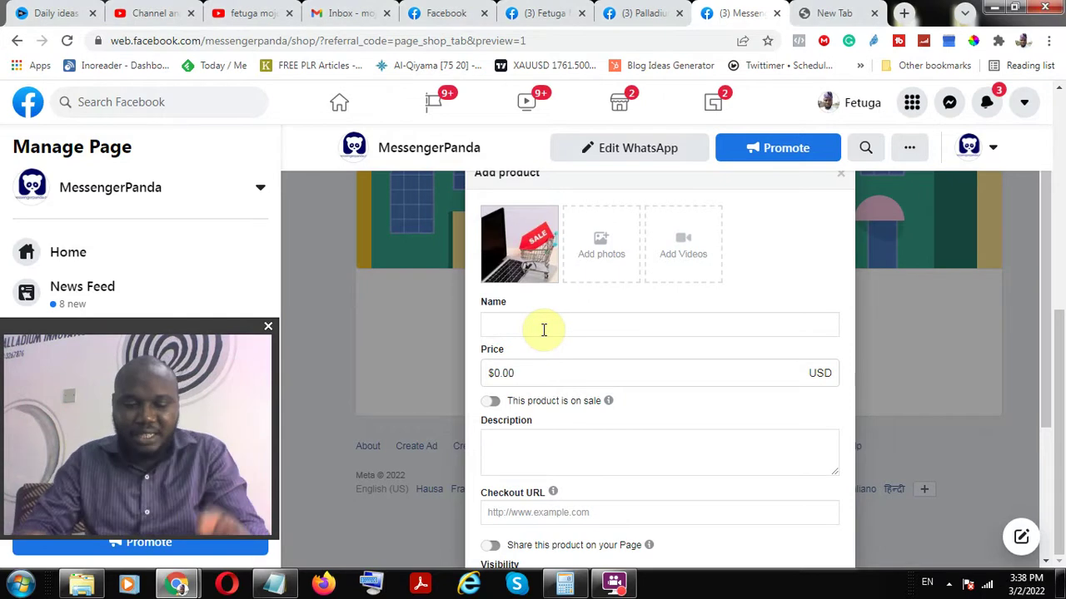
type("lap")
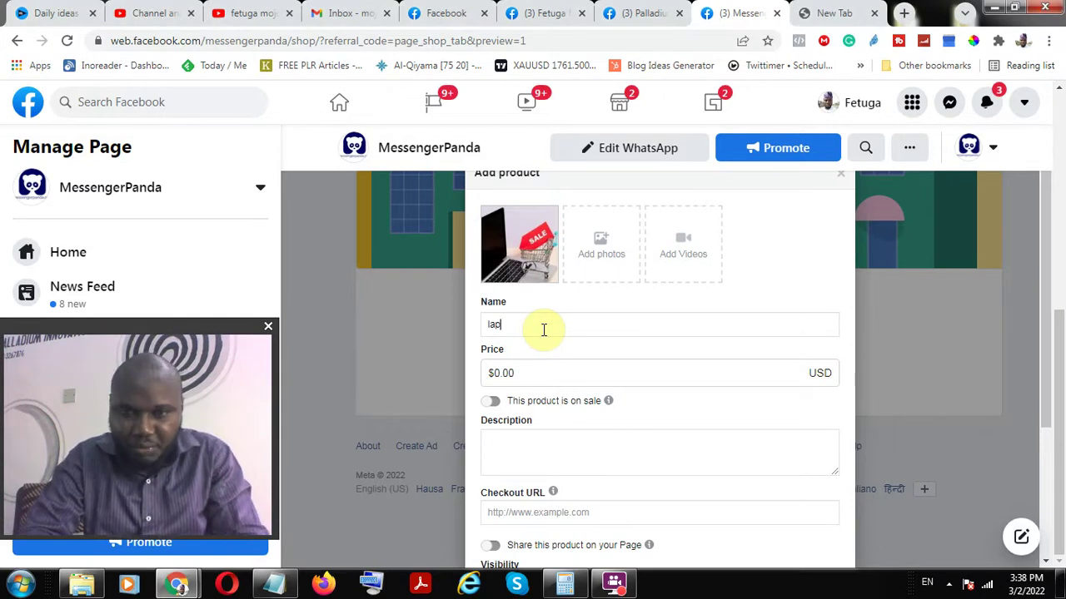
key("BackSpace")
key("BackSpace")
key("BackSpace")
type("L")
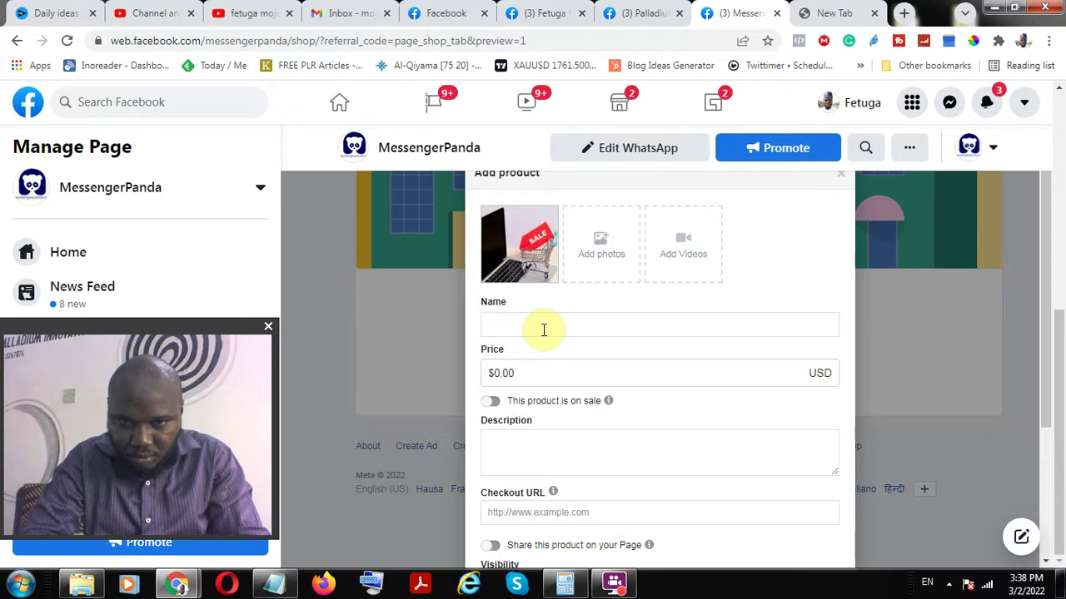
type("apt")
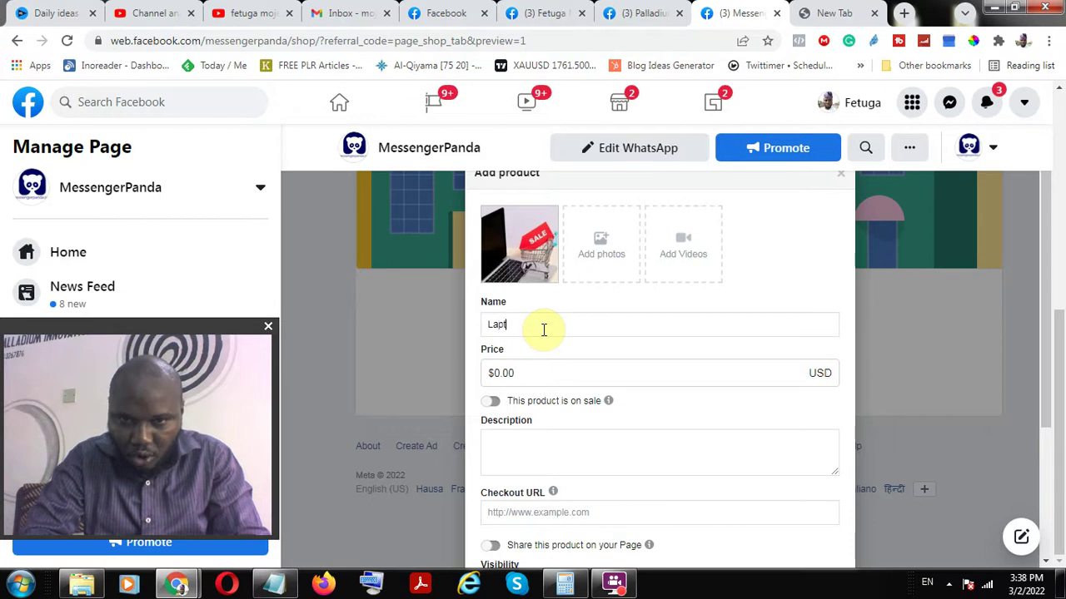
type("op")
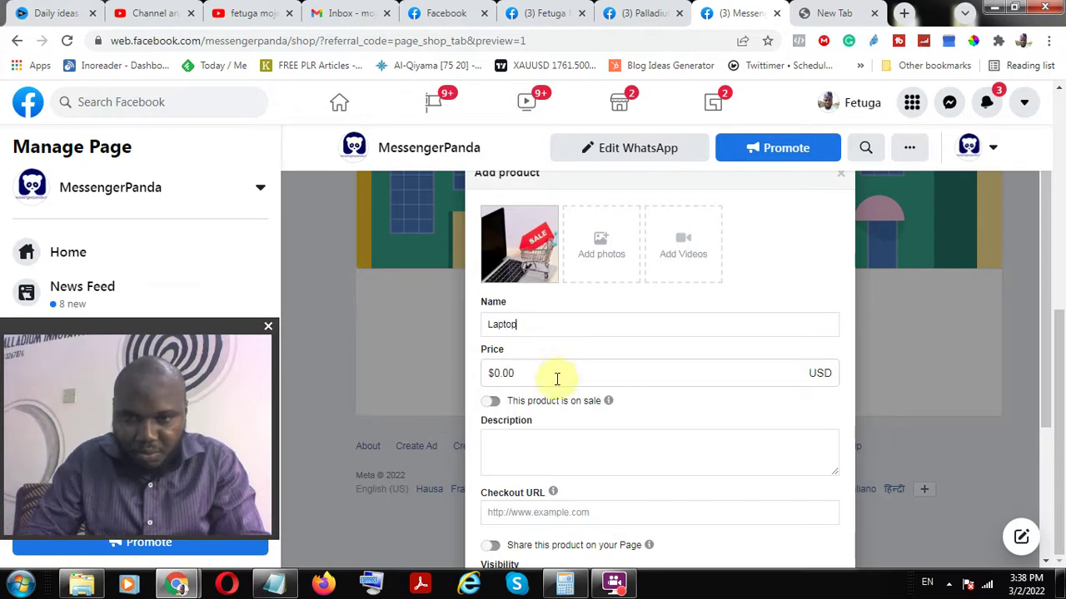
Set the product's price to $150.00 and mark the product as being on sale.
left_click(490, 375)
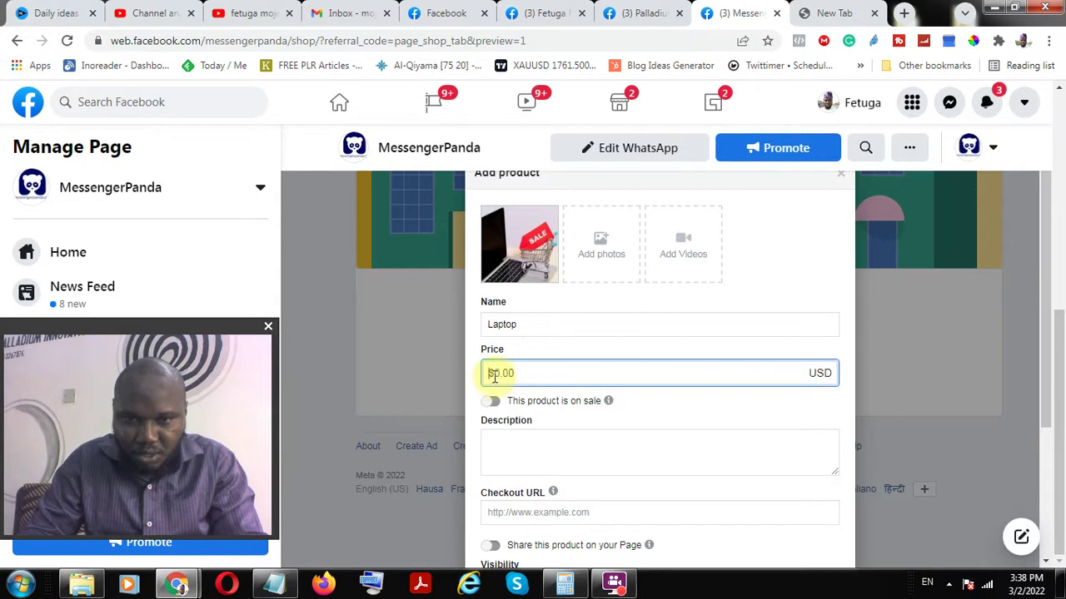
type("1")
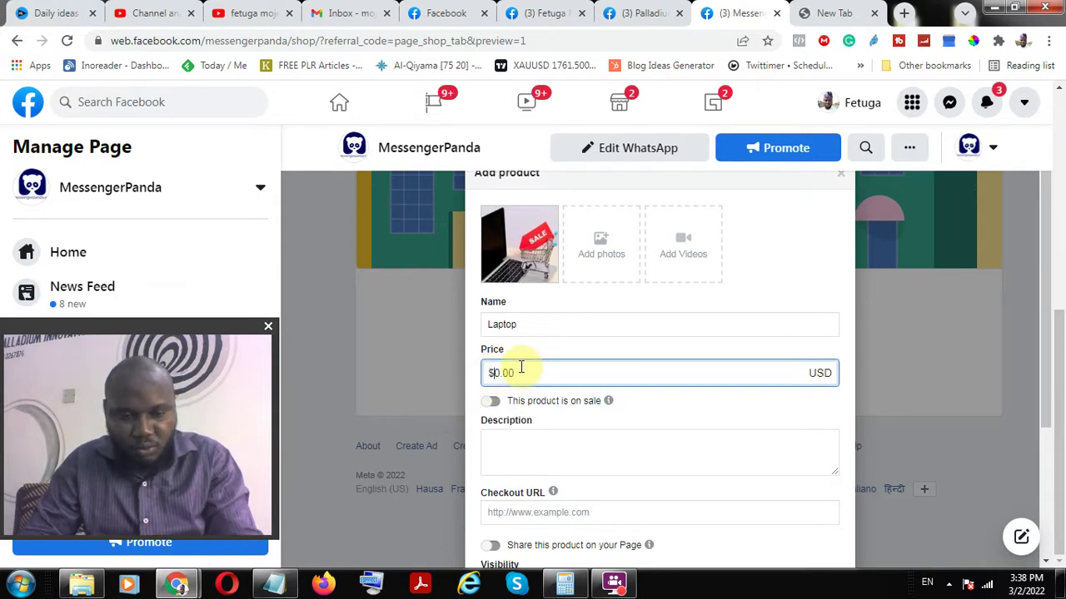
type("5")
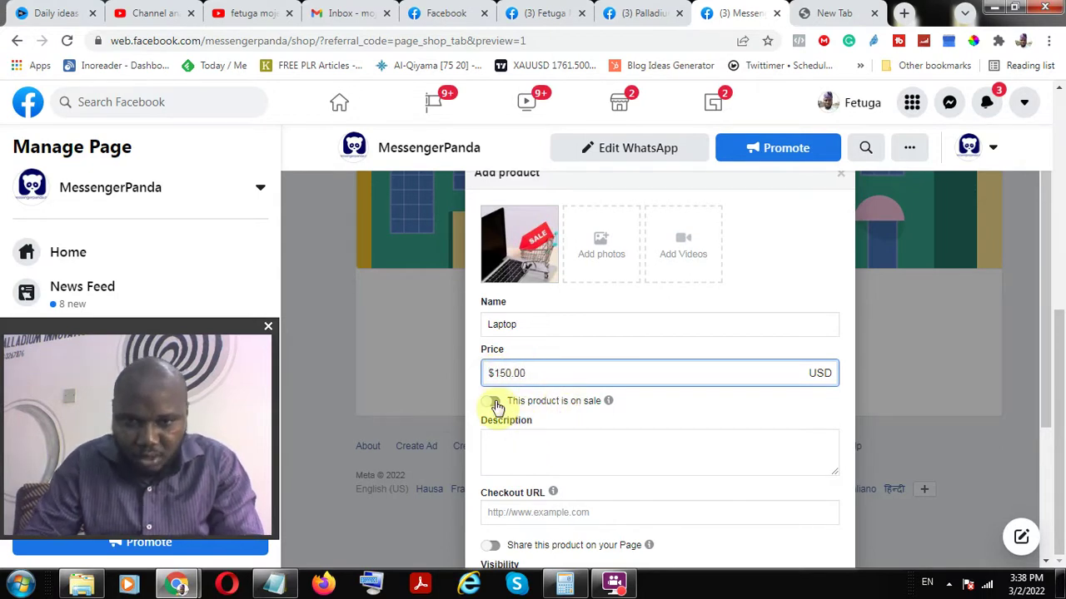
left_click(494, 404)
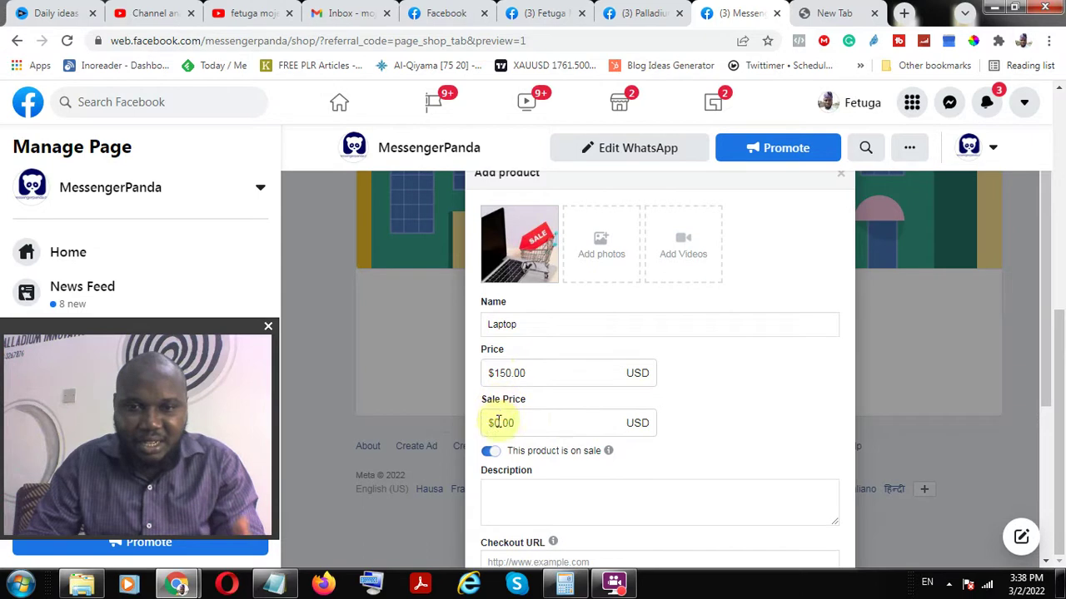
Set the product's sale price to $130.00.
left_click(537, 420)
key("BackSpace")
type("1")
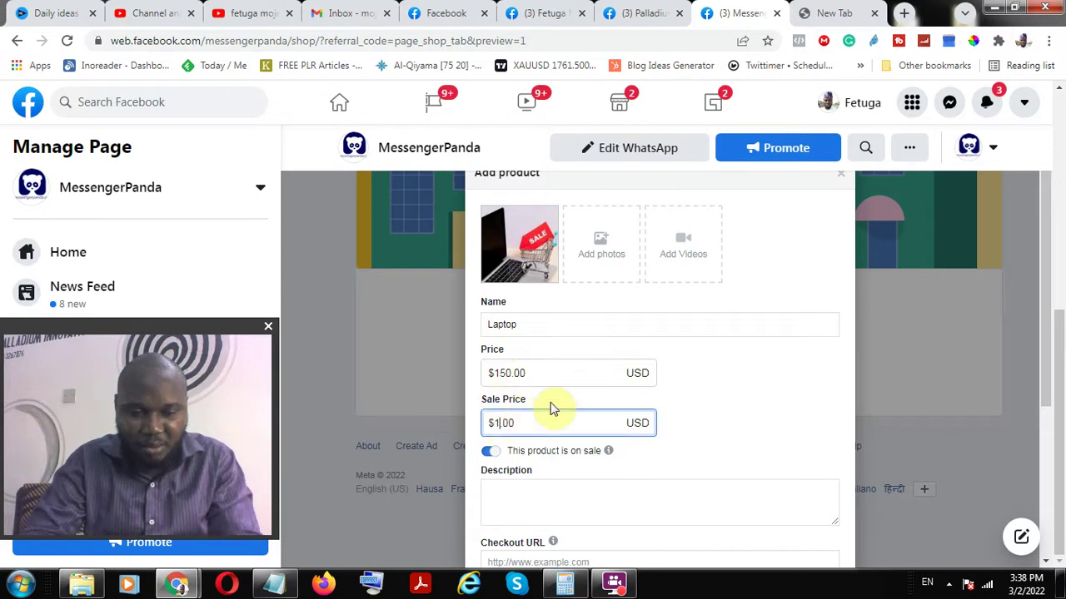
type("30")
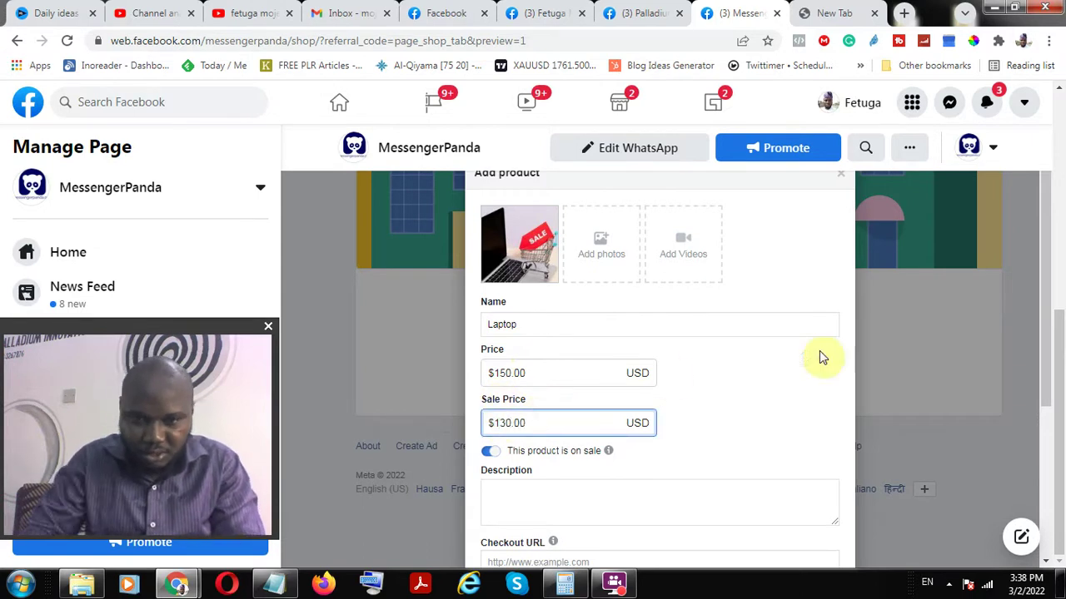
left_click(915, 358)
Start a blank product and add the digital marketing agency flyer and a "Build Corporate Website" image from the Page photos.
left_click(702, 376)
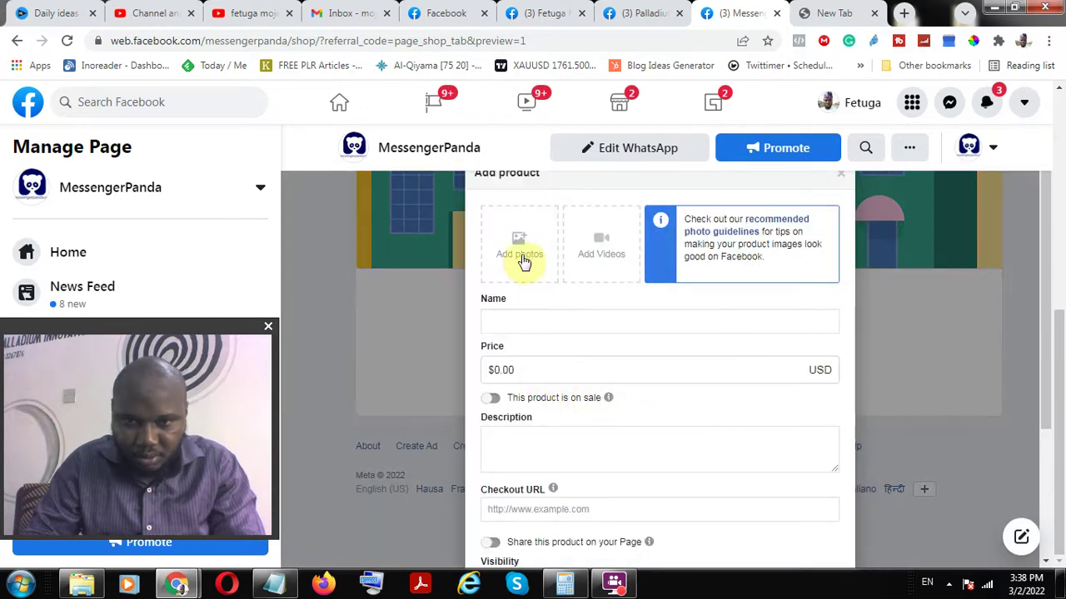
left_click(521, 260)
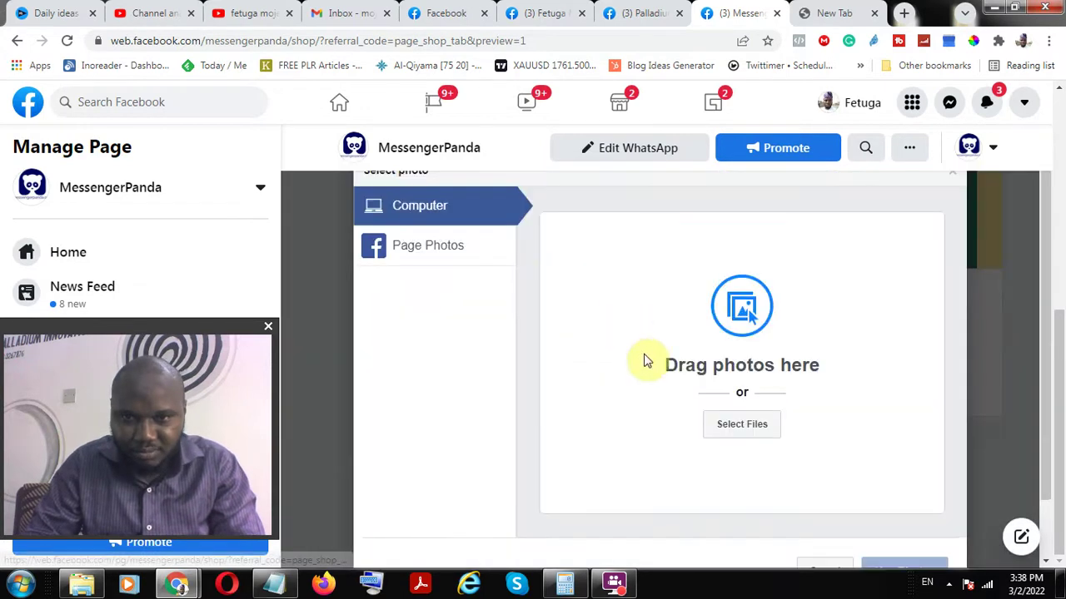
left_click(469, 249)
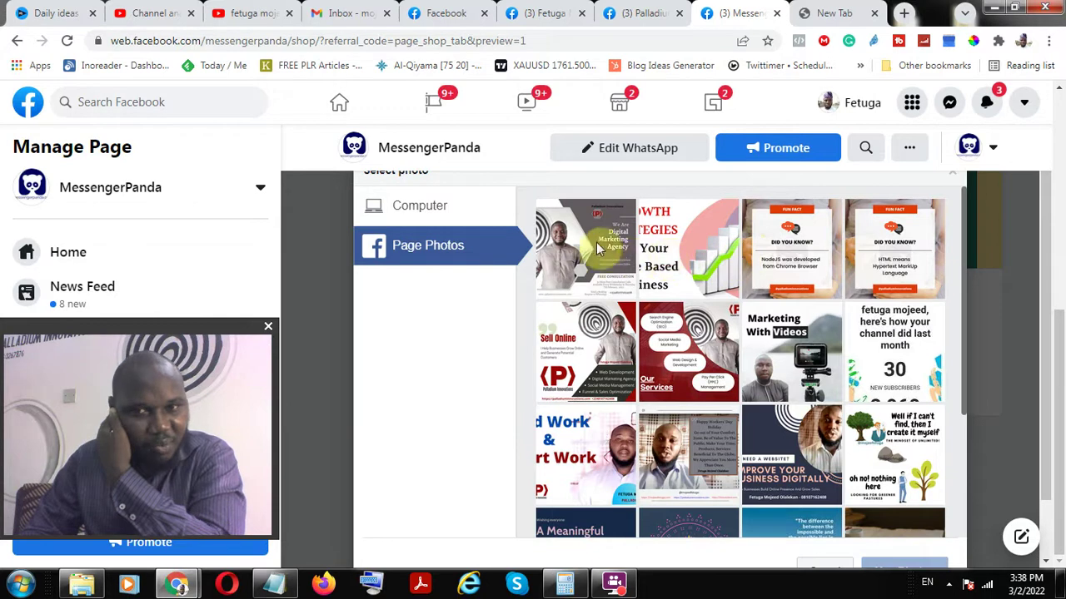
left_click(586, 248)
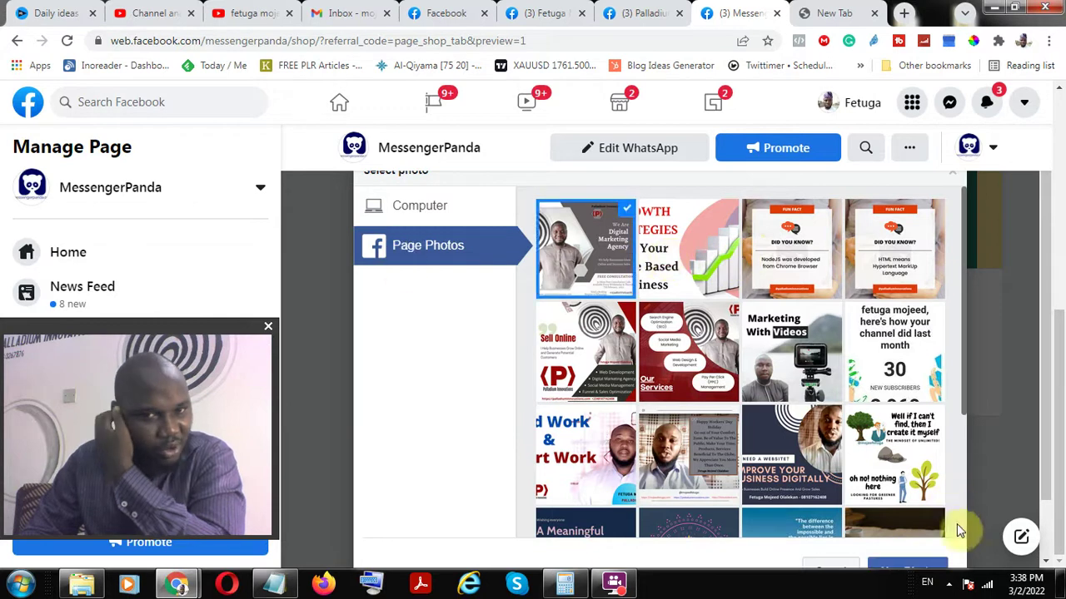
scroll(956, 524, "down", 3)
scroll(756, 362, "down", 1)
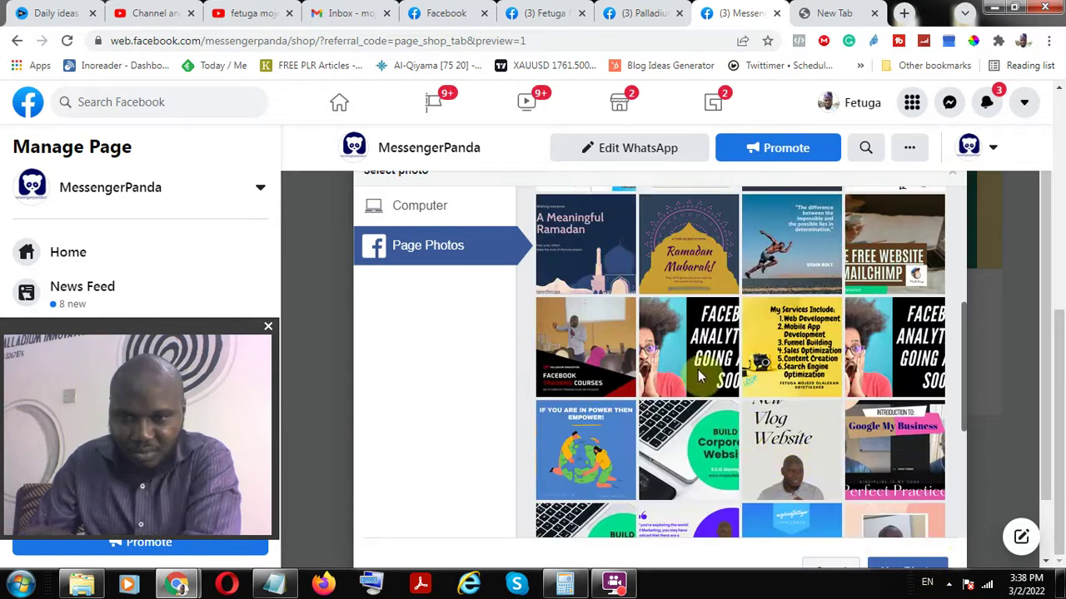
scroll(699, 376, "down", 1)
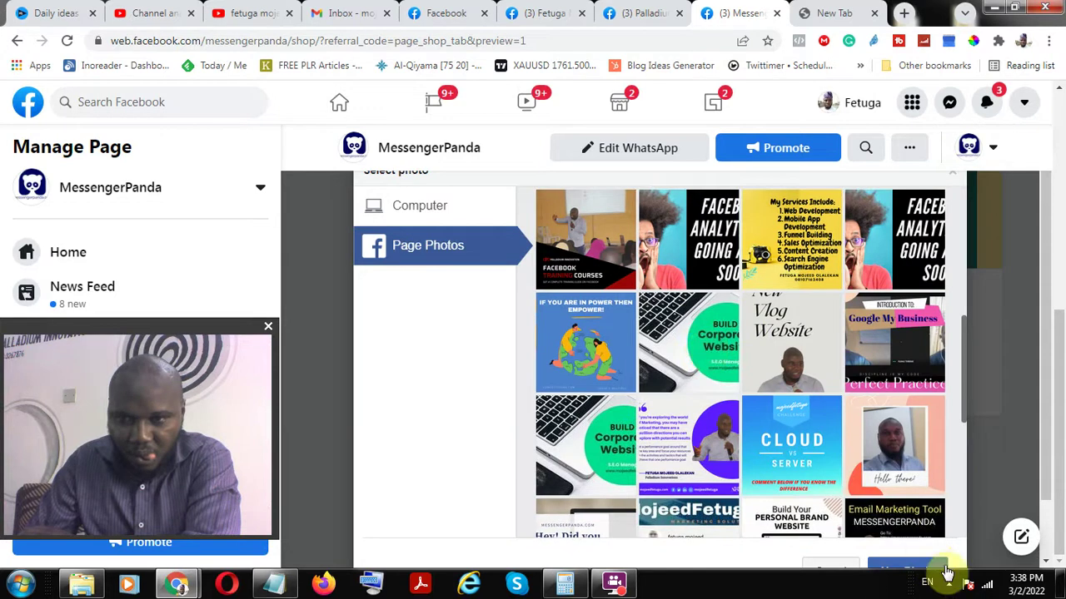
left_click(897, 568)
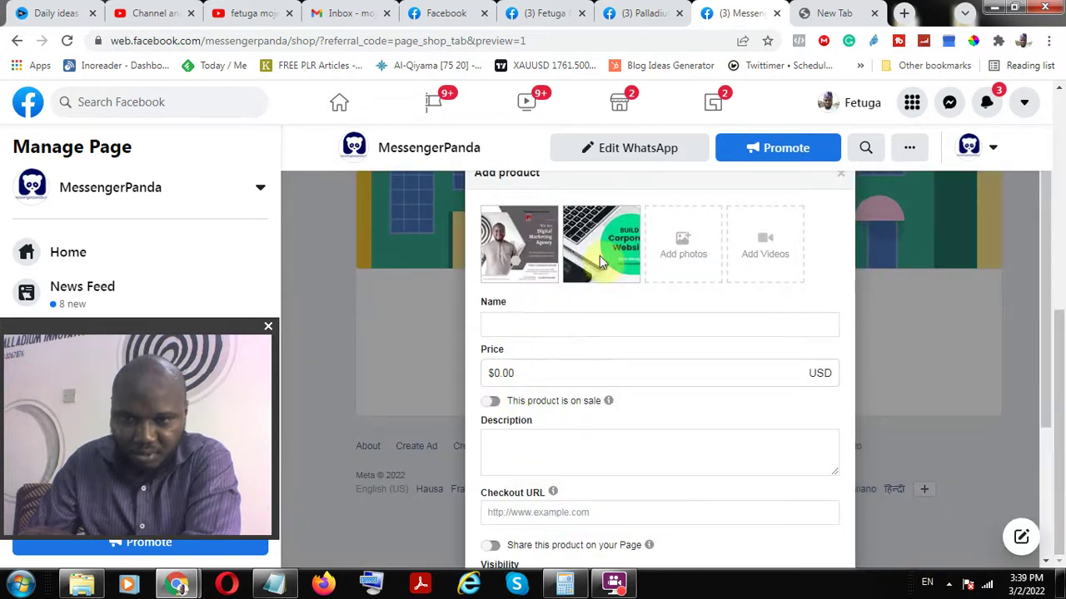
Name the product "Laptop" and set its price to $150.00.
left_click(558, 327)
type("L")
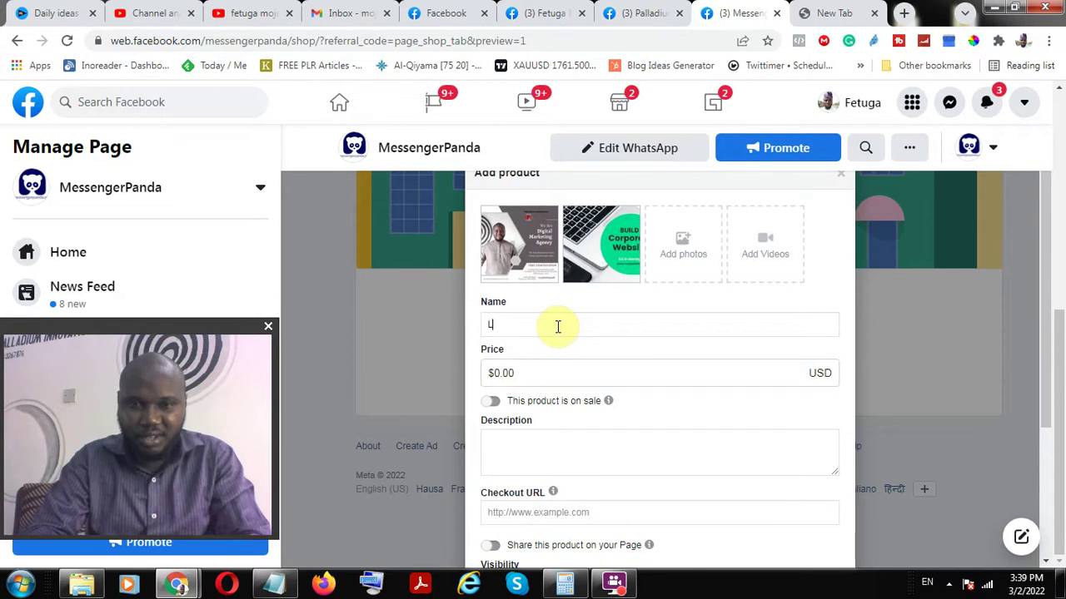
type("aptop")
left_click(503, 374)
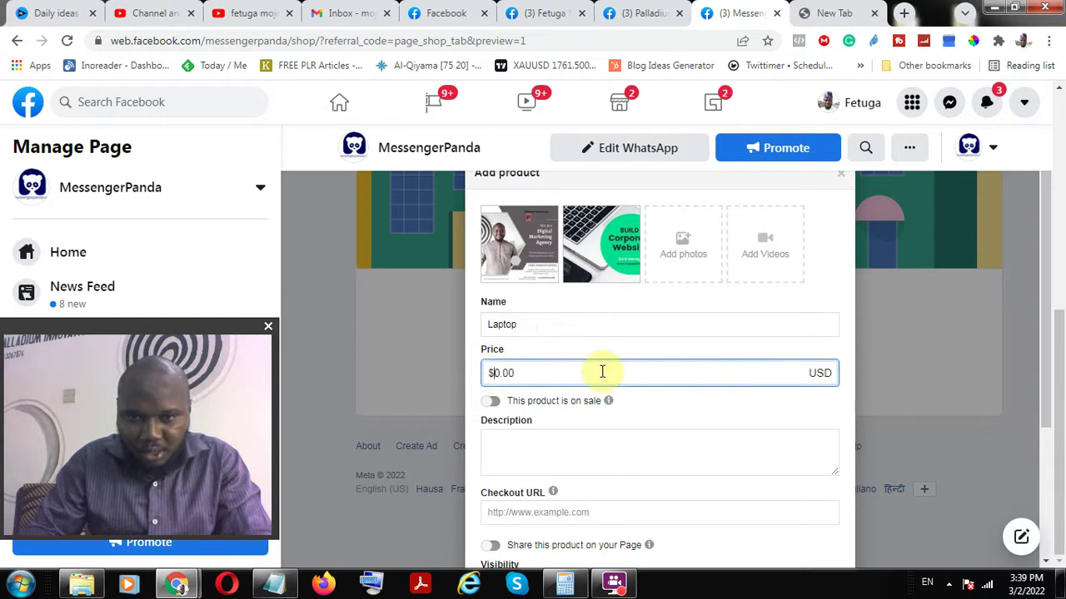
type("15")
Mark the product as being on sale with a sale price of $130.00.
left_click(496, 405)
left_click(492, 422)
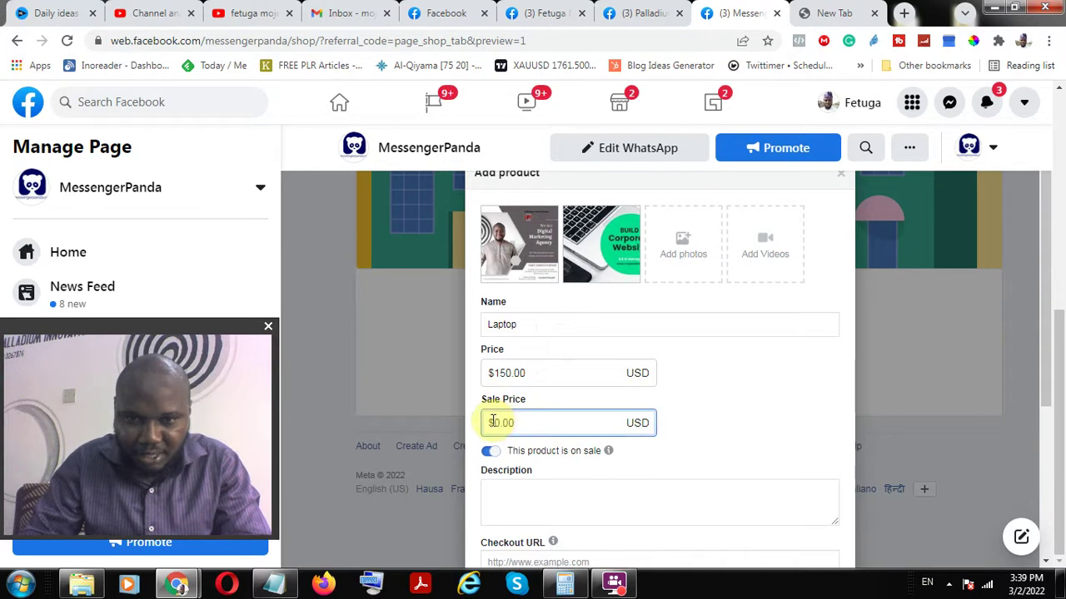
type("130.")
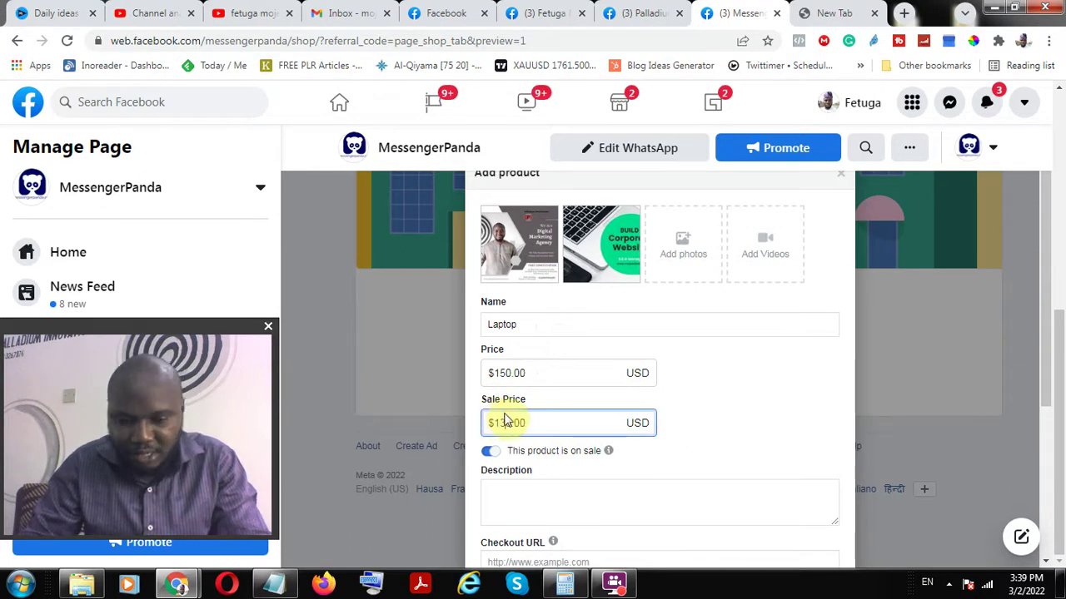
type("0")
key("BackSpace")
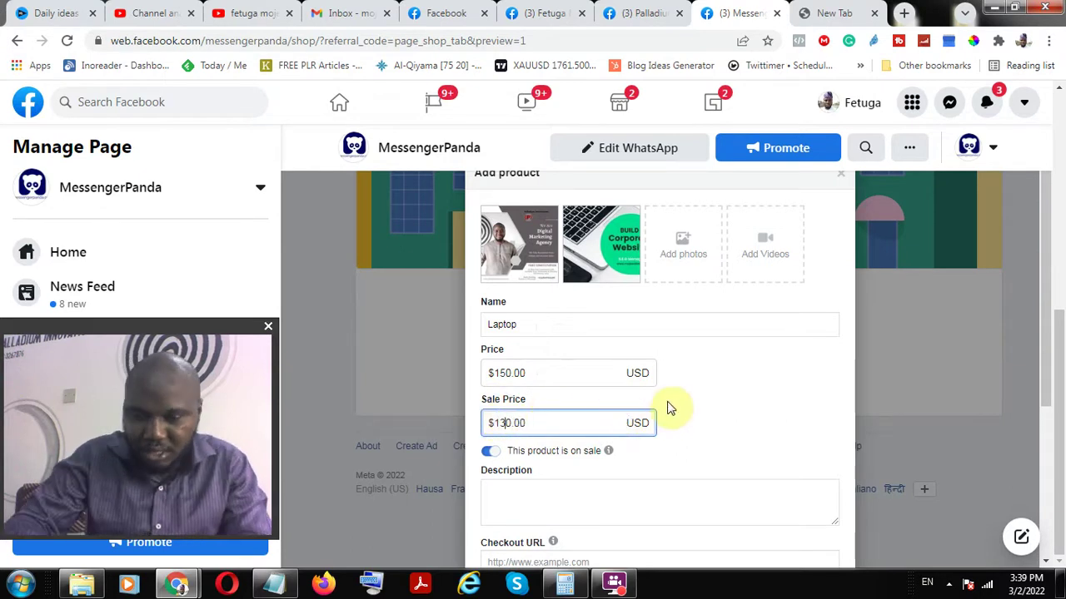
Enter "Laptop for Training" as the product's description.
left_click(502, 492)
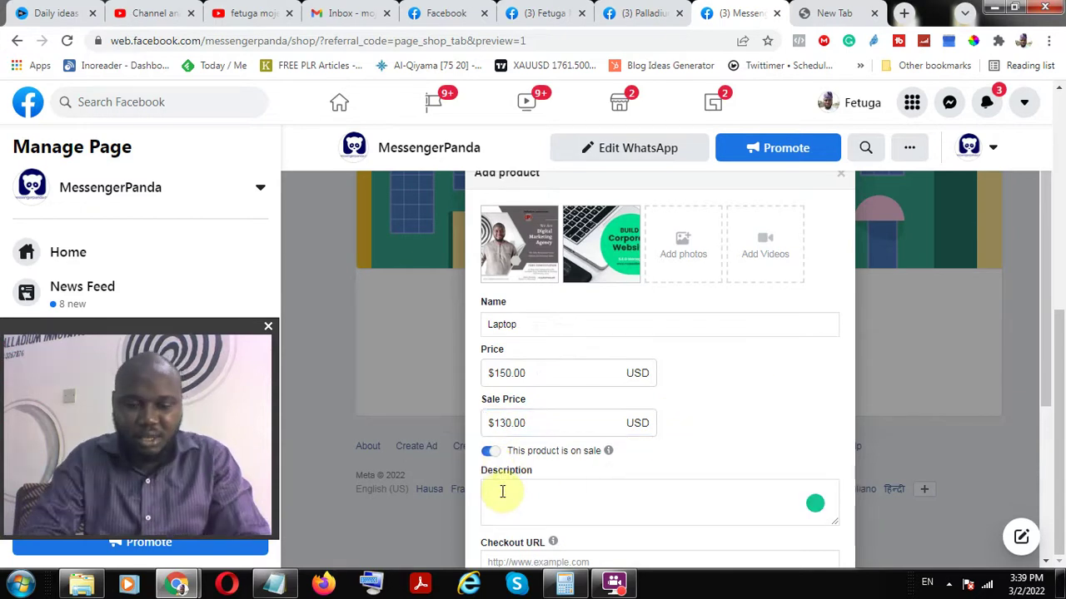
type("Lapto")
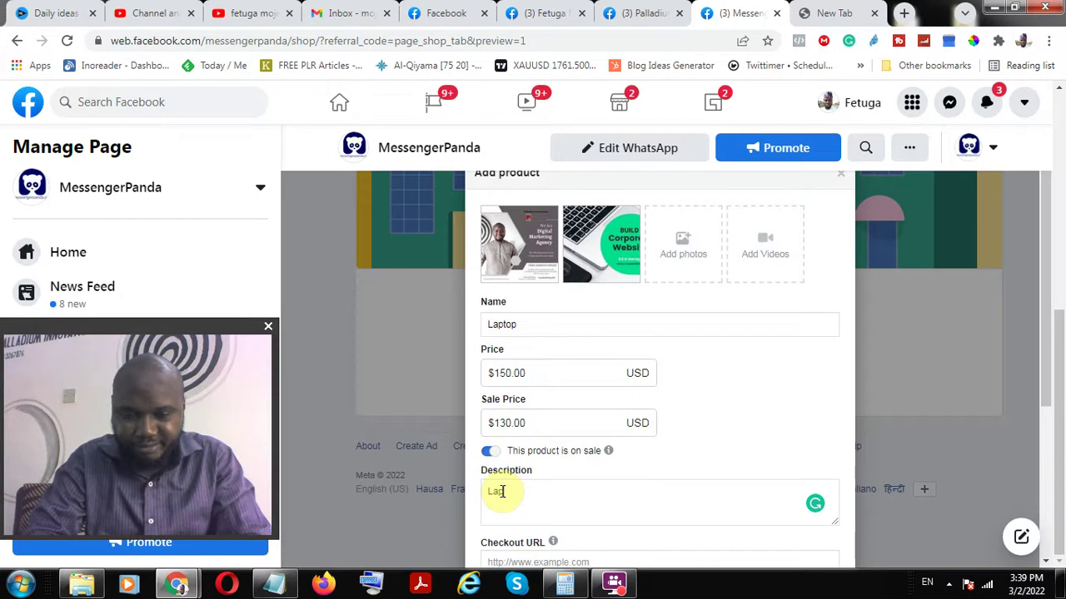
type("p for Training")
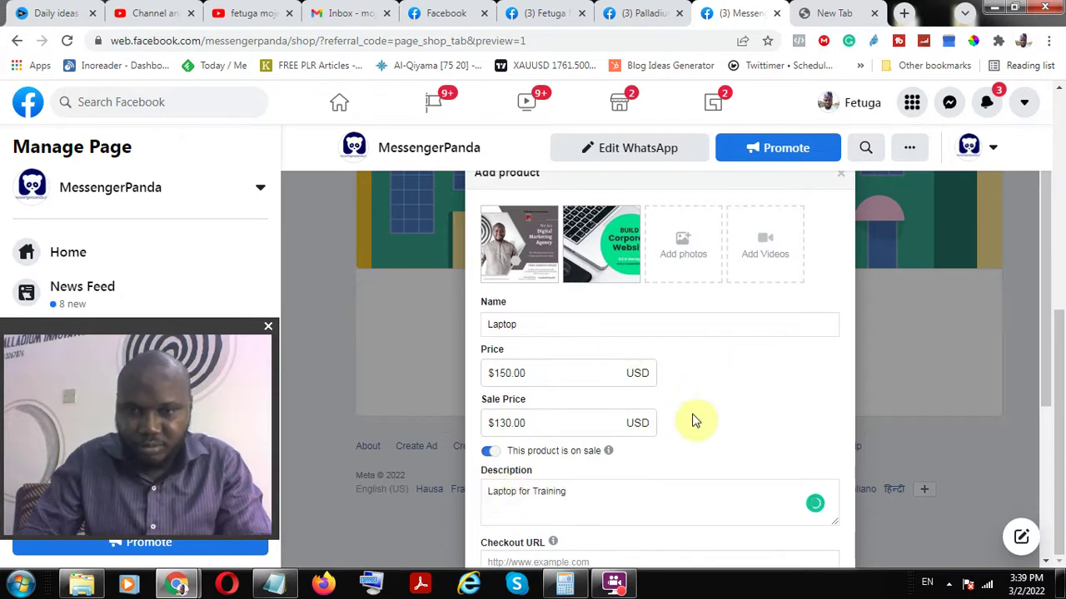
Read the Checkout URL hint, and open ecomnetworkings.com in the empty browser tab to find the Fohow XUE QING FU (Blood Cleanser) product.
scroll(708, 402, "down", 3)
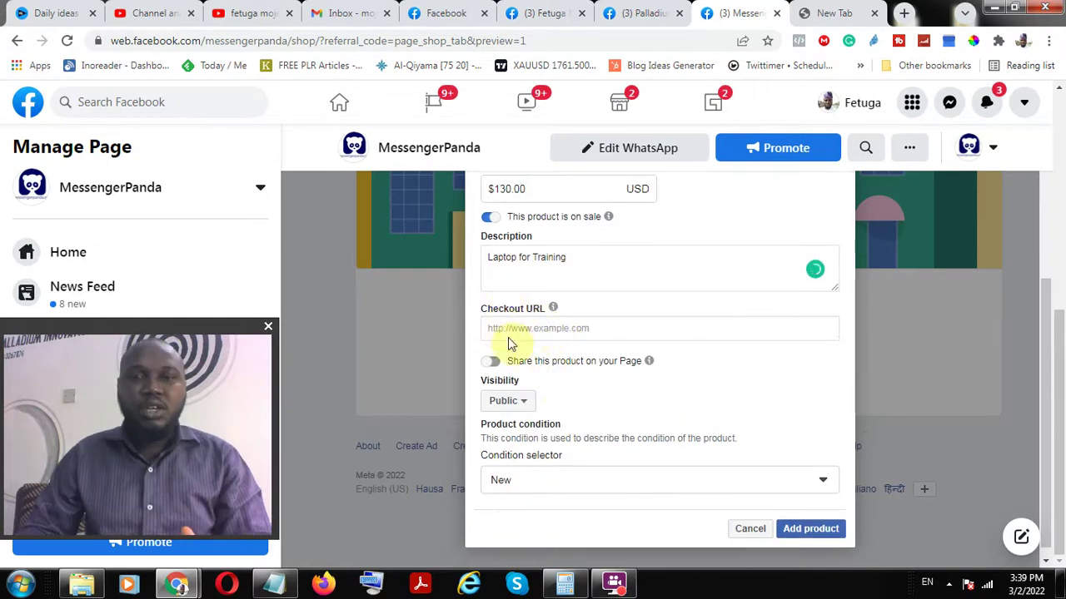
left_click(518, 326)
mouse_move(554, 311)
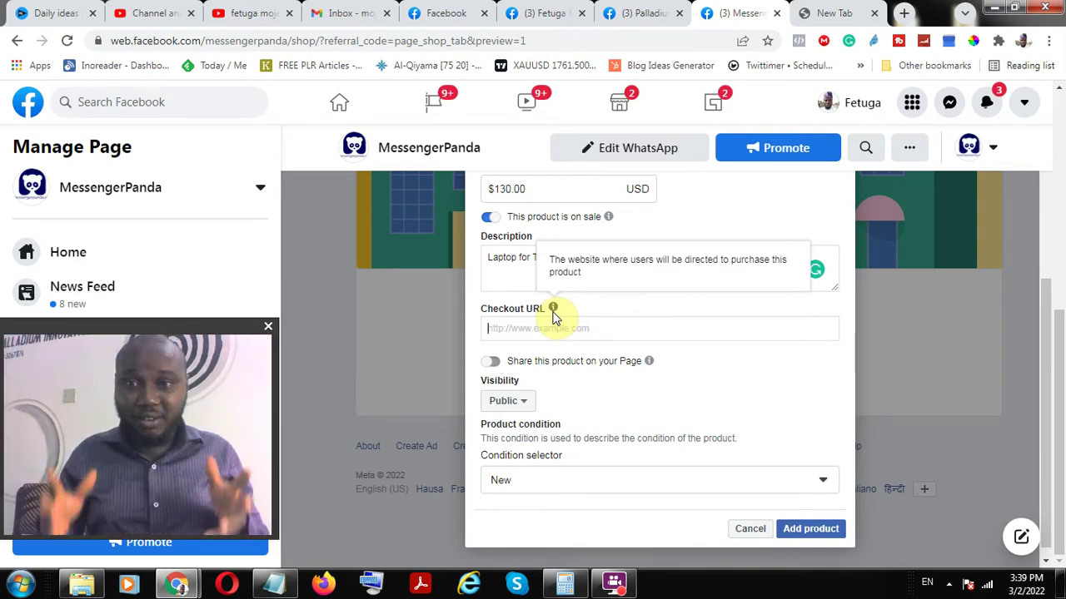
left_click(839, 12)
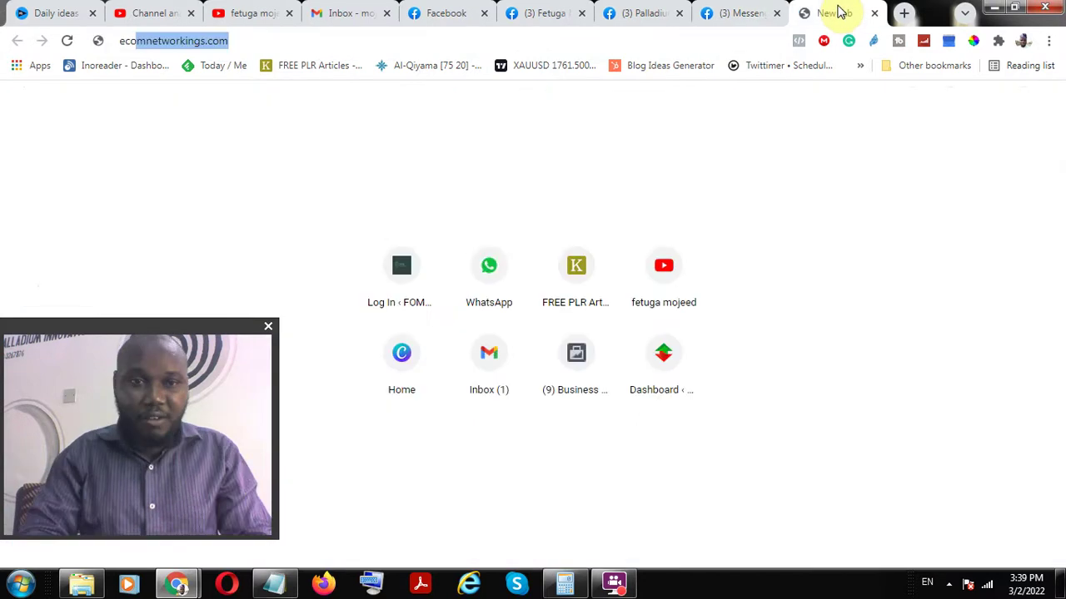
key("Return")
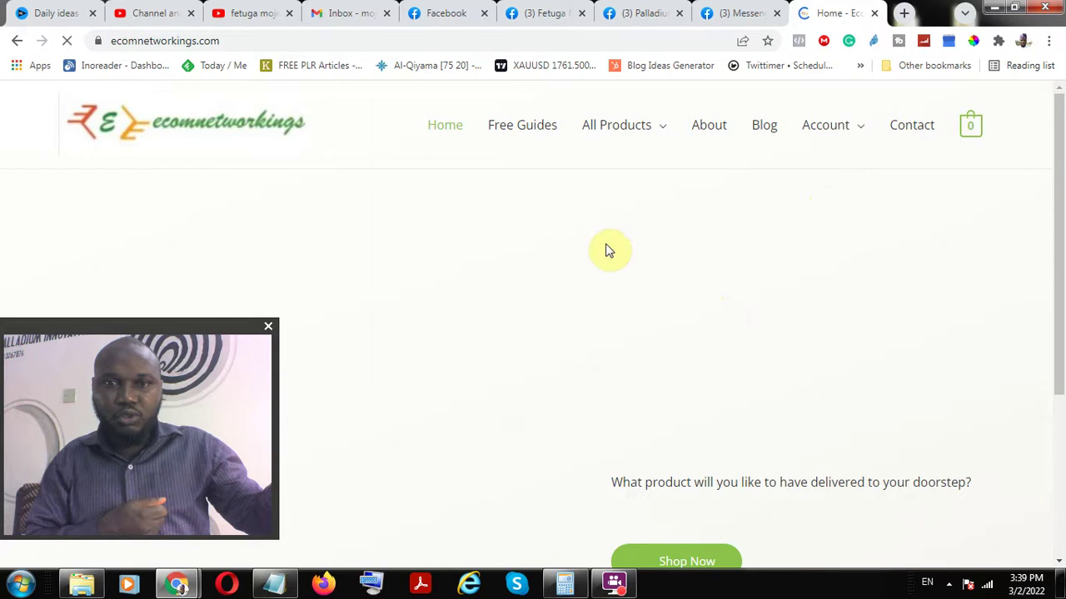
scroll(652, 369, "down", 10)
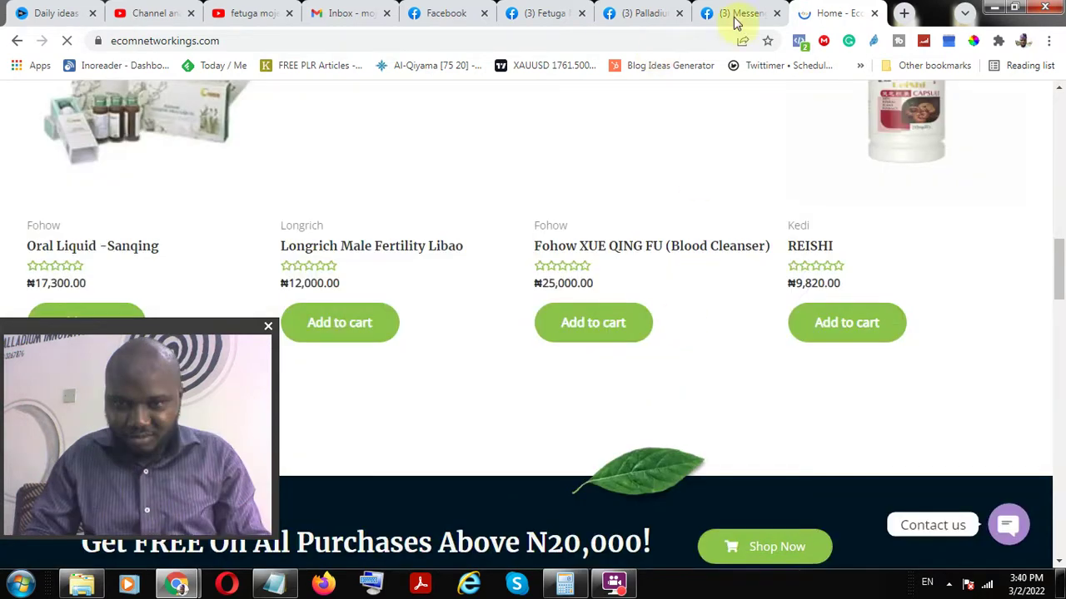
key("ctrl+shift+Tab")
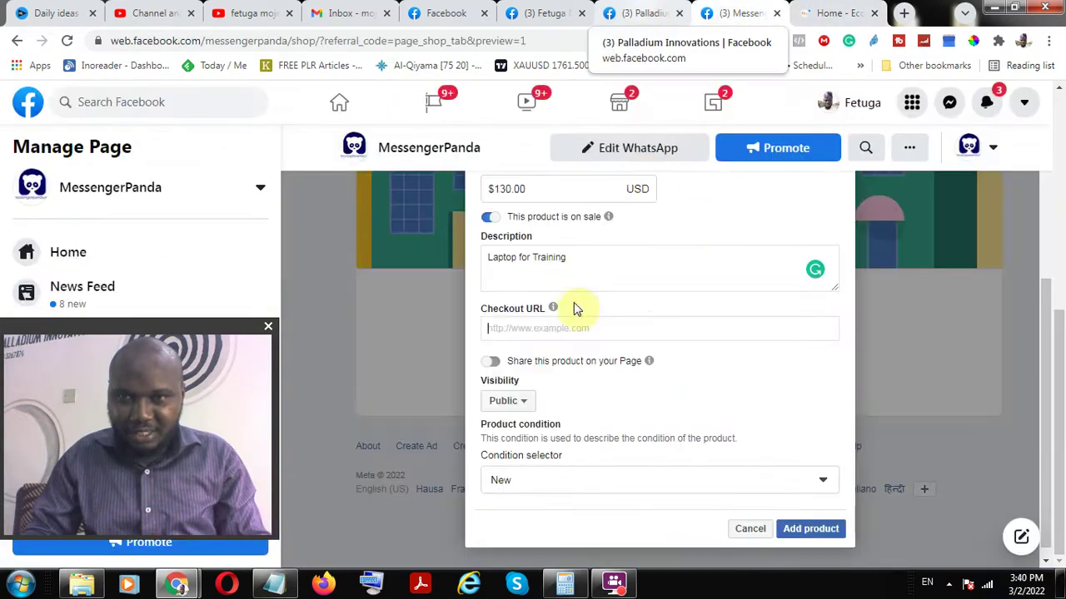
left_click(741, 328)
type("https://ecomnetworkings.com/product/fohow-xueqingfu-blood-cleanser/")
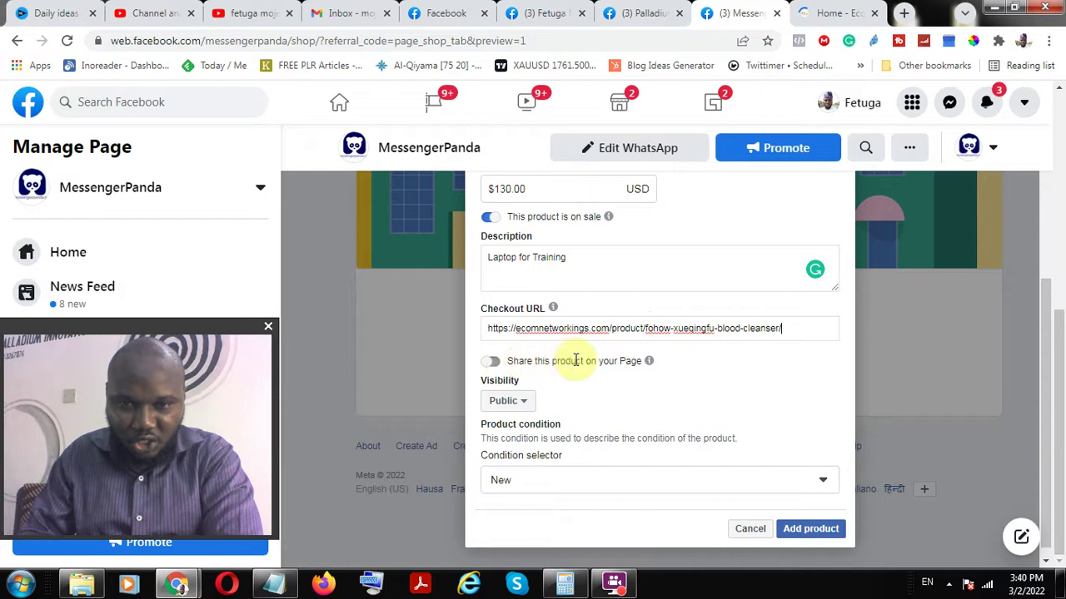
Turn on sharing the product on the Page and keep its visibility set to Public.
left_click(496, 364)
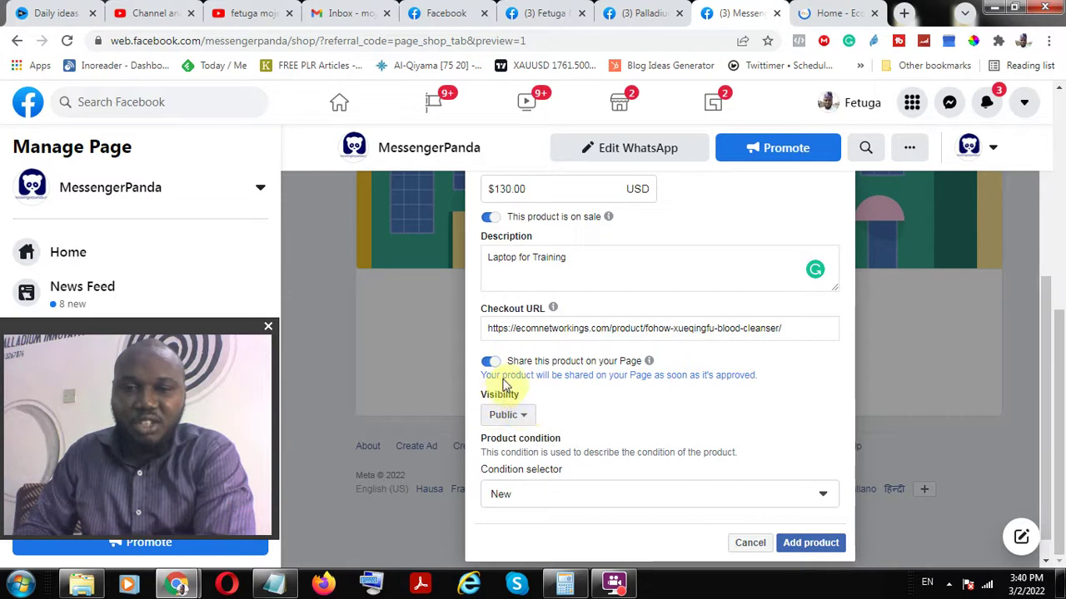
scroll(516, 392, "down", 1)
left_click(527, 394)
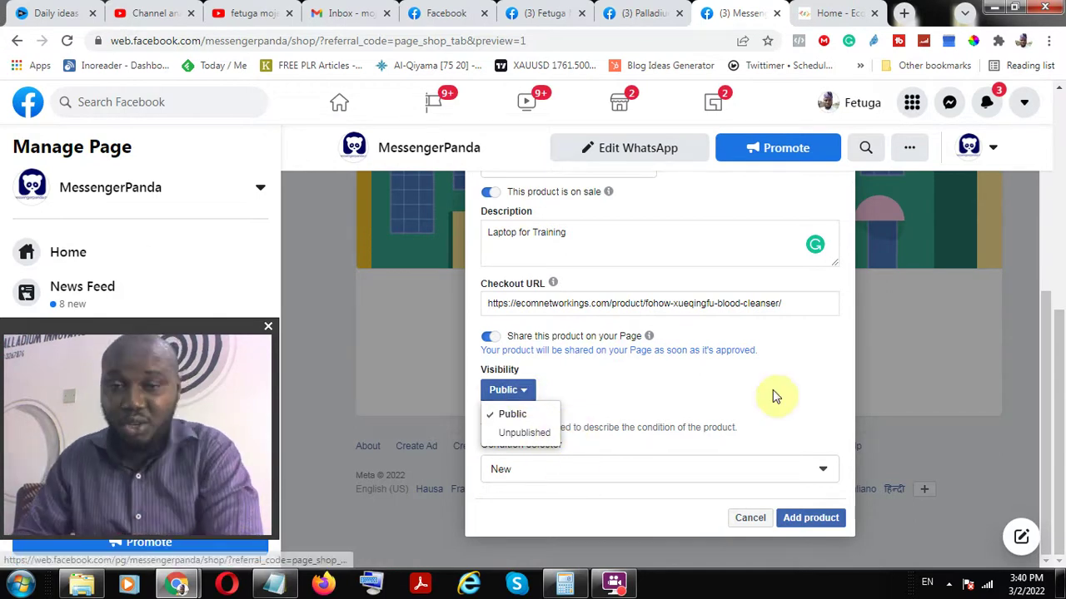
left_click(822, 391)
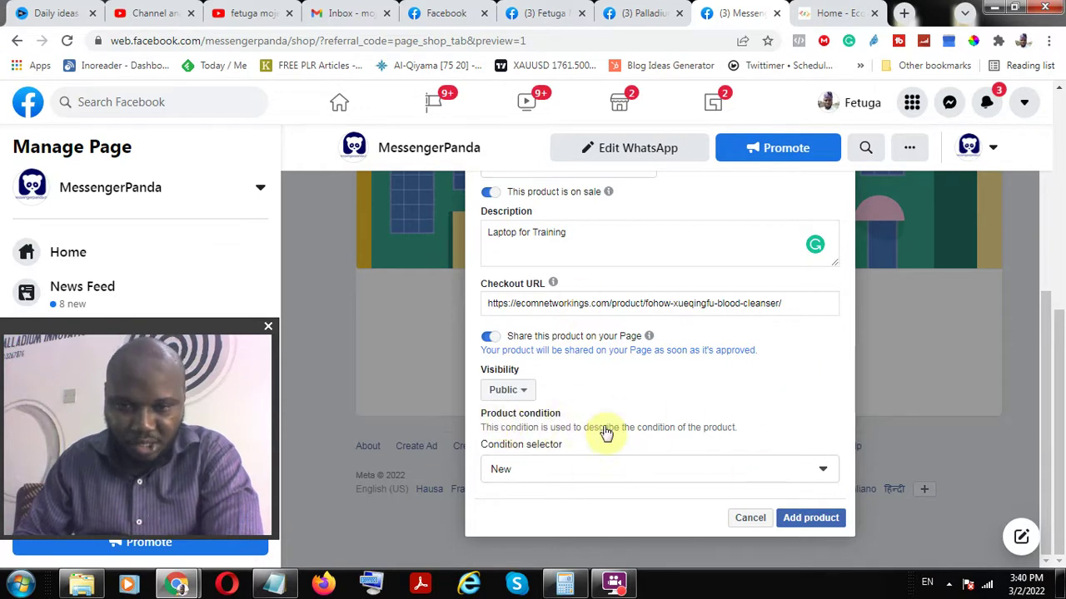
Look through the product condition options, keeping New, and review the details entered in the product form.
left_click(587, 469)
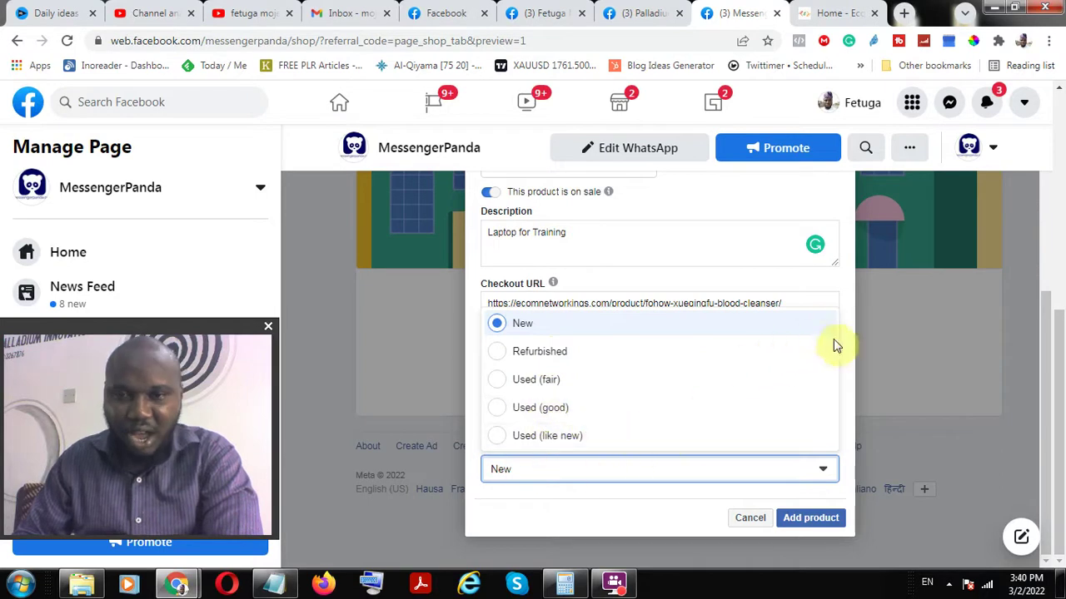
left_click(830, 470)
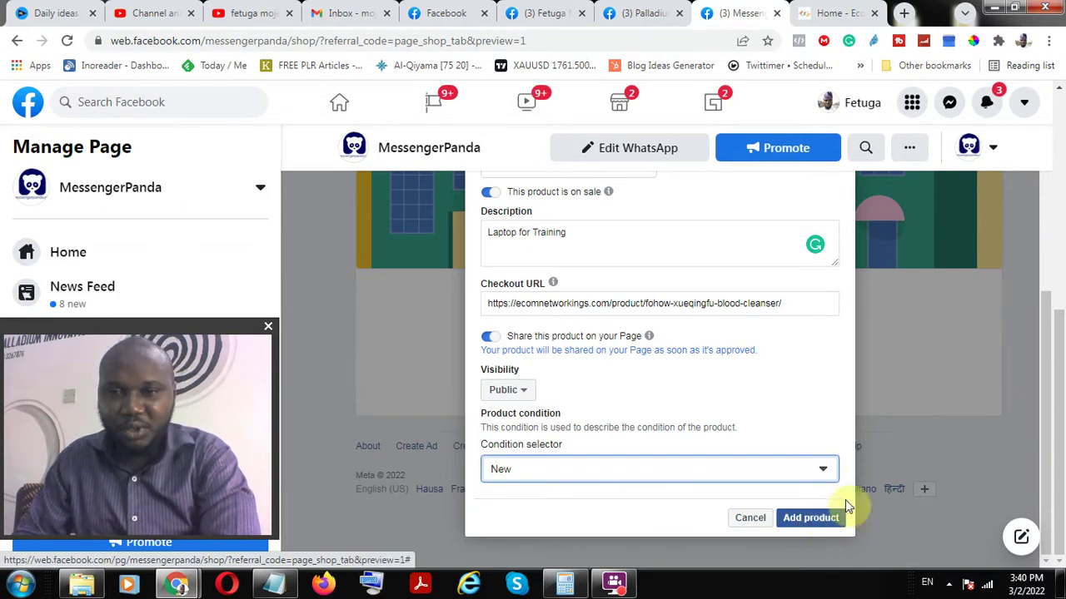
scroll(758, 408, "up", 1)
scroll(757, 413, "up", 3)
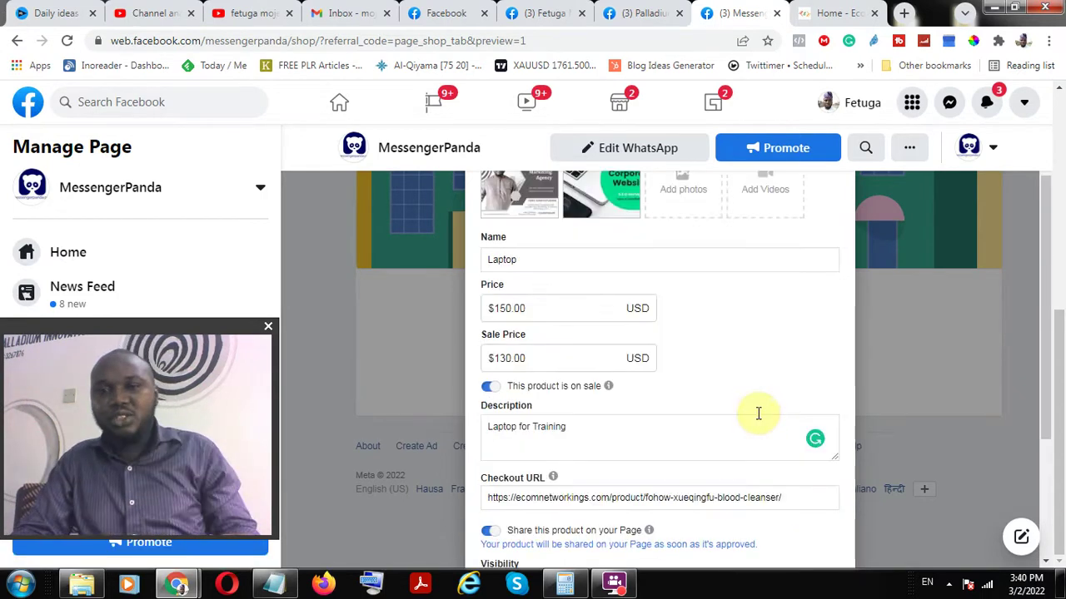
scroll(687, 380, "down", 4)
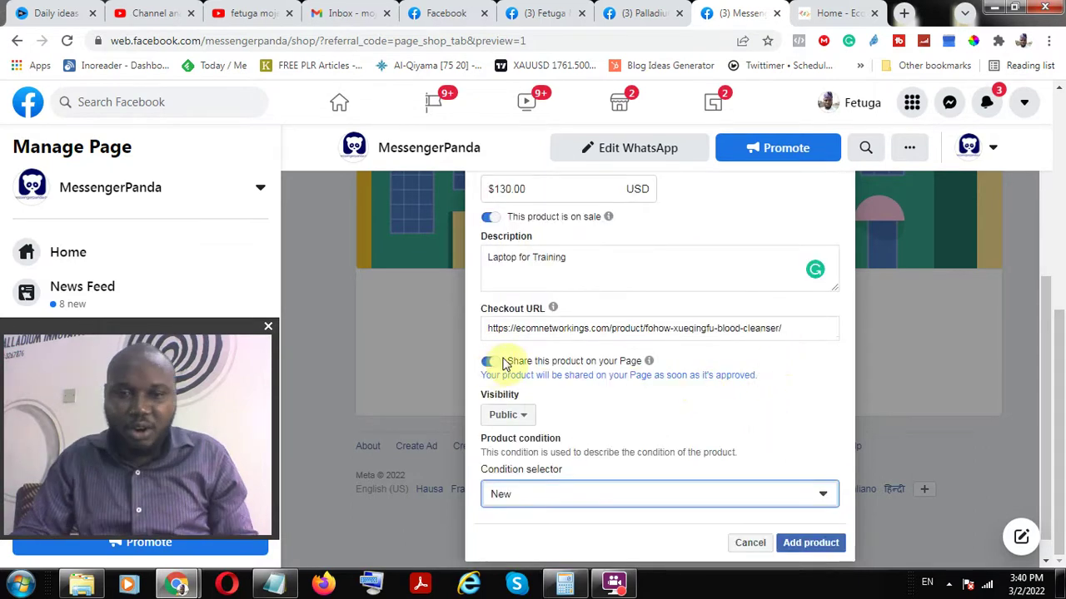
Select the whole checkout URL and bring up the Notepad window.
left_click_drag(781, 328, 428, 314)
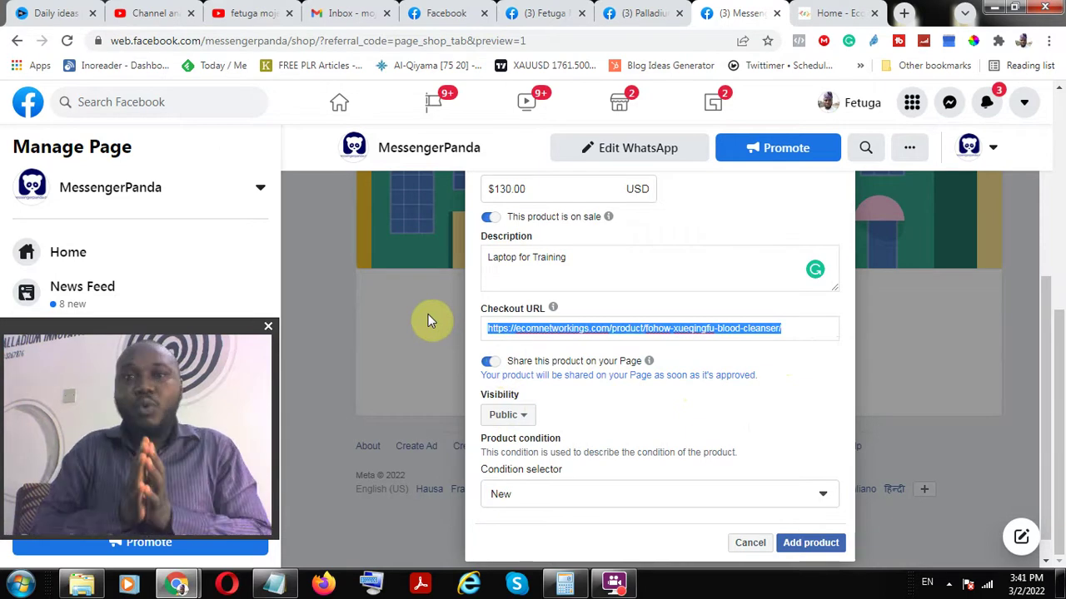
left_click(275, 583)
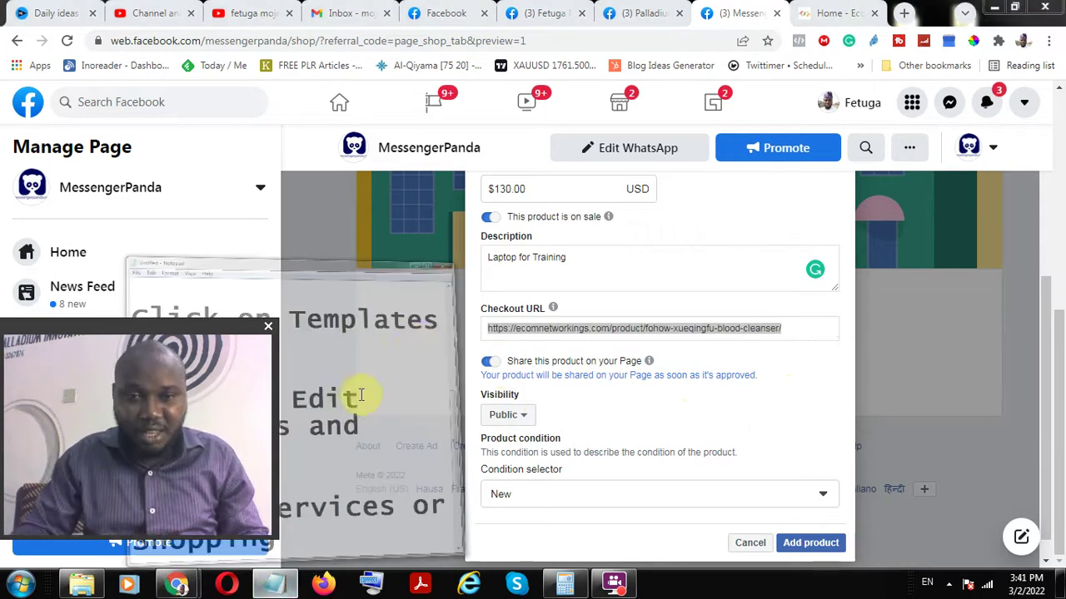